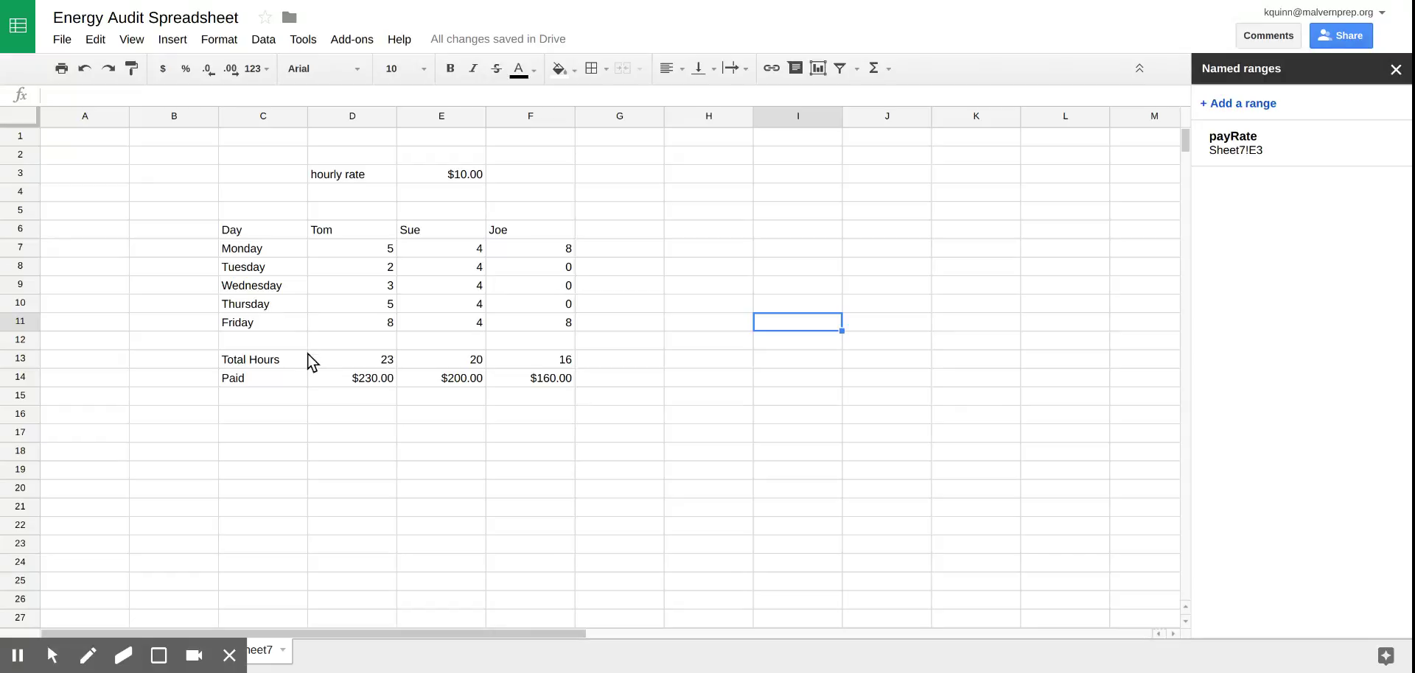
Check the Monday-to-Friday hours in the first worker's column, one cell at a time from D7 to D11
click(337, 251)
click(338, 269)
click(339, 290)
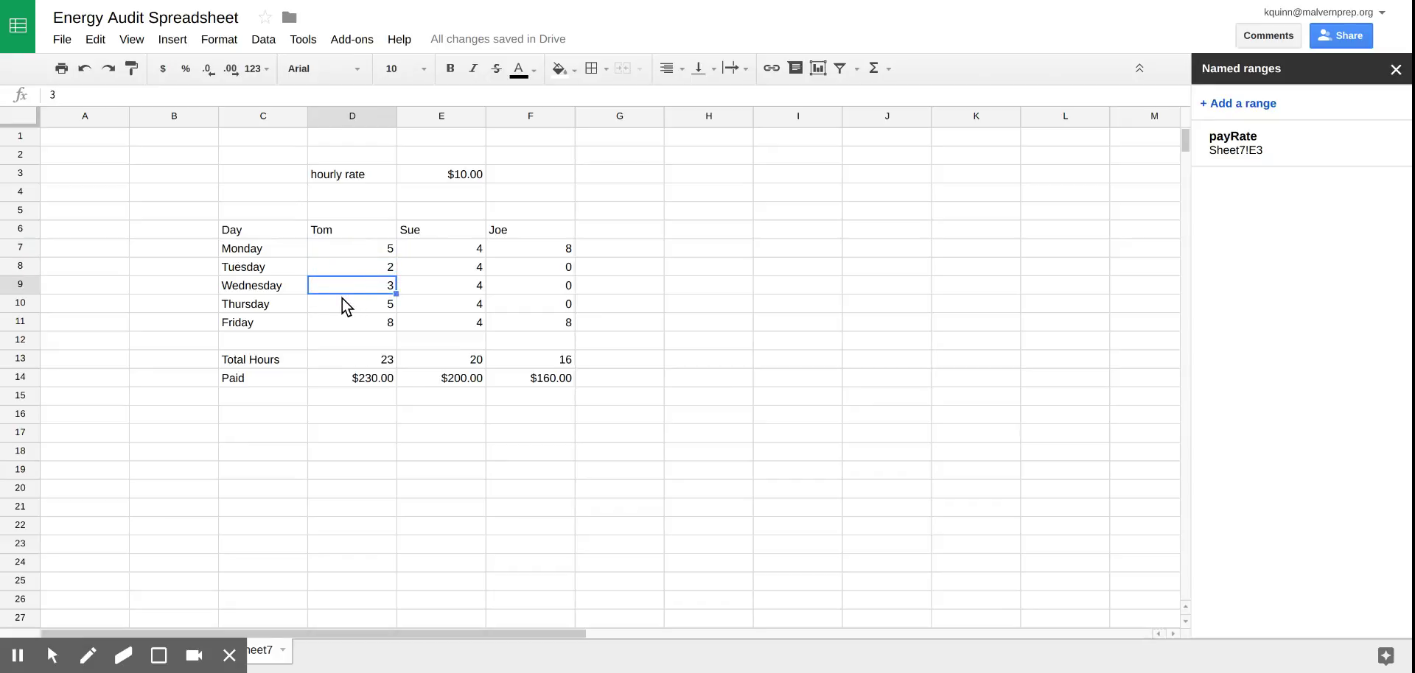
click(339, 308)
click(338, 324)
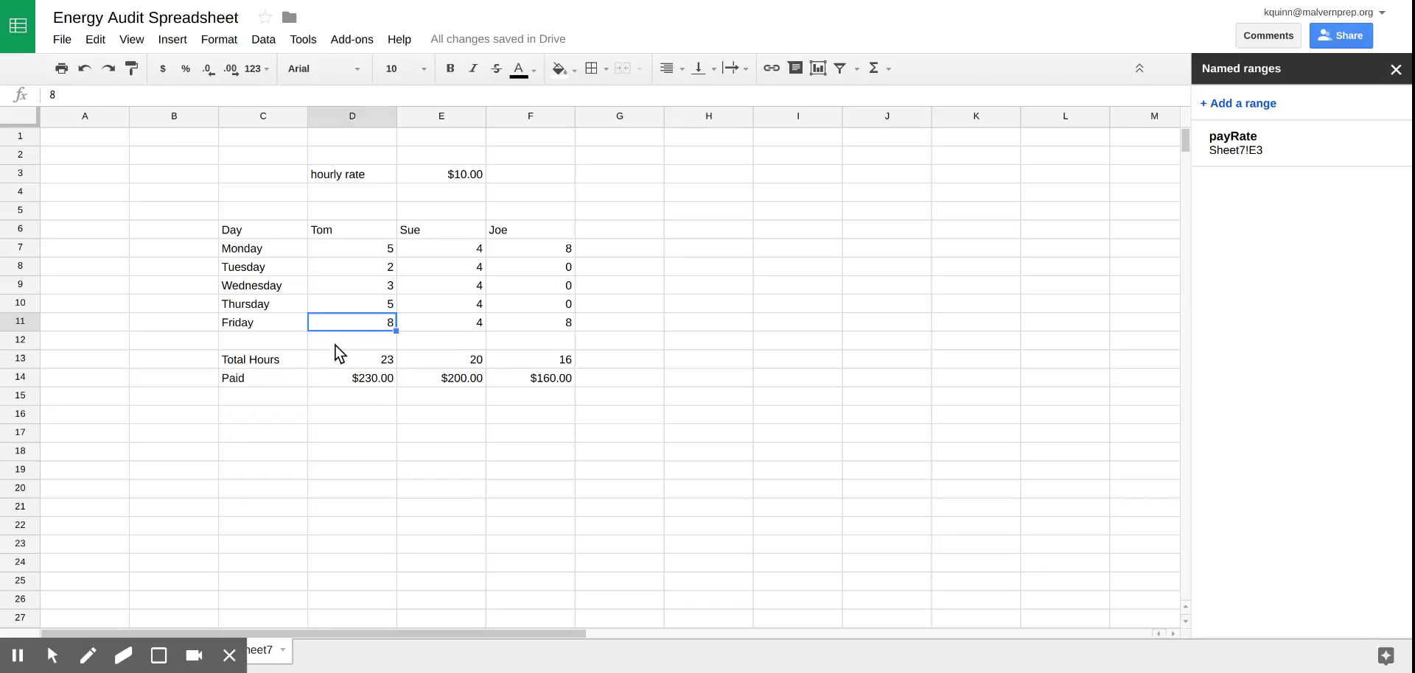
Total the daily hours in D12 with the formula =D7+D8+D9+D10+D11, and clear the cell again
double_click(337, 343)
text(=)
click(382, 254)
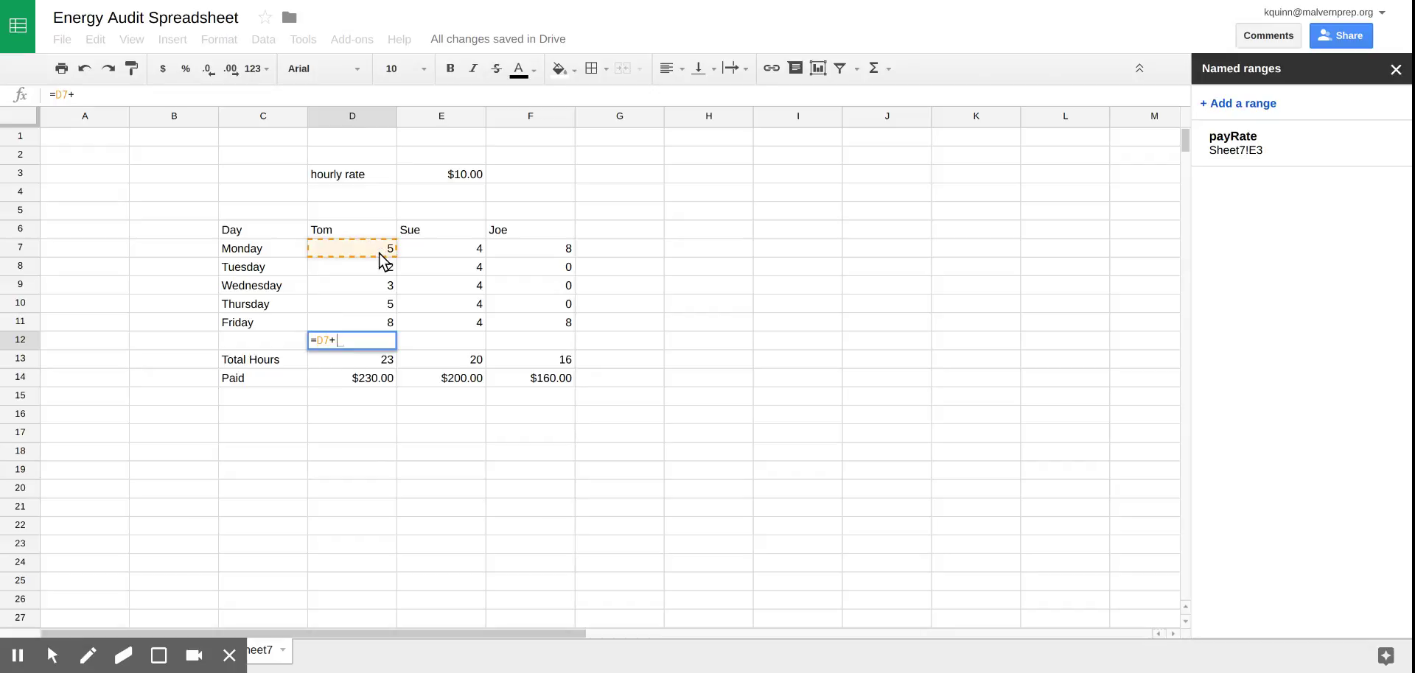
text(+)
click(375, 268)
text(+)
click(352, 285)
text(+)
click(365, 303)
text(+)
click(359, 320)
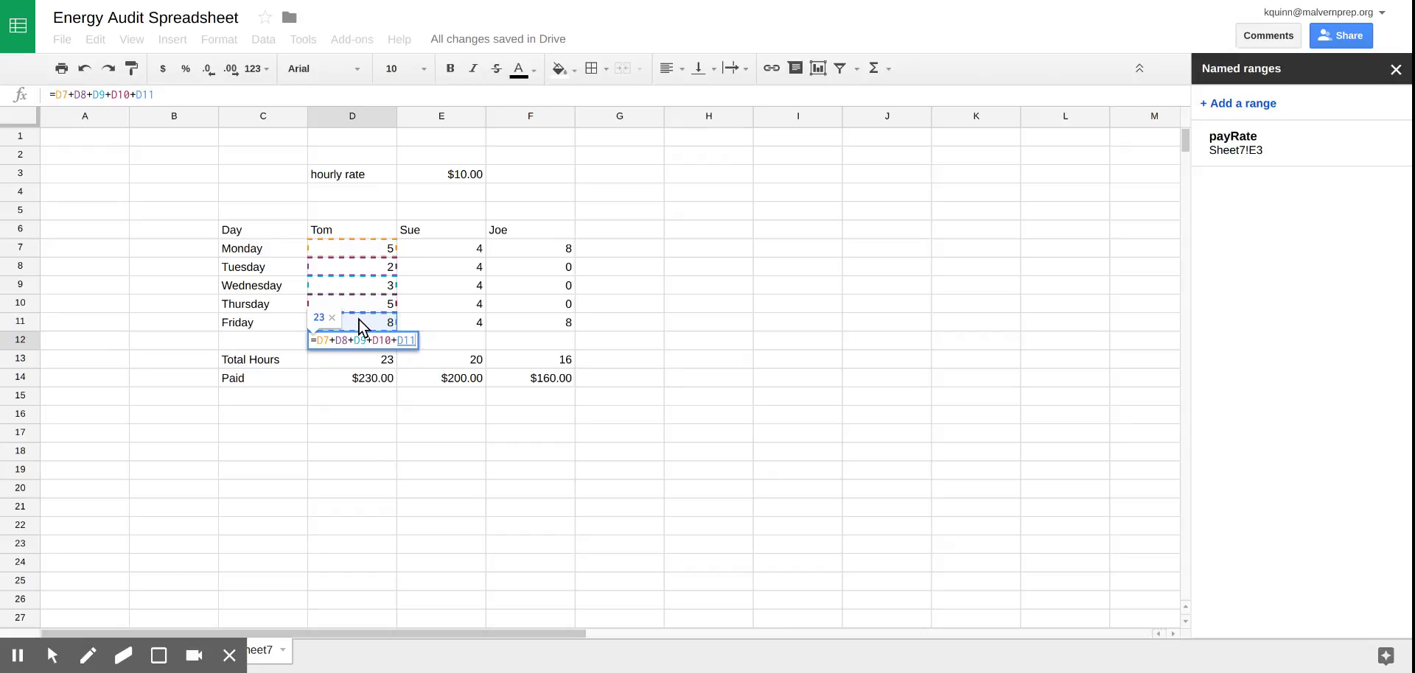
key(Return)
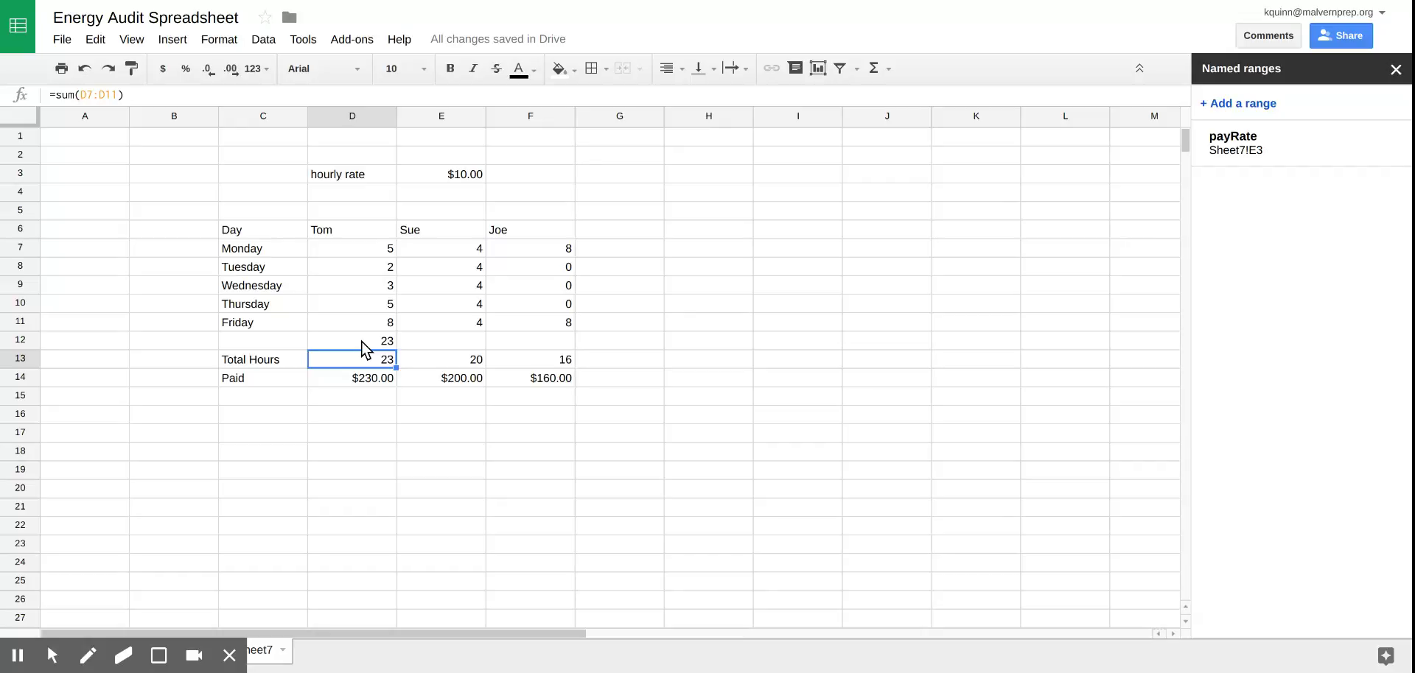
click(367, 341)
key(Delete)
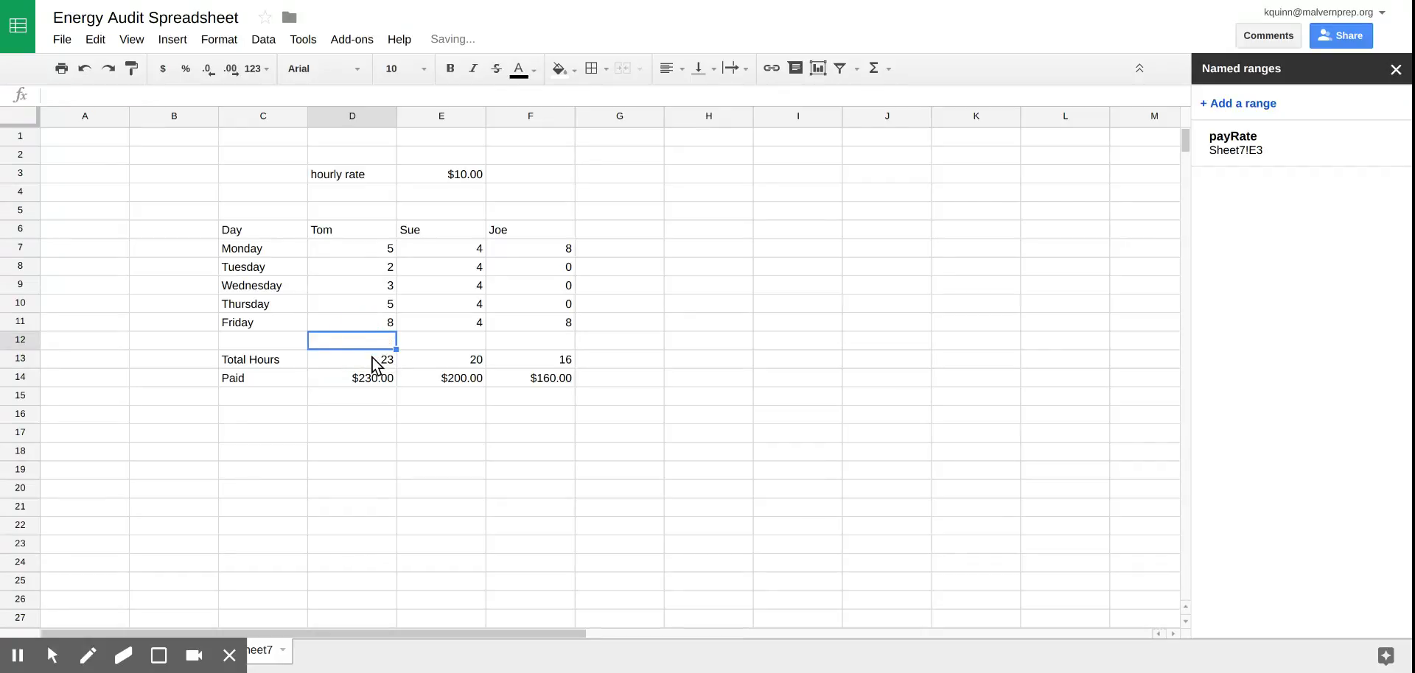
Examine the Total Hours formula in D13, including the SUM function name, its parentheses and its cell range
click(373, 356)
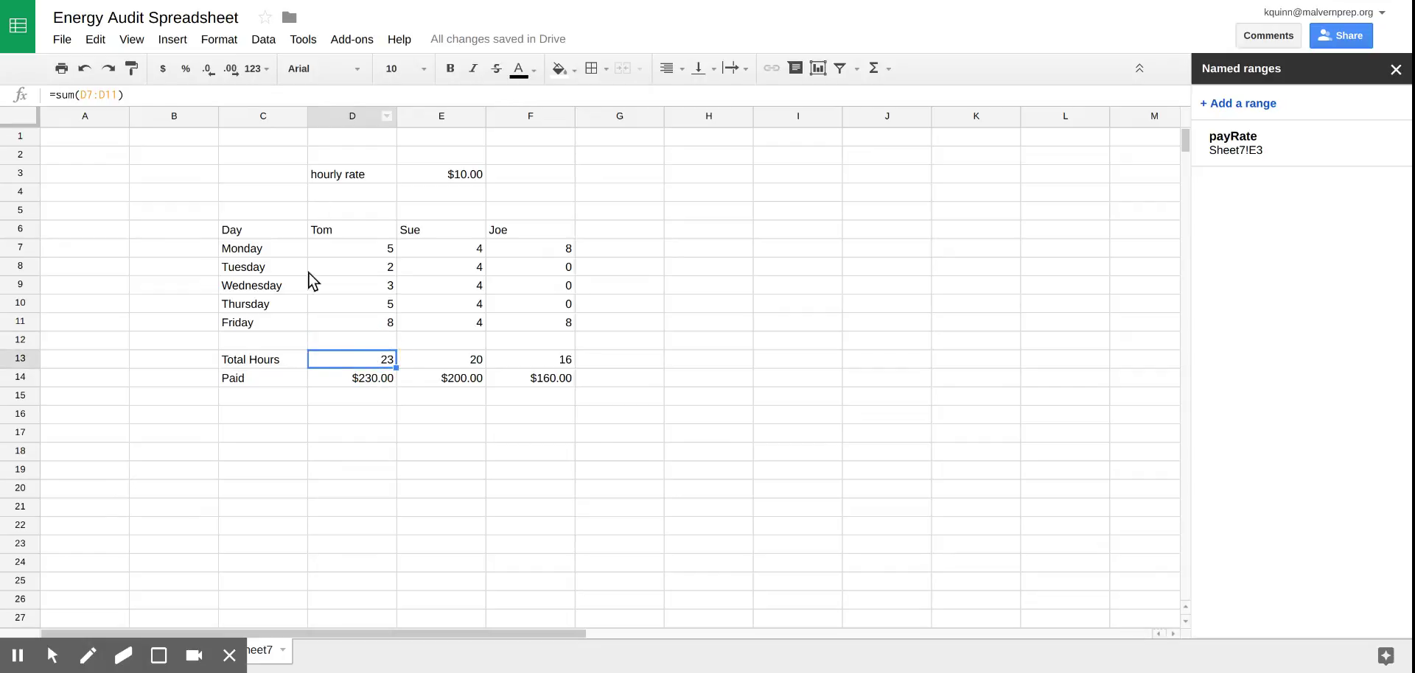
double_click(352, 364)
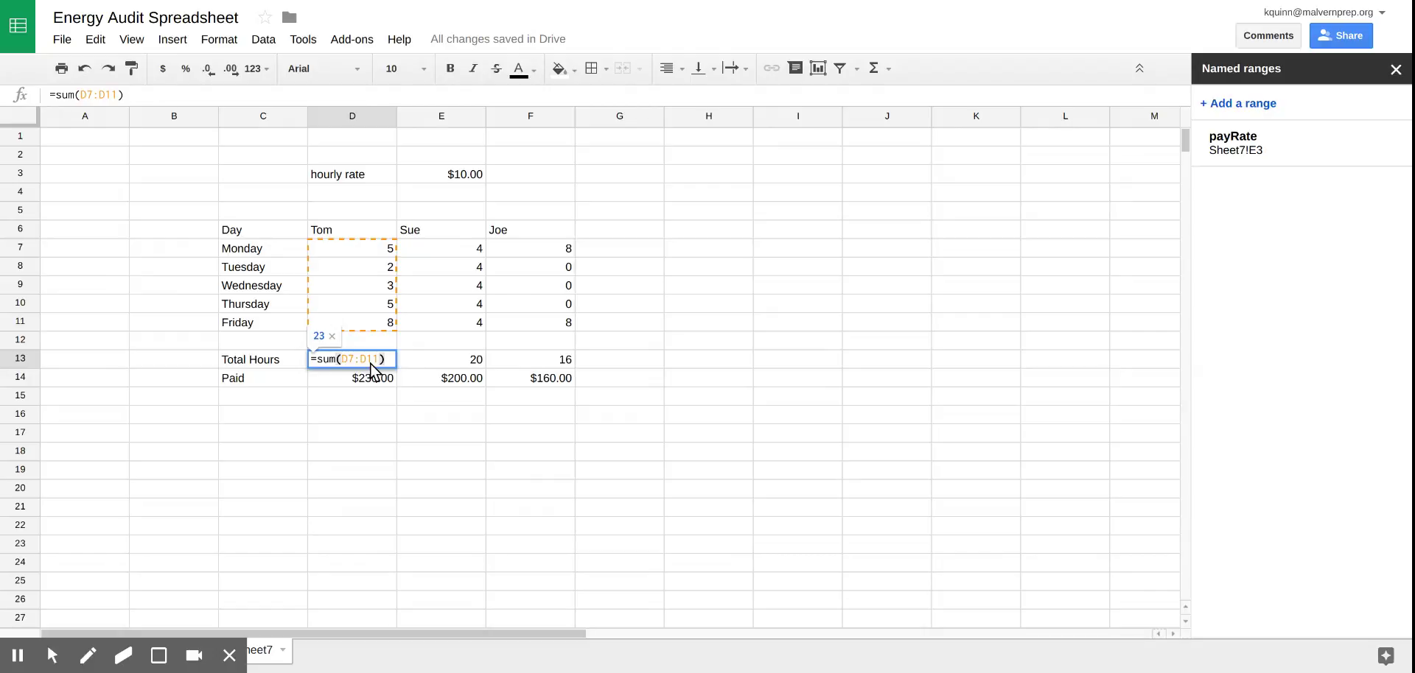
drag(341, 359, 380, 361)
click(338, 360)
double_click(337, 360)
click(337, 359)
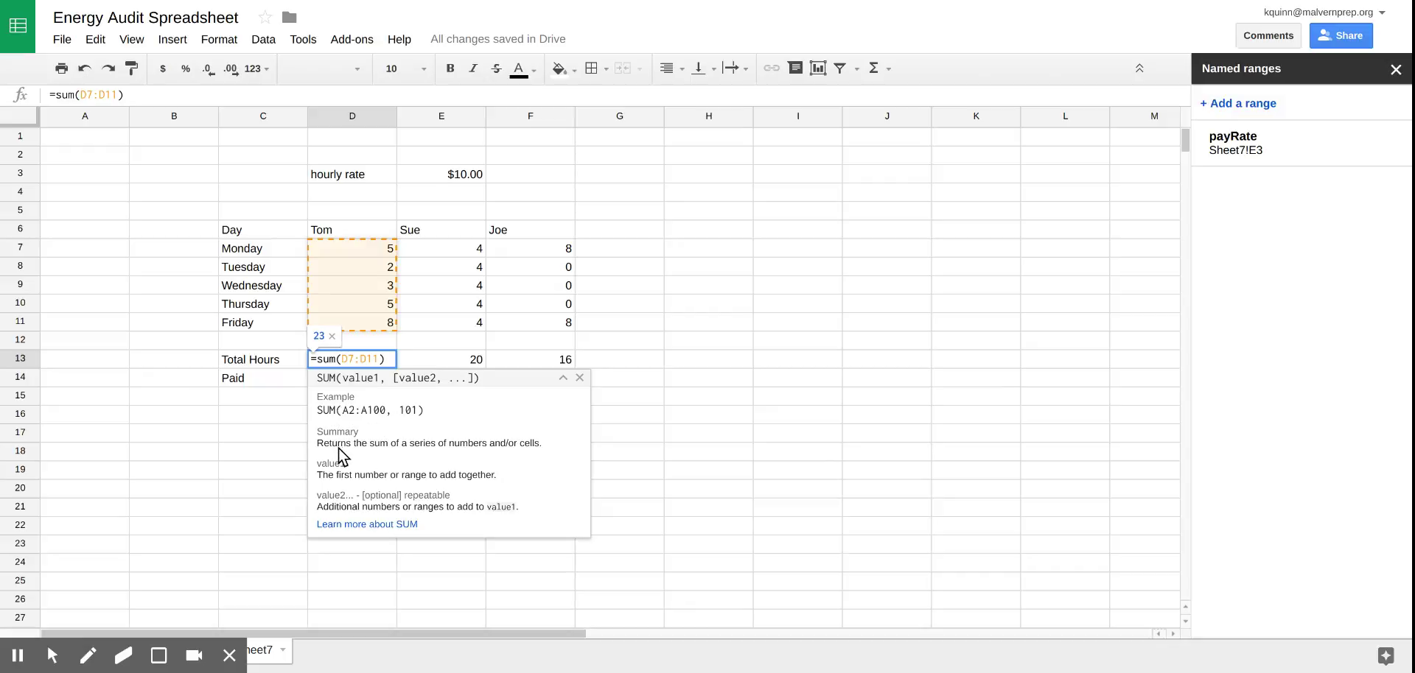
key(Left)
key(Left)
key(Left)
key(Left)
key(Left)
key(Left)
key(Left)
key(Left)
click(378, 358)
drag(378, 358, 342, 366)
key(Return)
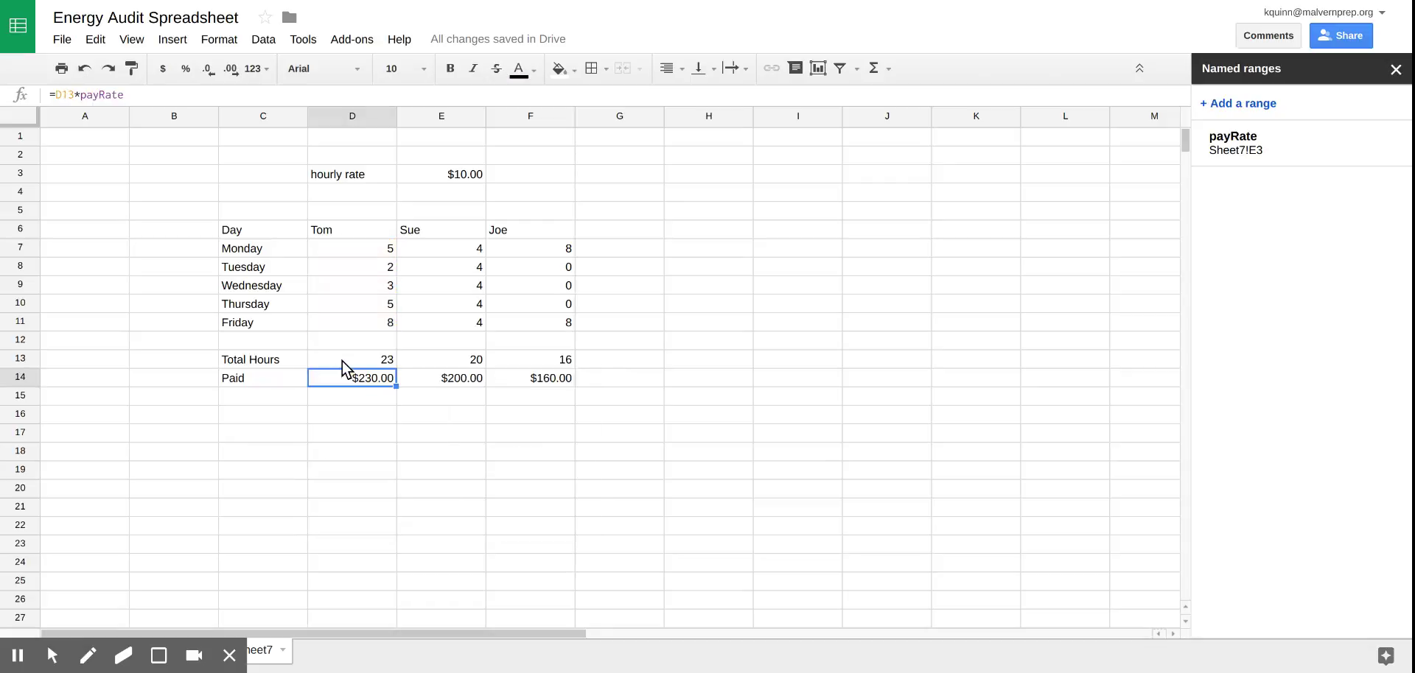
Enter =PI() in D17 as an example of a function without arguments, and clear the cell again
click(368, 432)
text(=)
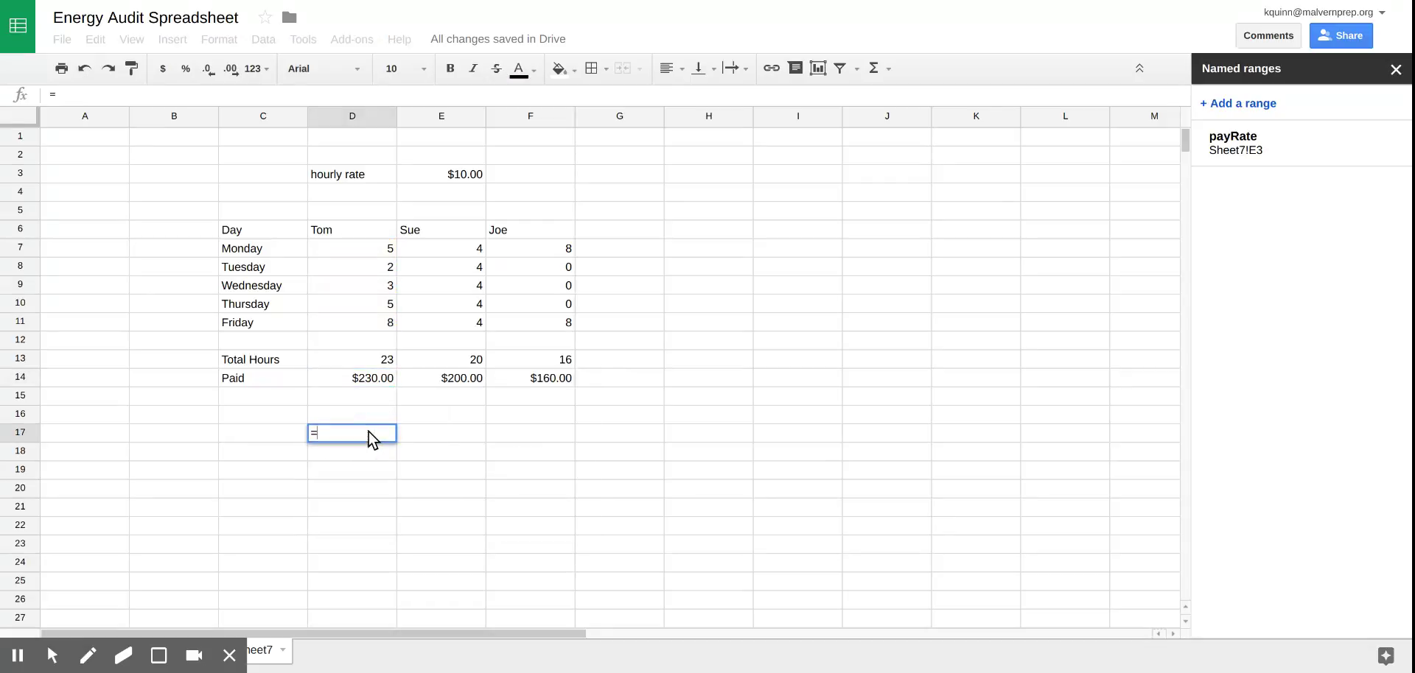
text(PI())
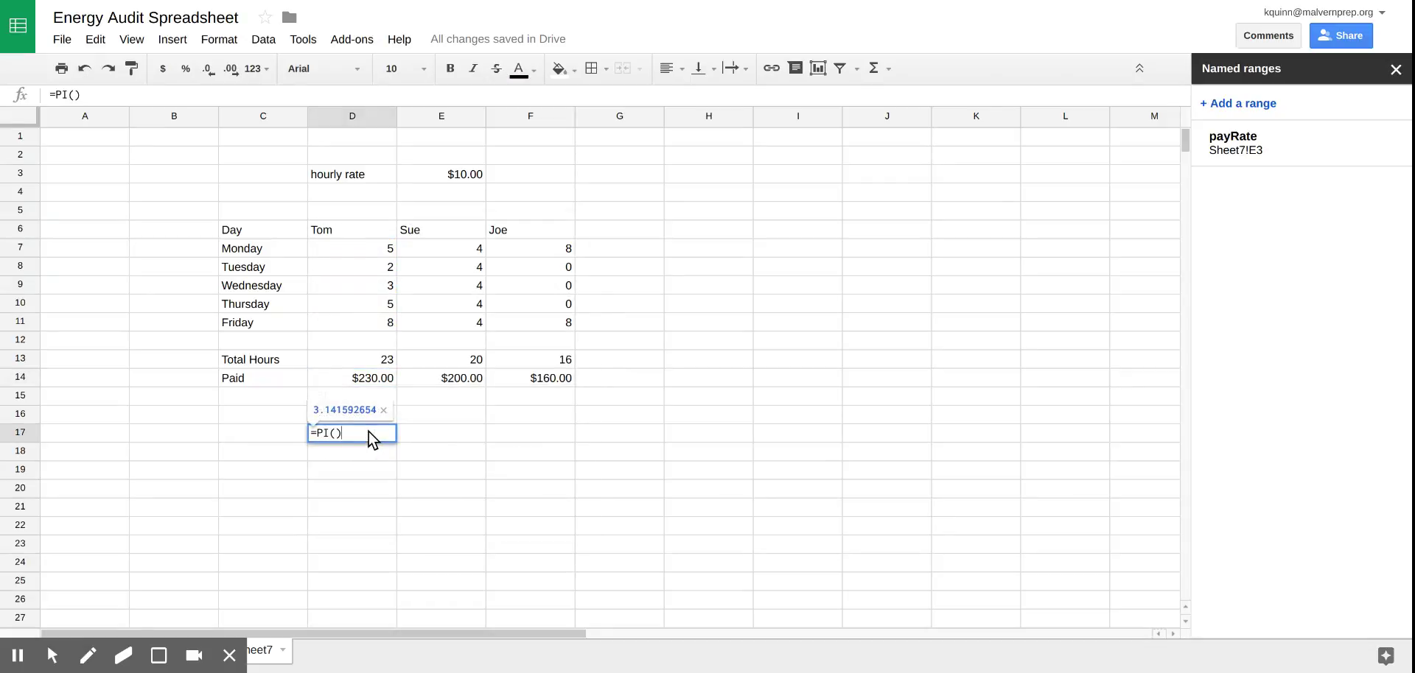
key(Return)
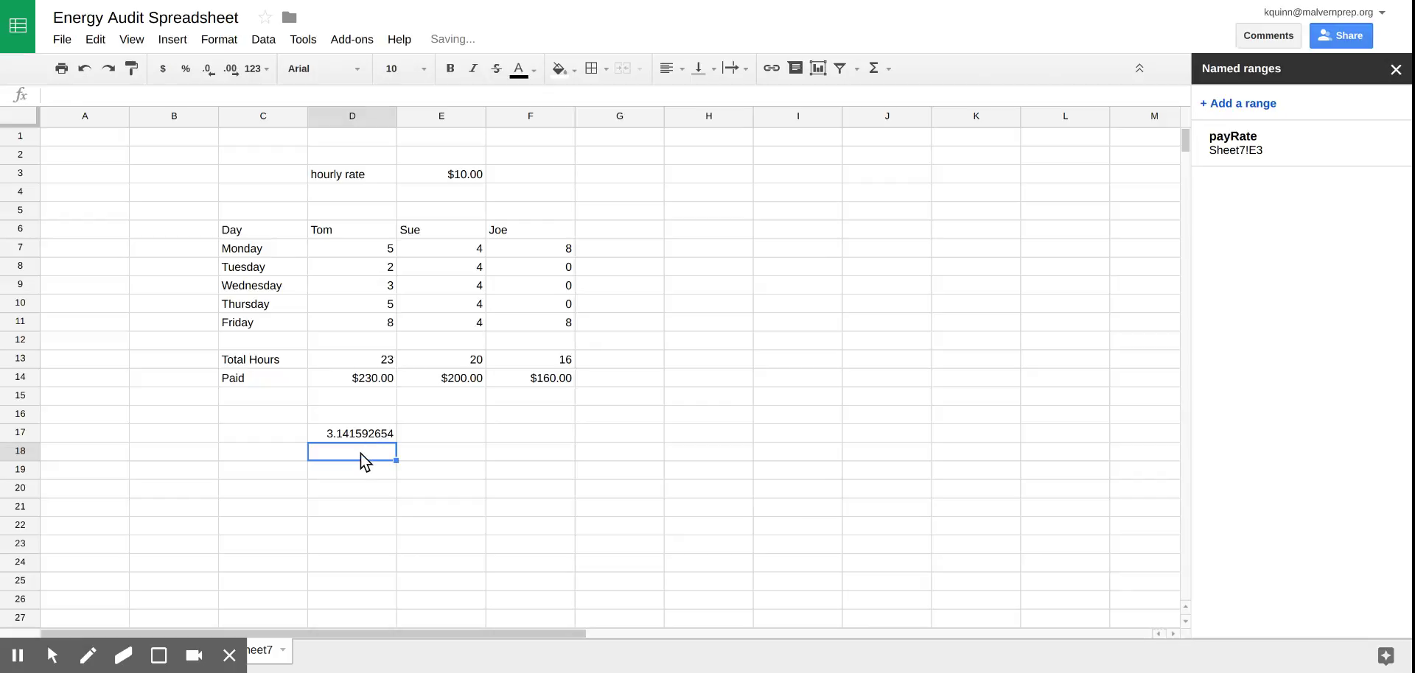
click(355, 436)
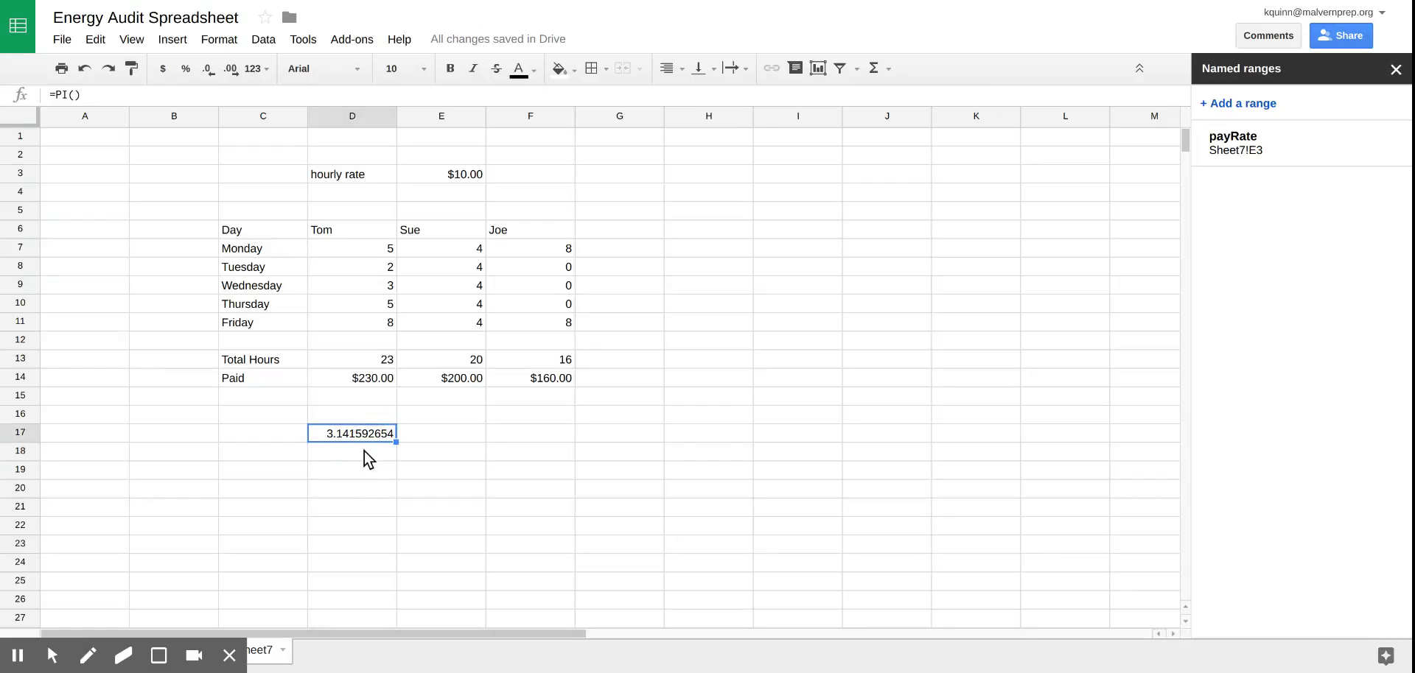
key(Delete)
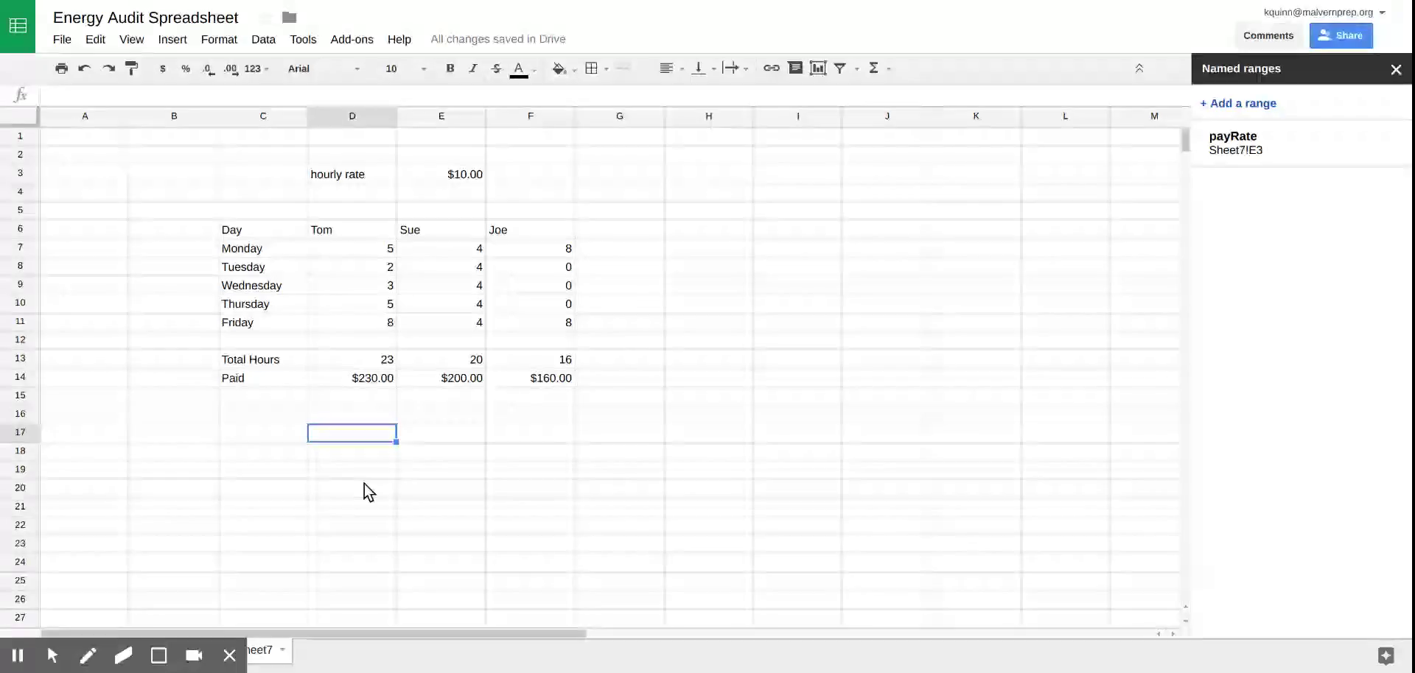
Calculate the average of the daily hours in D17 with =Average(D7:D11)
text(=)
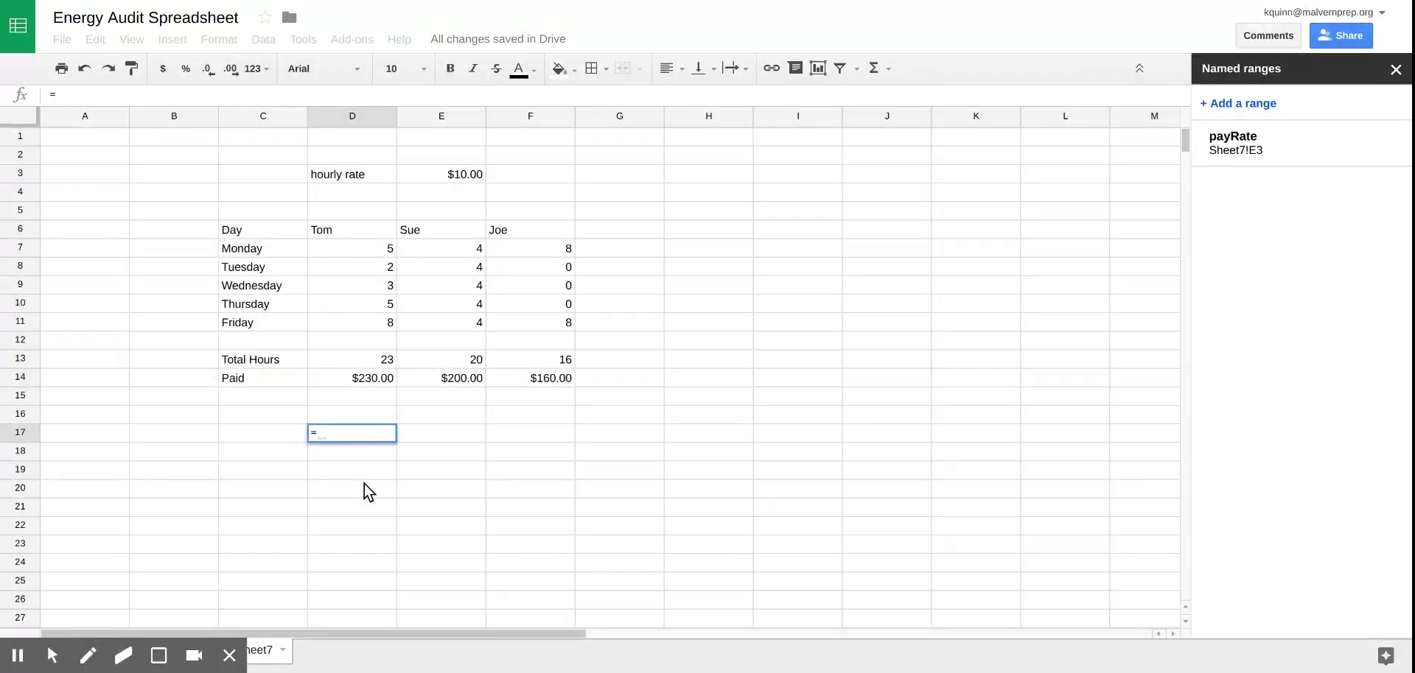
text(Av)
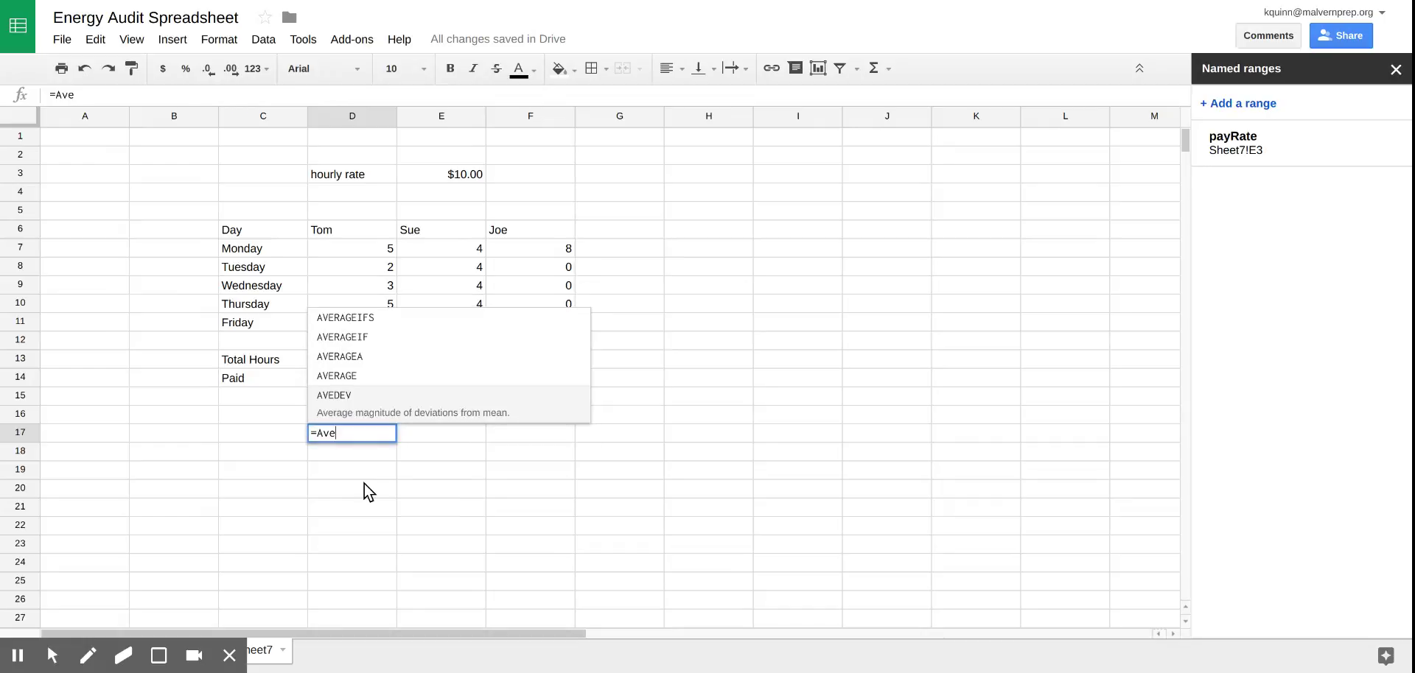
key(BackSpace)
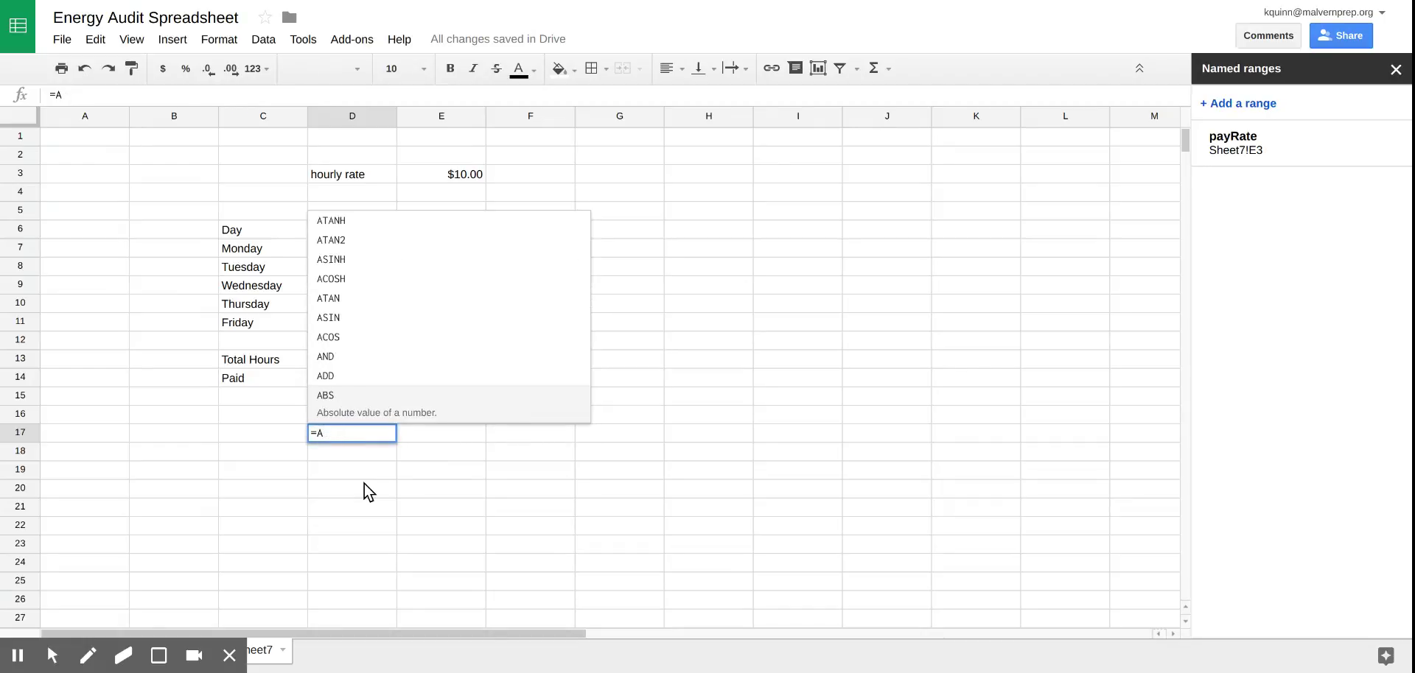
text(verage)
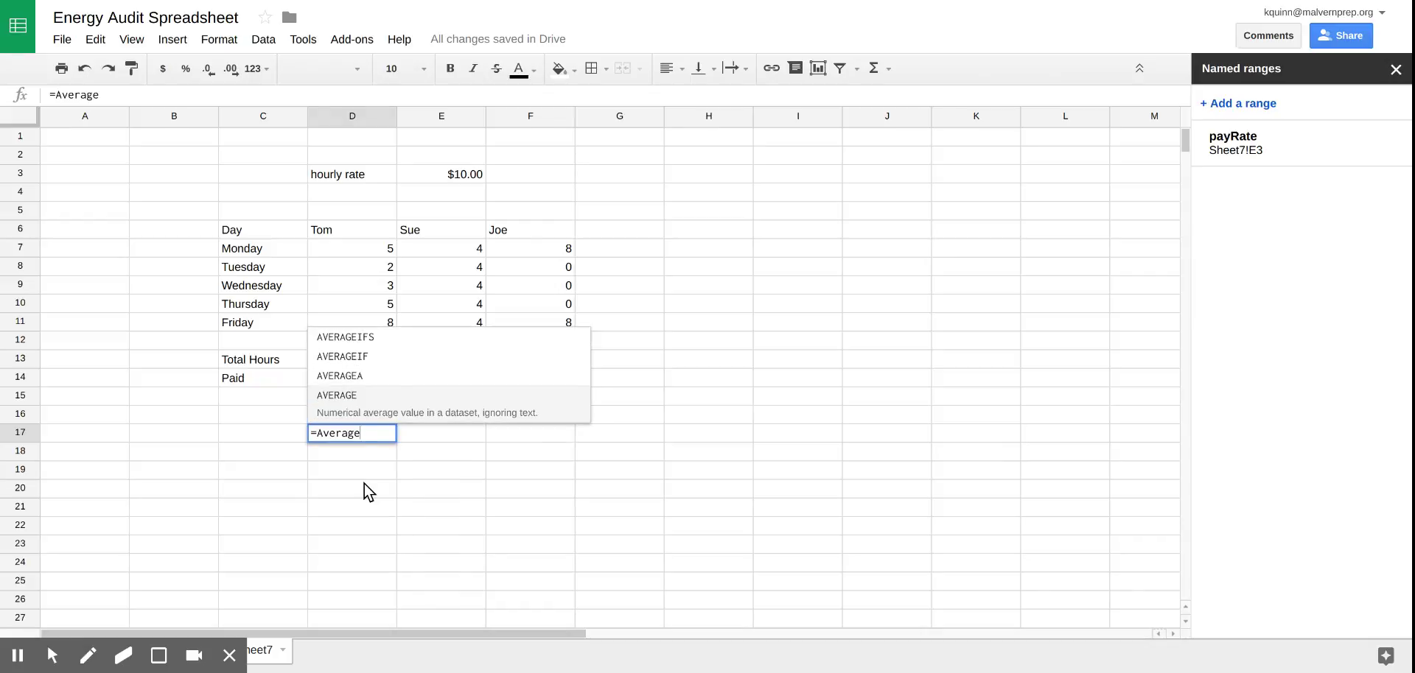
text(()
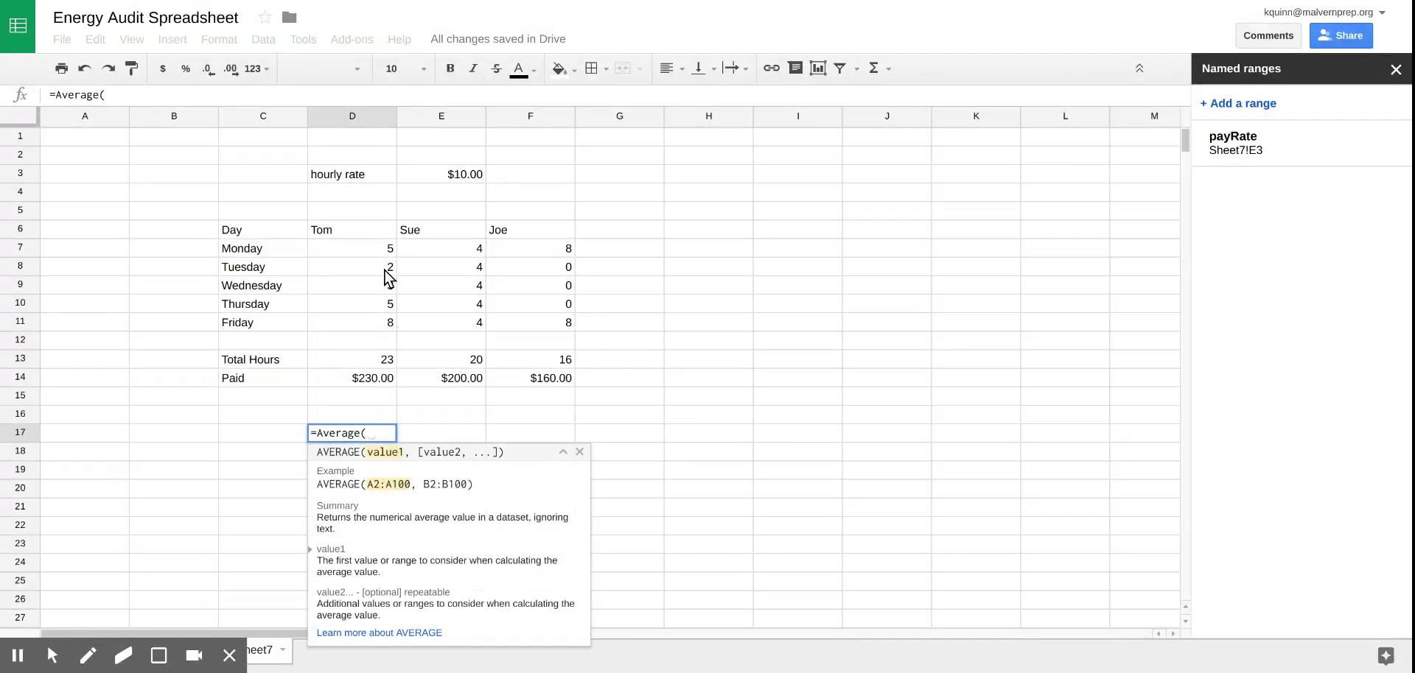
drag(373, 251, 378, 321)
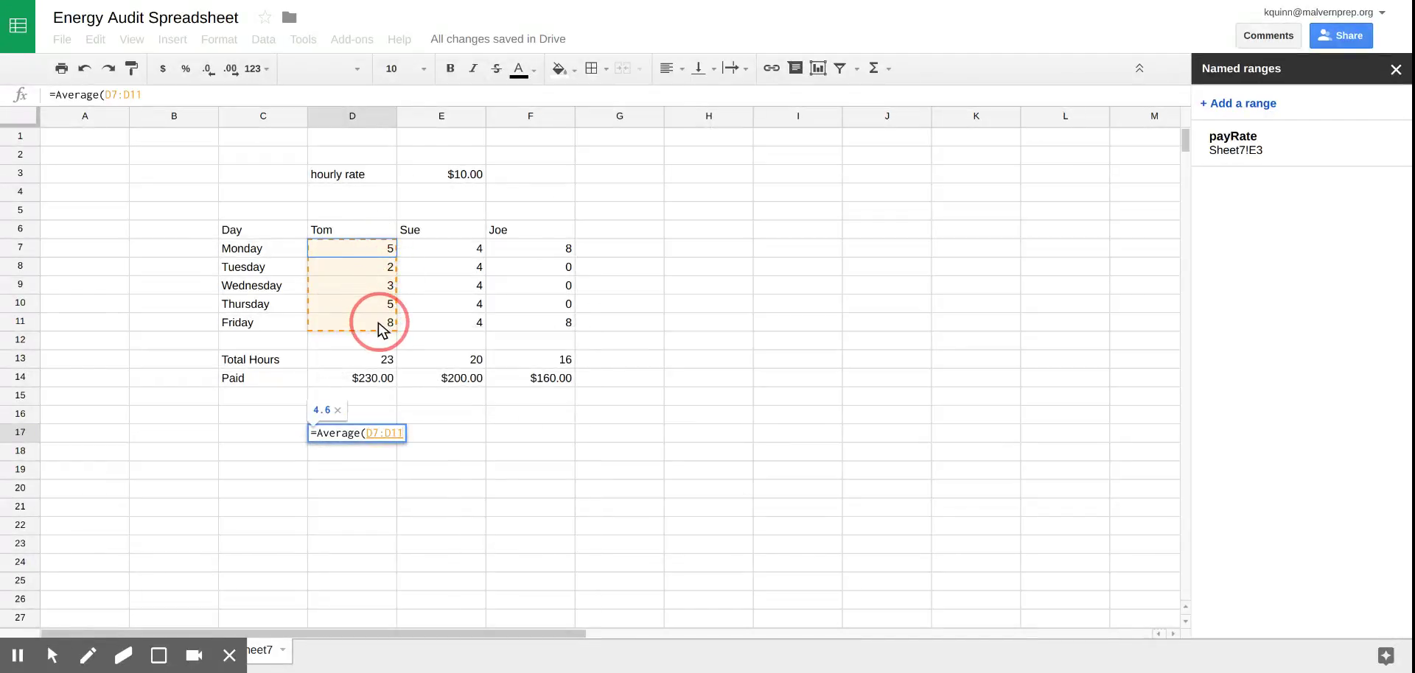
text())
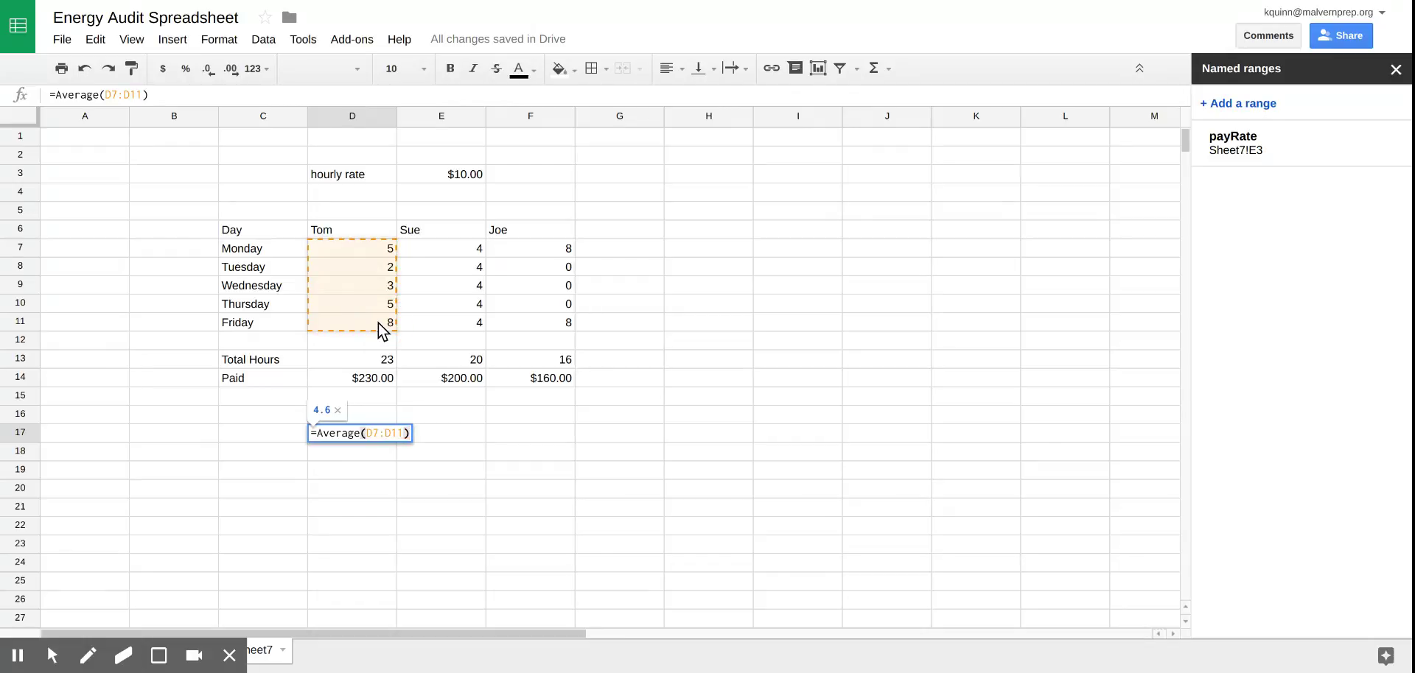
key(Return)
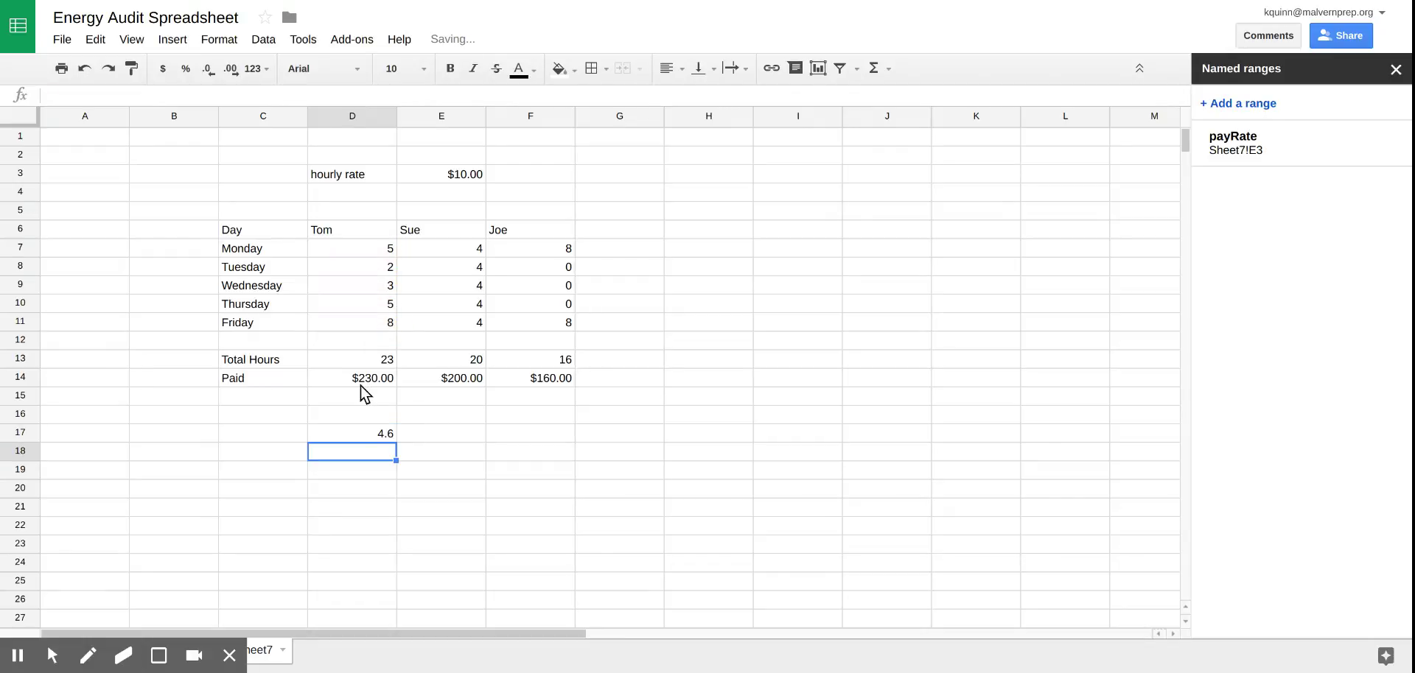
Replace the range in D17's average formula with the values 3,6,9, and clear the cell again
click(366, 432)
double_click(364, 432)
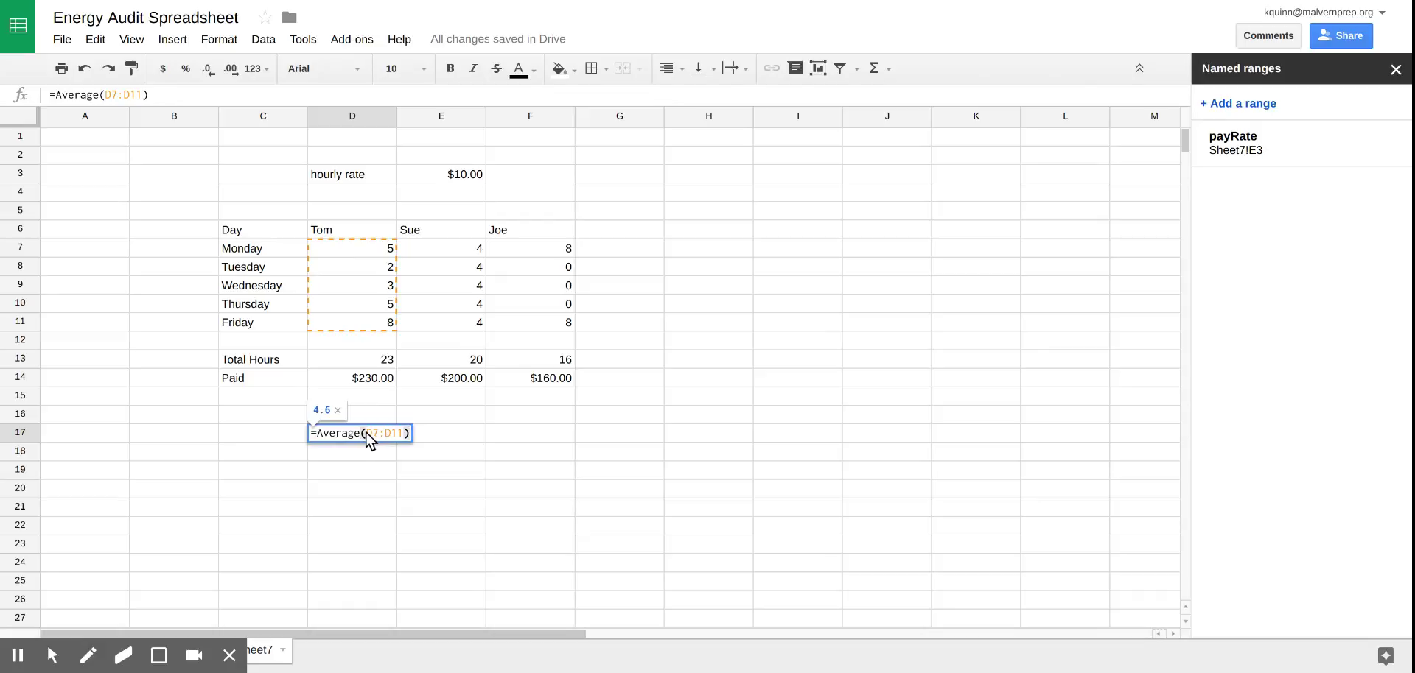
drag(367, 431, 401, 433)
text(3, )
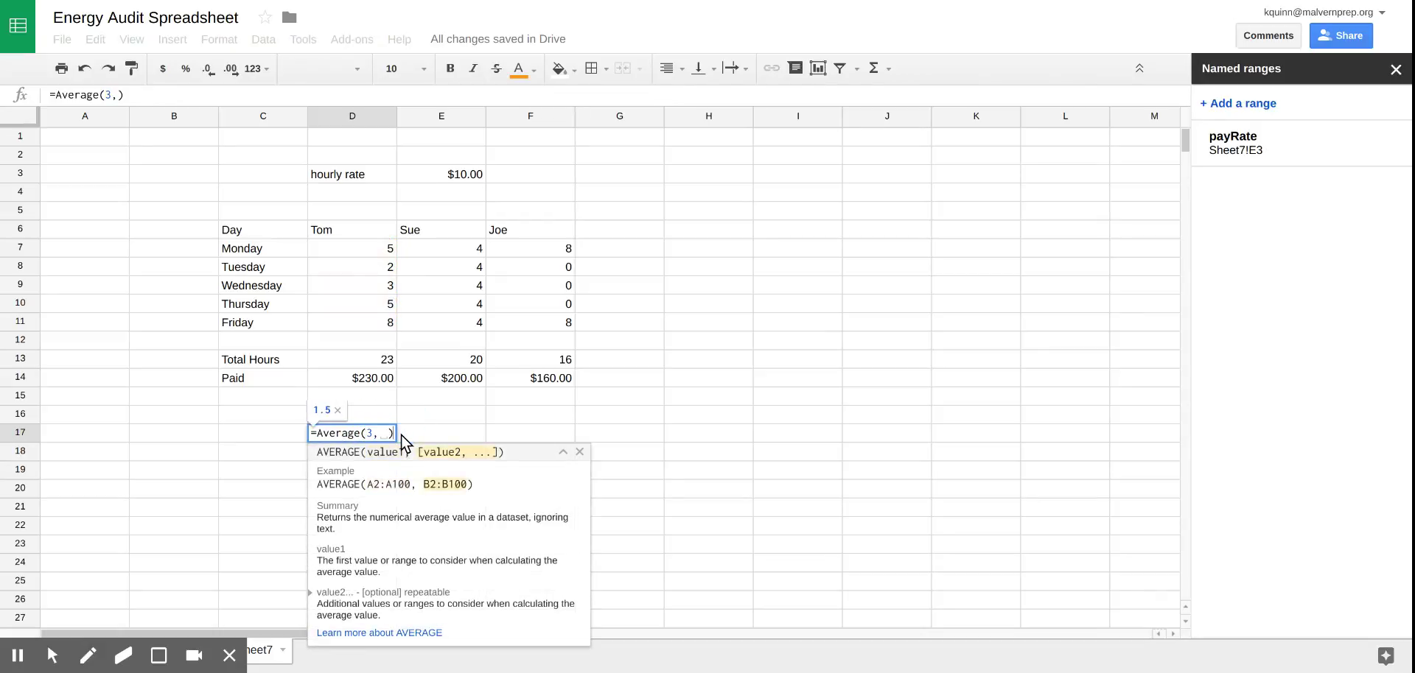
text(6,9)
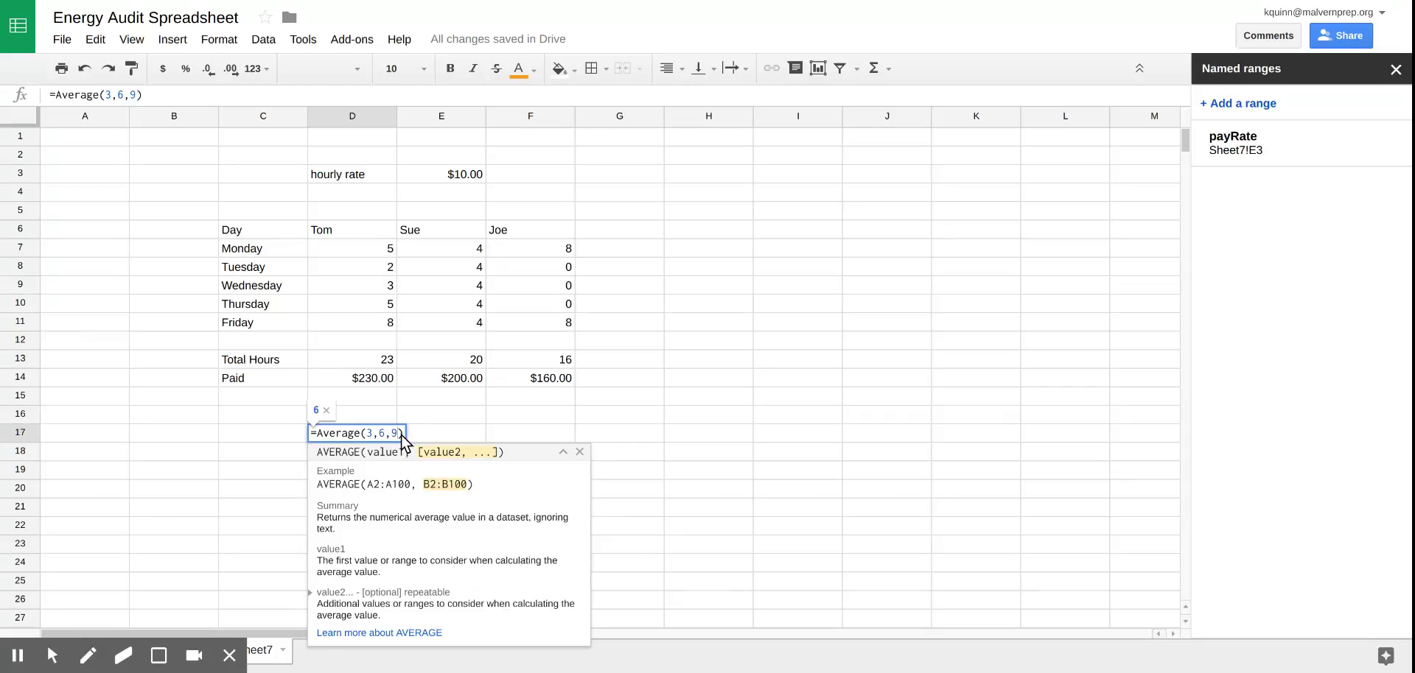
key(Return)
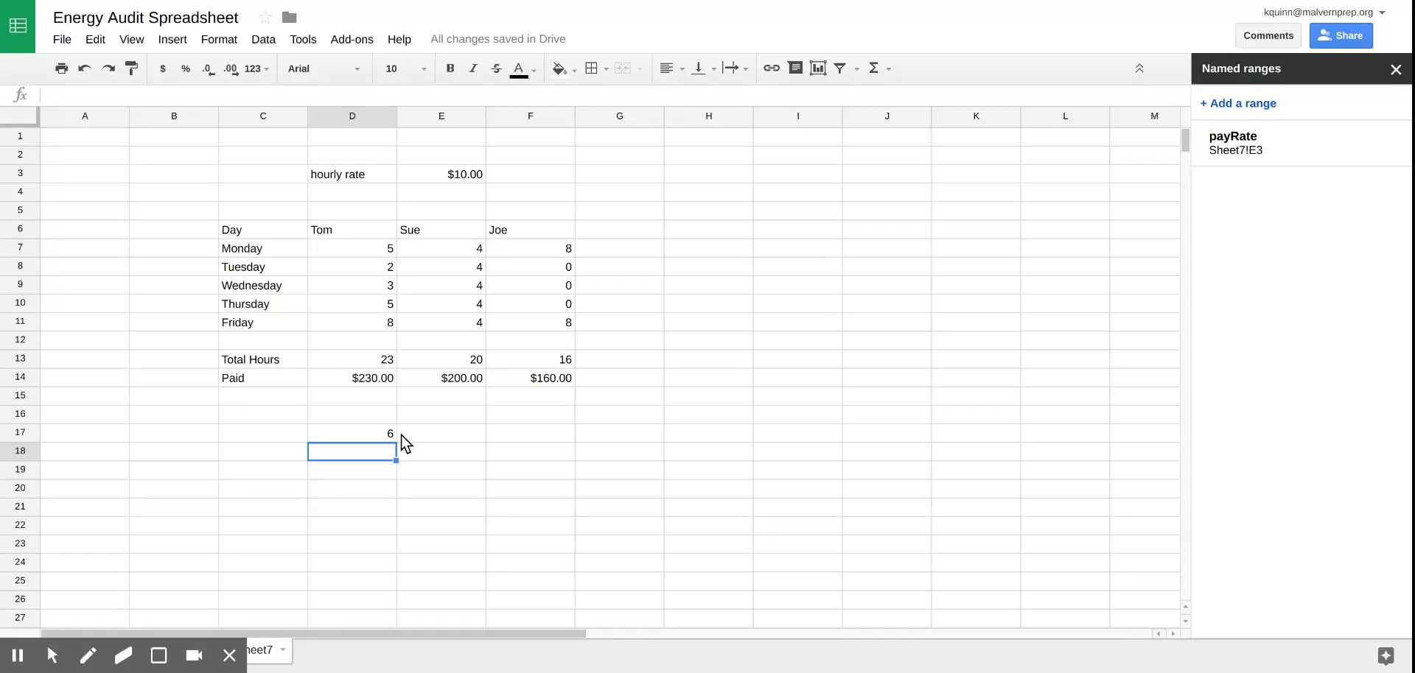
key(Up)
key(Delete)
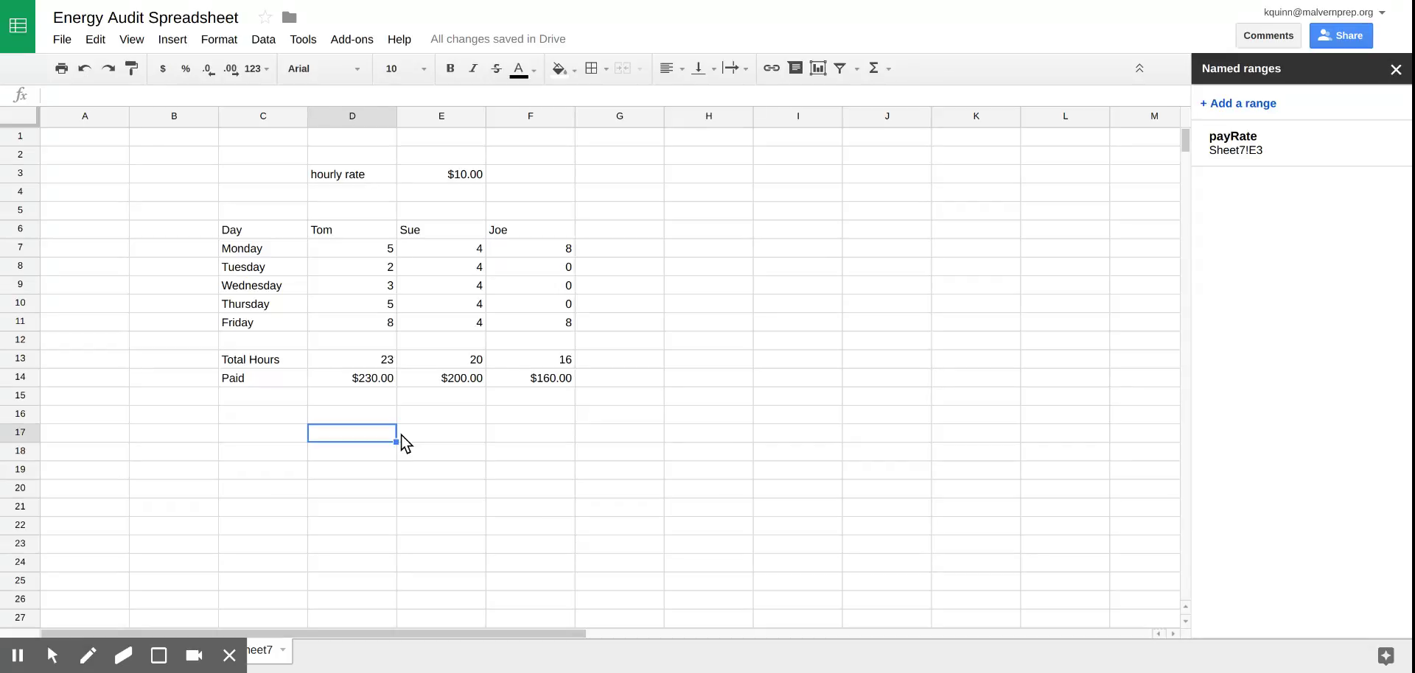
Look through the suggested functions starting with s and with p in D17, discard the entry, and view the help options
text(=)
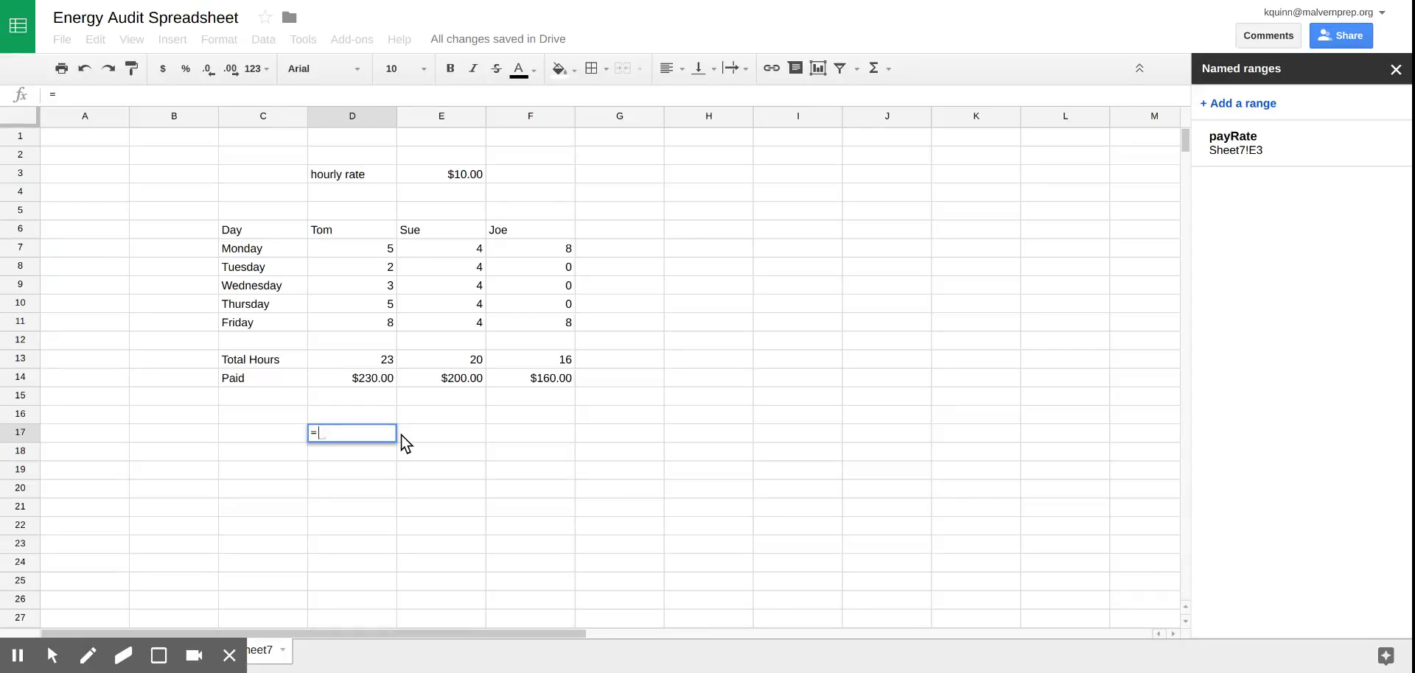
text(s)
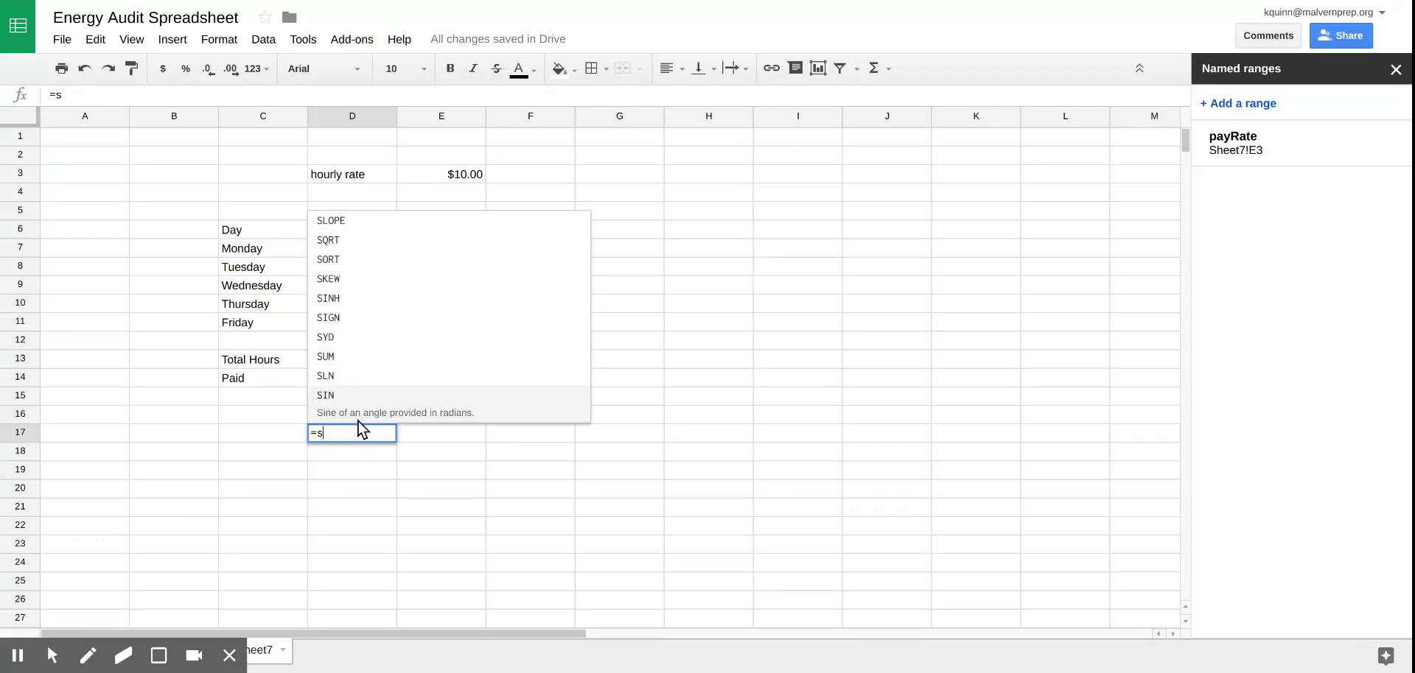
key(BackSpace)
text(p)
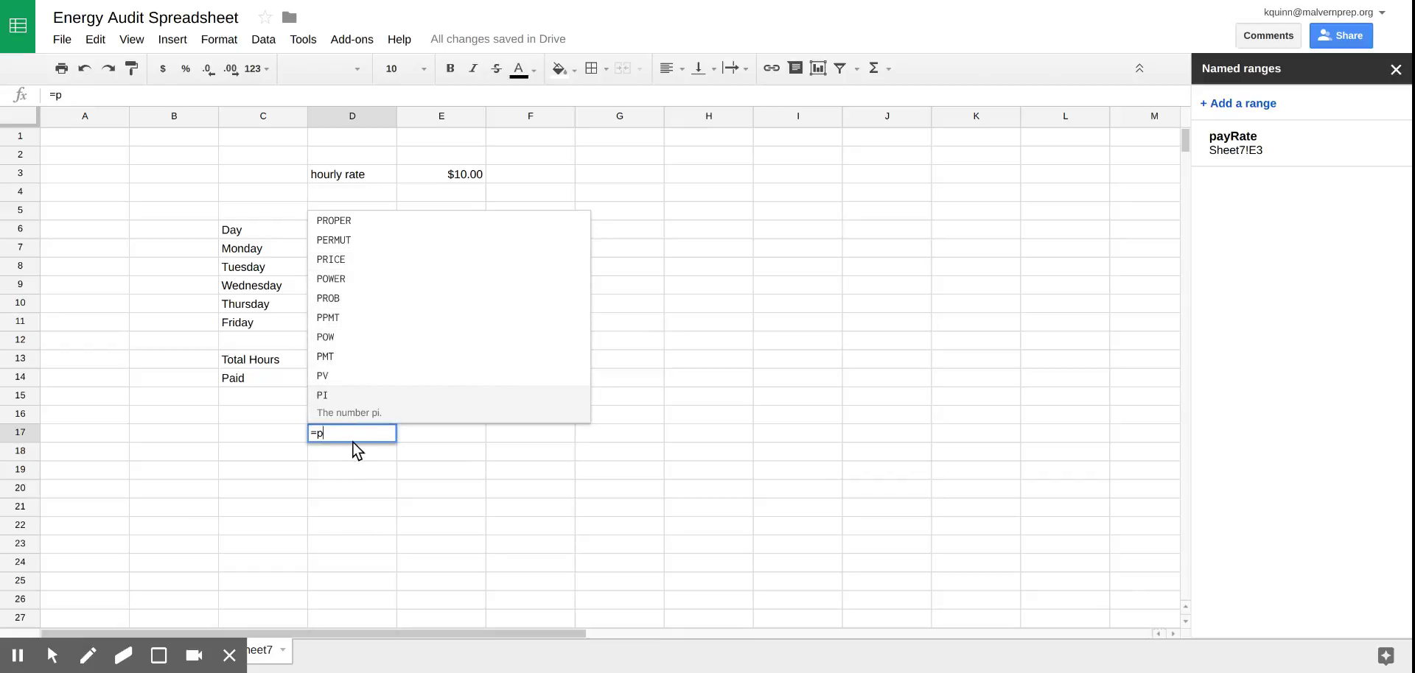
key(Escape)
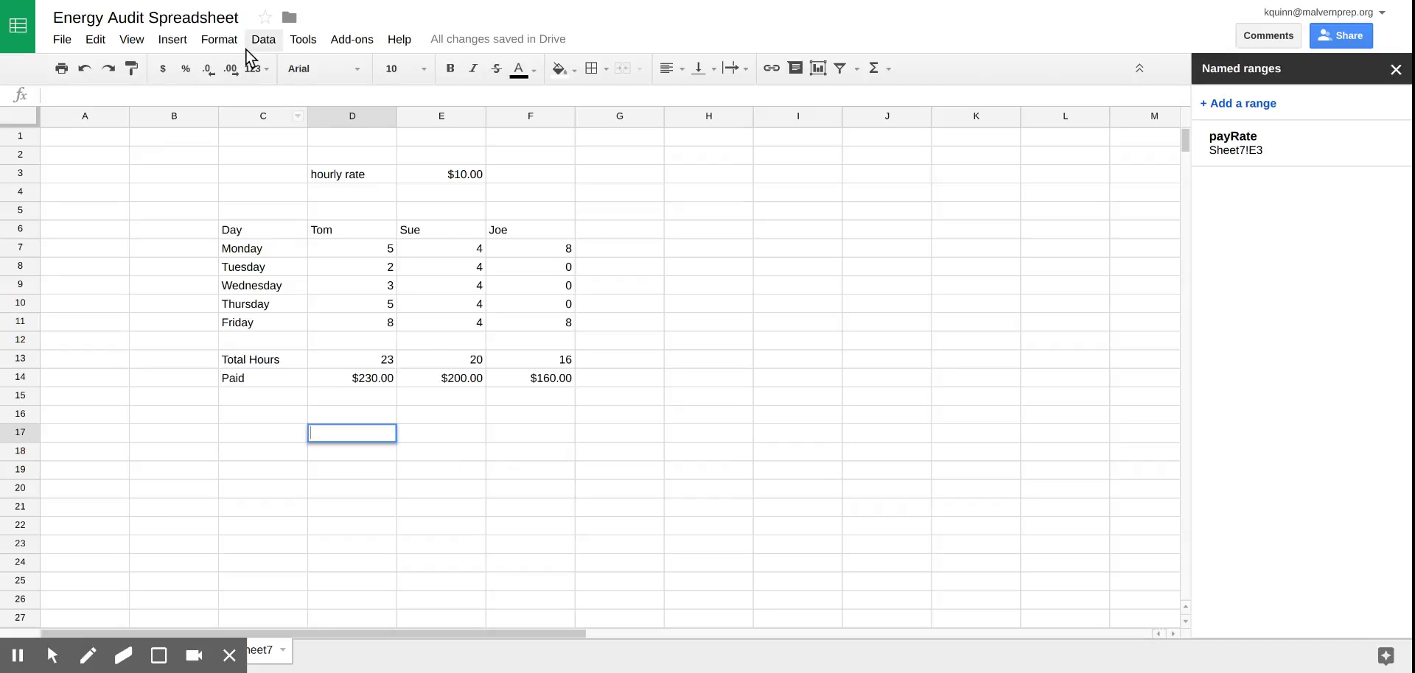
click(397, 43)
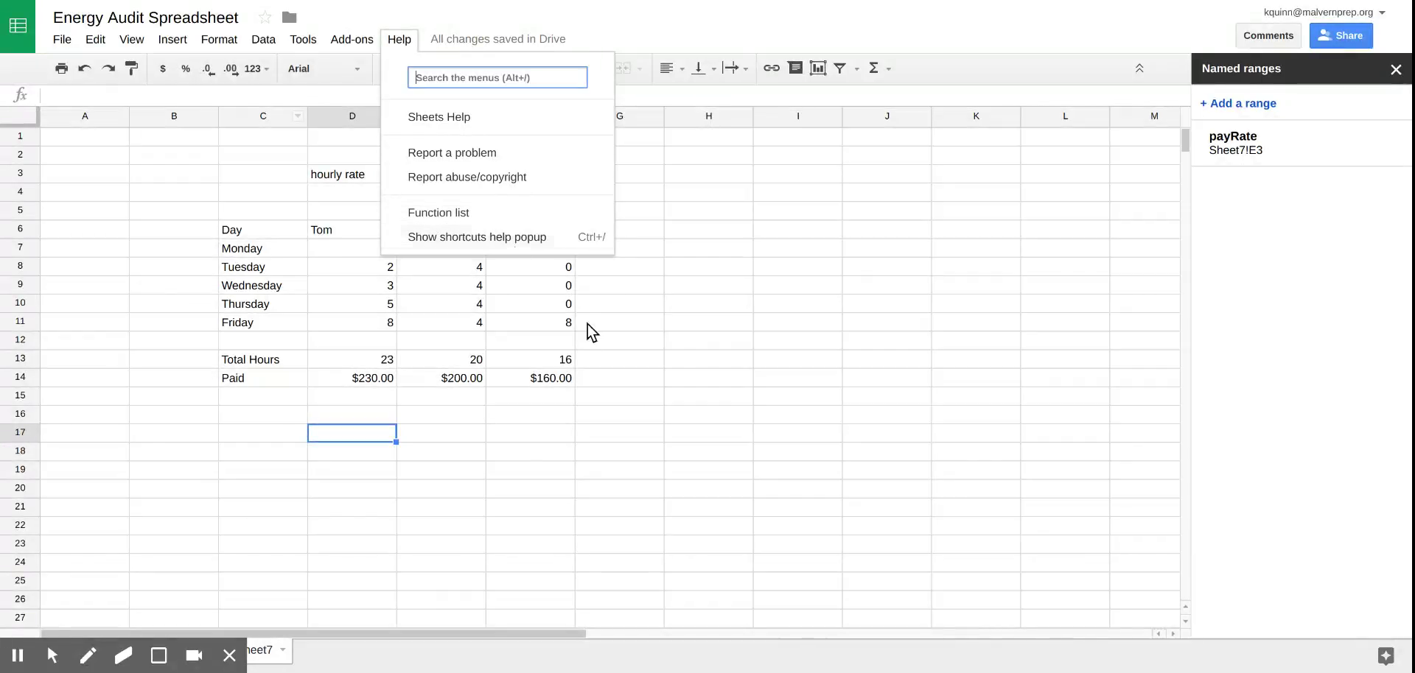
Calculate the standard deviation of the first worker's daily hours in D17 with =STDEV(D7:D11), and clear the cell again
double_click(380, 434)
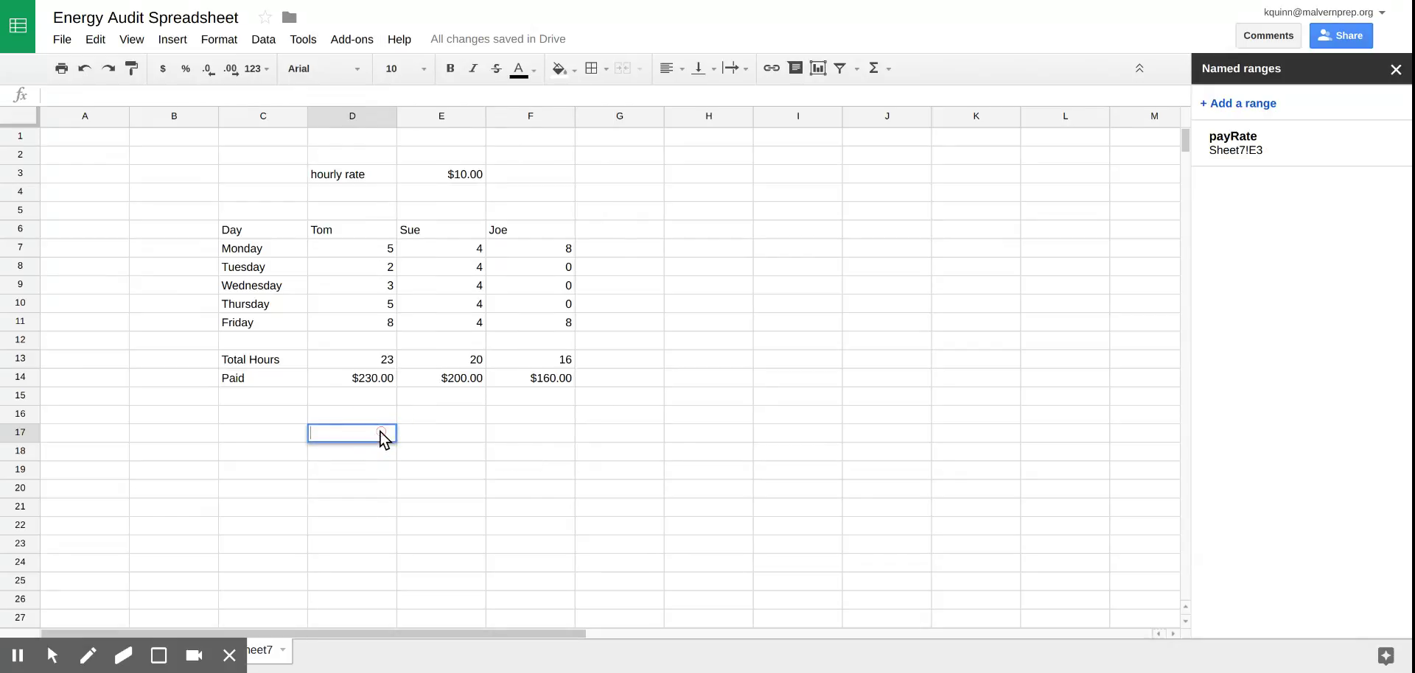
text(=STD)
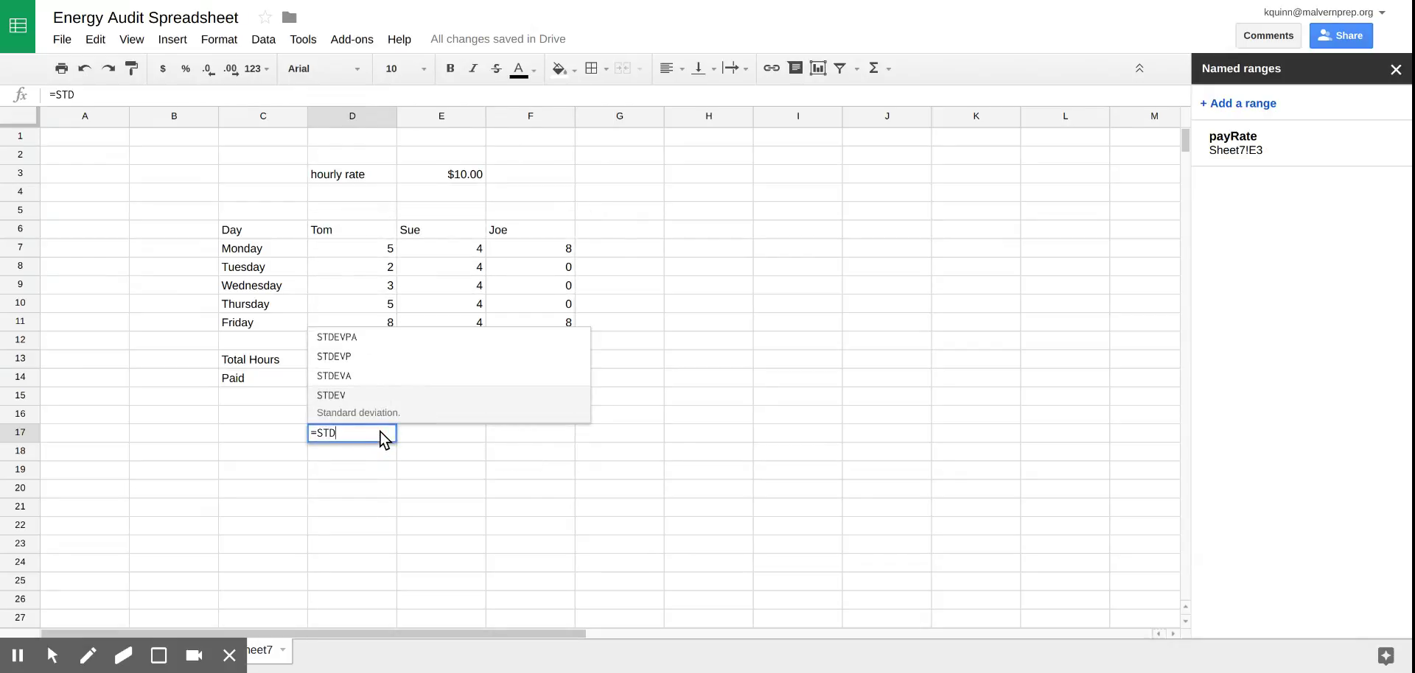
click(347, 410)
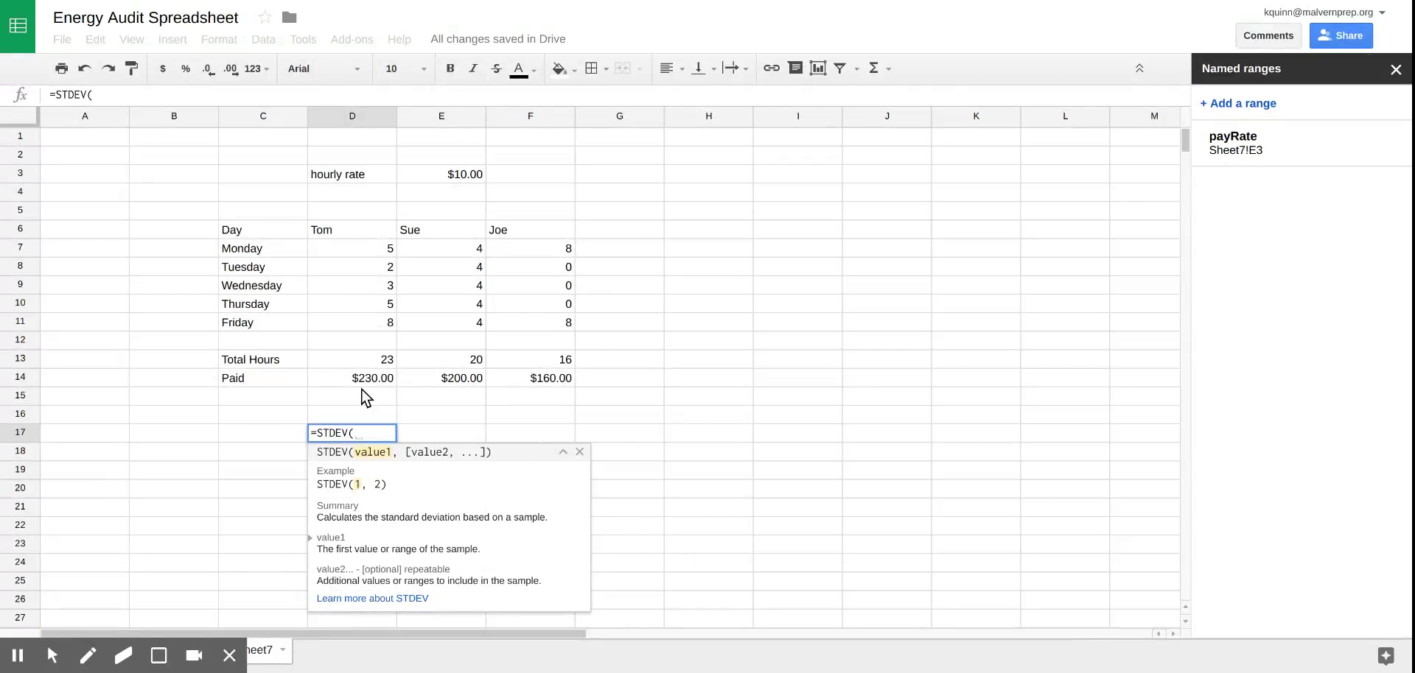
drag(360, 242, 372, 318)
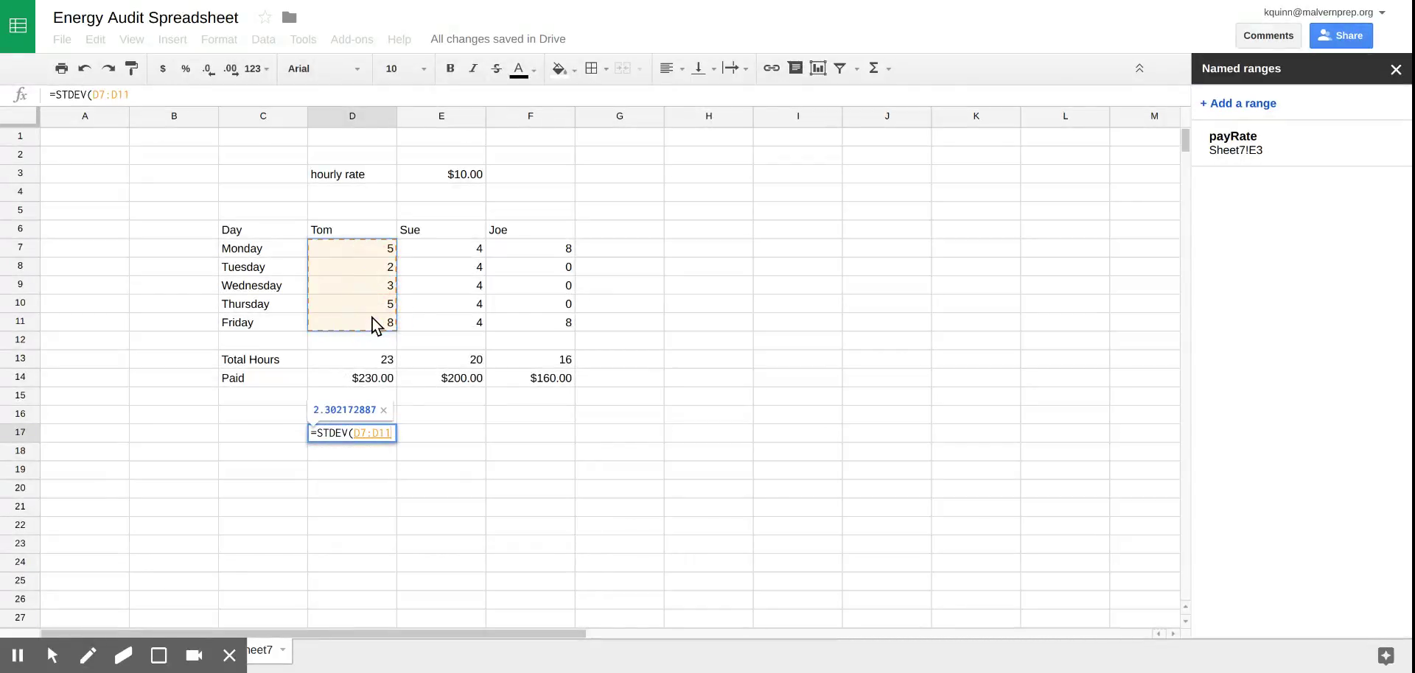
key(Return)
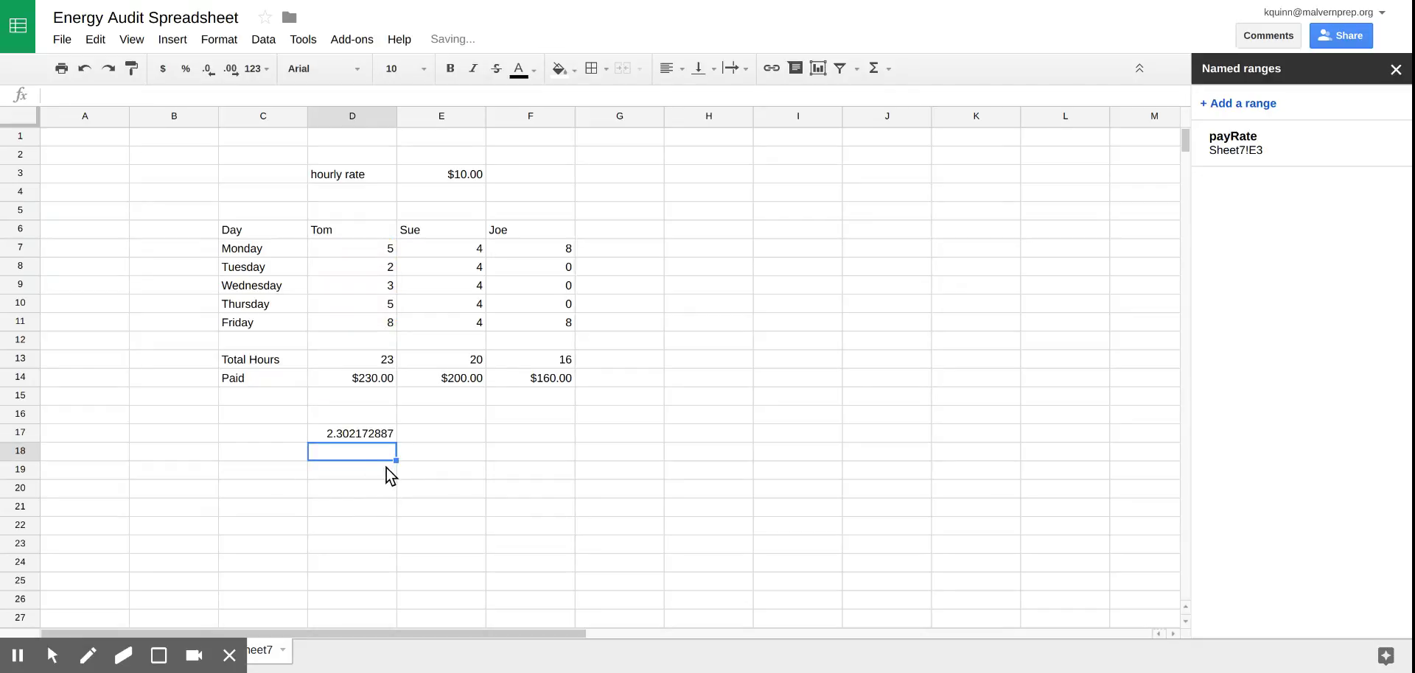
click(364, 436)
key(Delete)
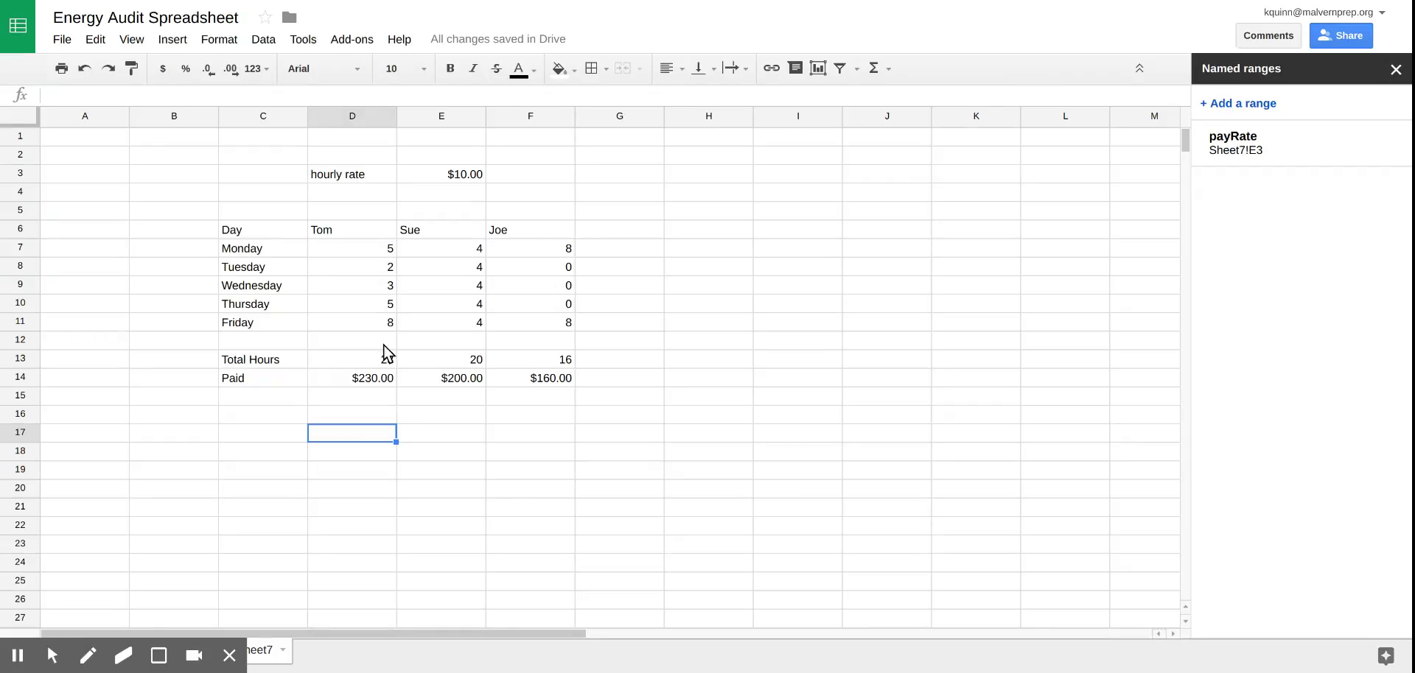
Define the hours table C6:F11, including its day and name headings, as the named range weekPay
drag(275, 231, 538, 324)
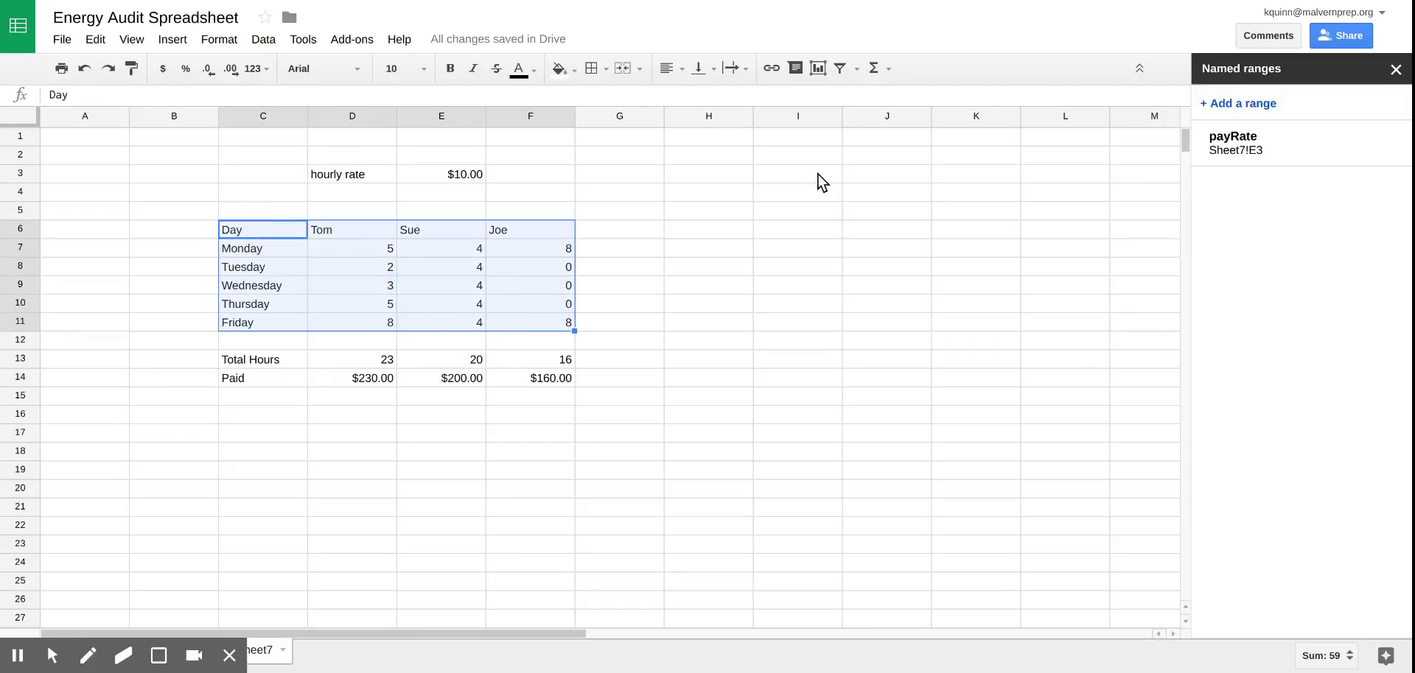
click(1240, 105)
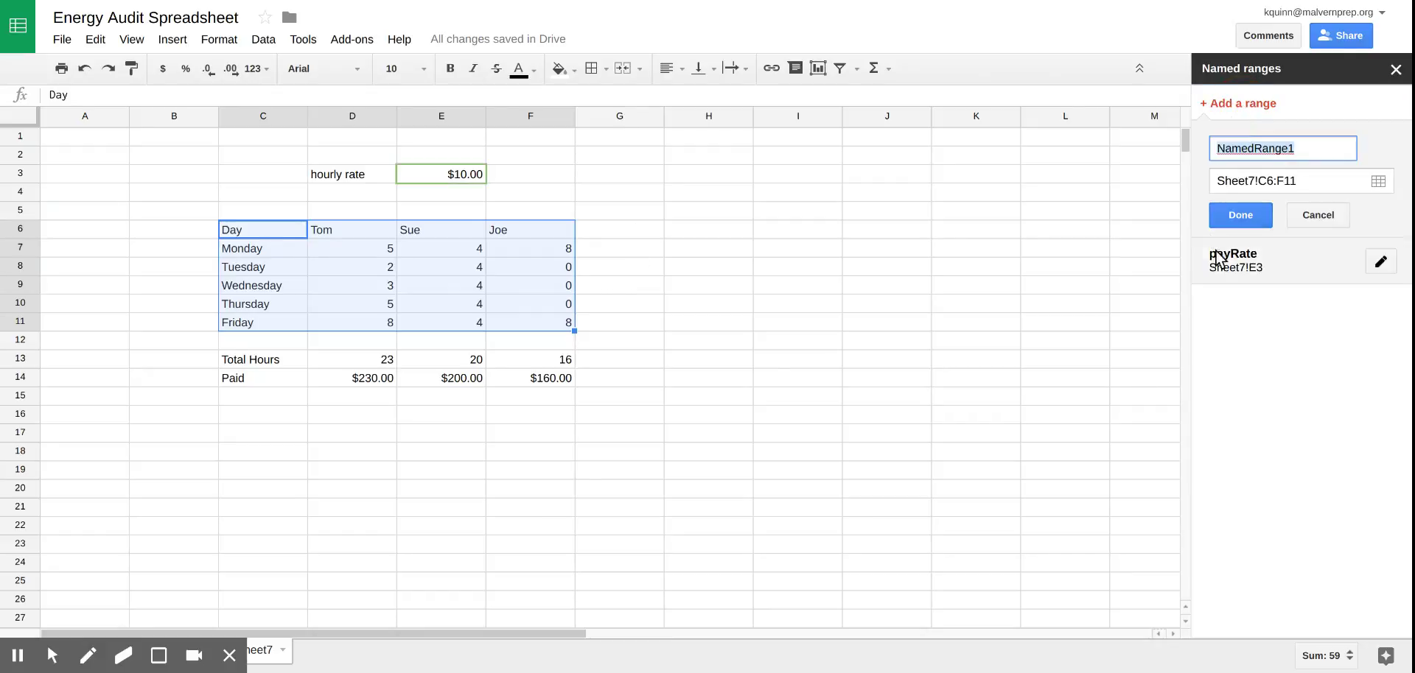
text(Weekly)
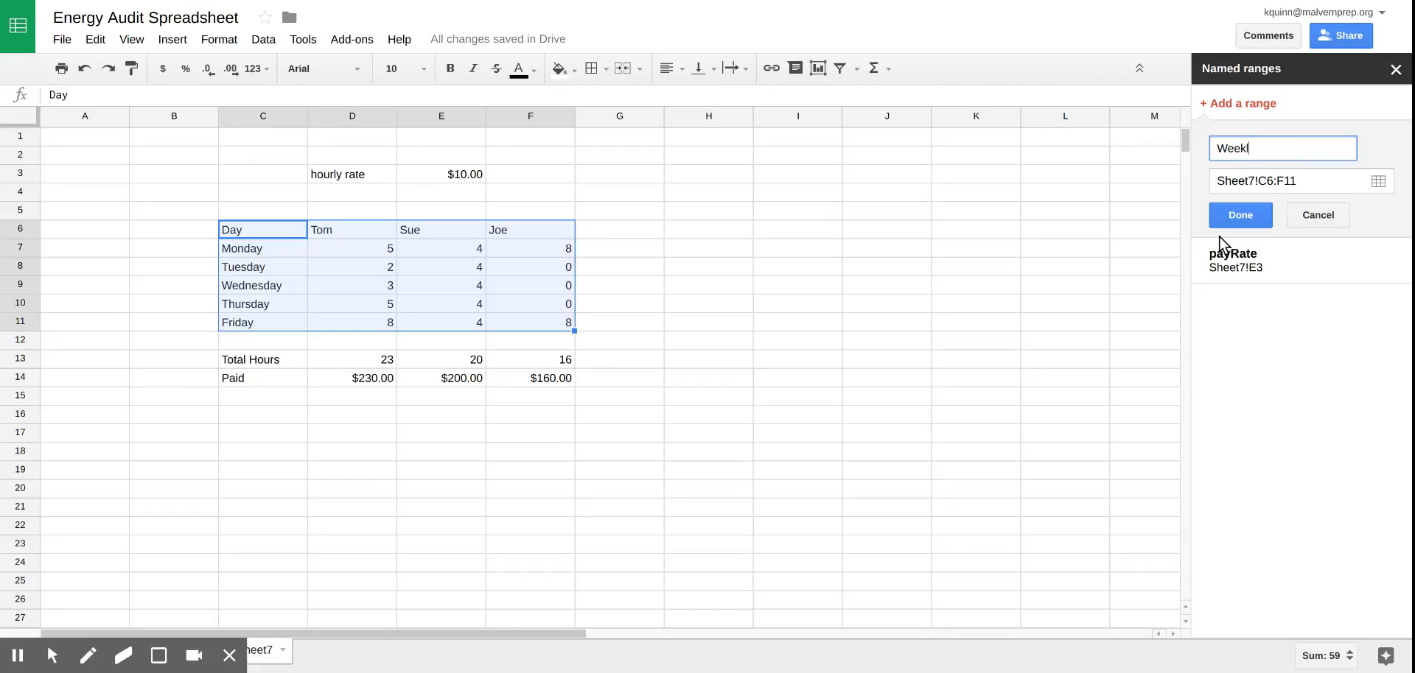
key(BackSpace)
key(BackSpace)
key(BackSpace)
key(BackSpace)
key(BackSpace)
key(BackSpace)
text(weekPay)
click(1236, 214)
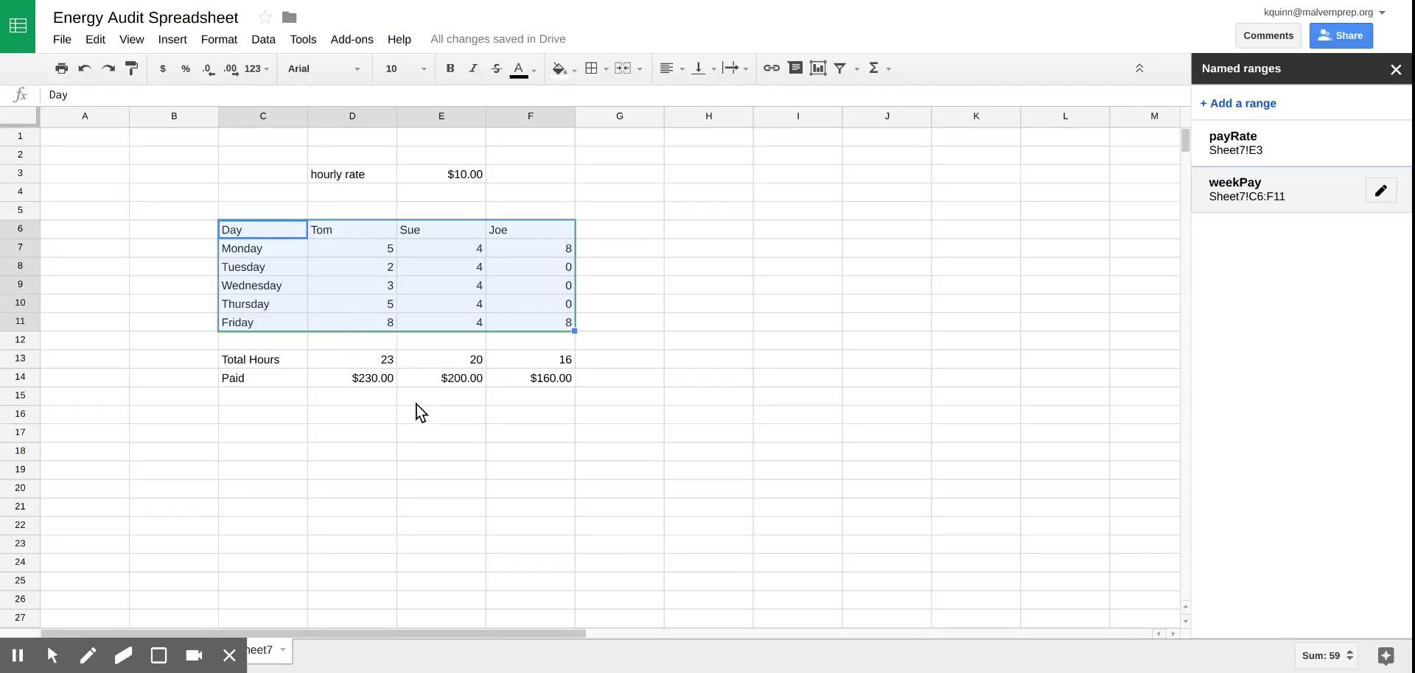
Enter an HLOOKUP formula in D17 with the name heading column D in quotes as search key, range weekPay, index 2 and false
double_click(316, 431)
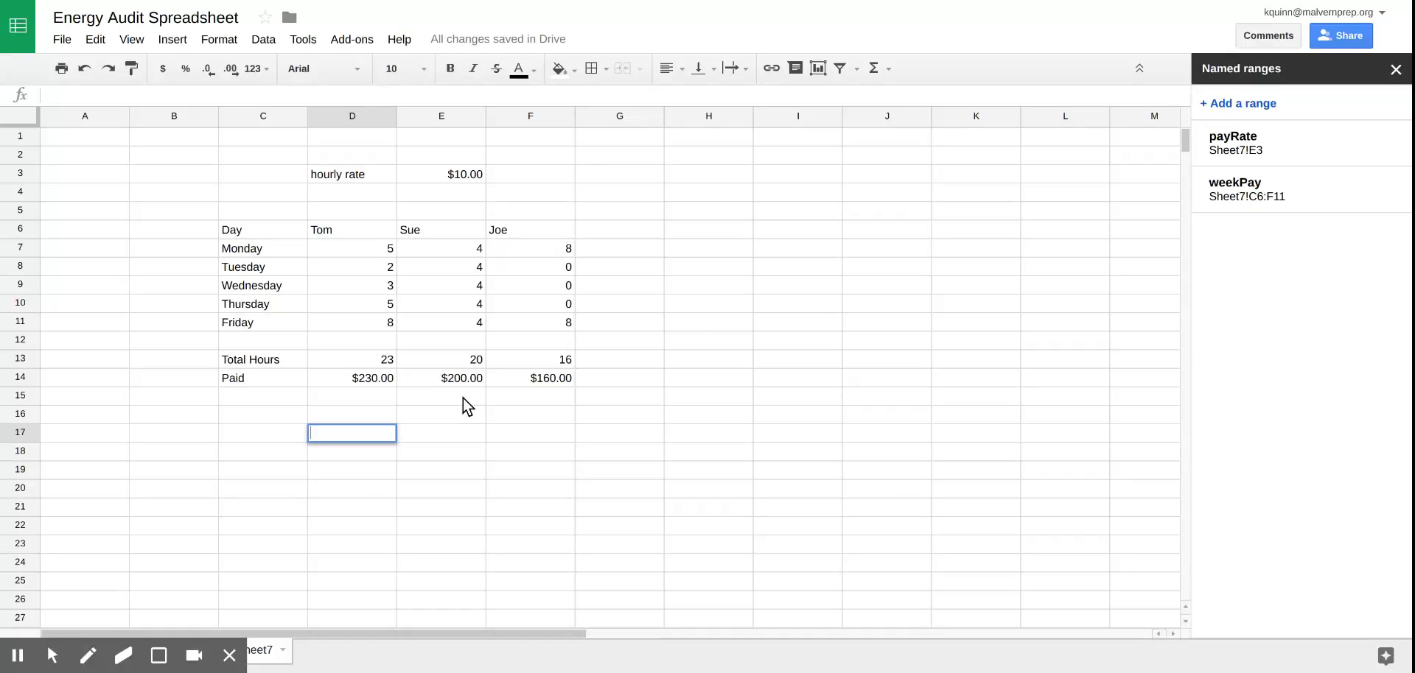
text(=)
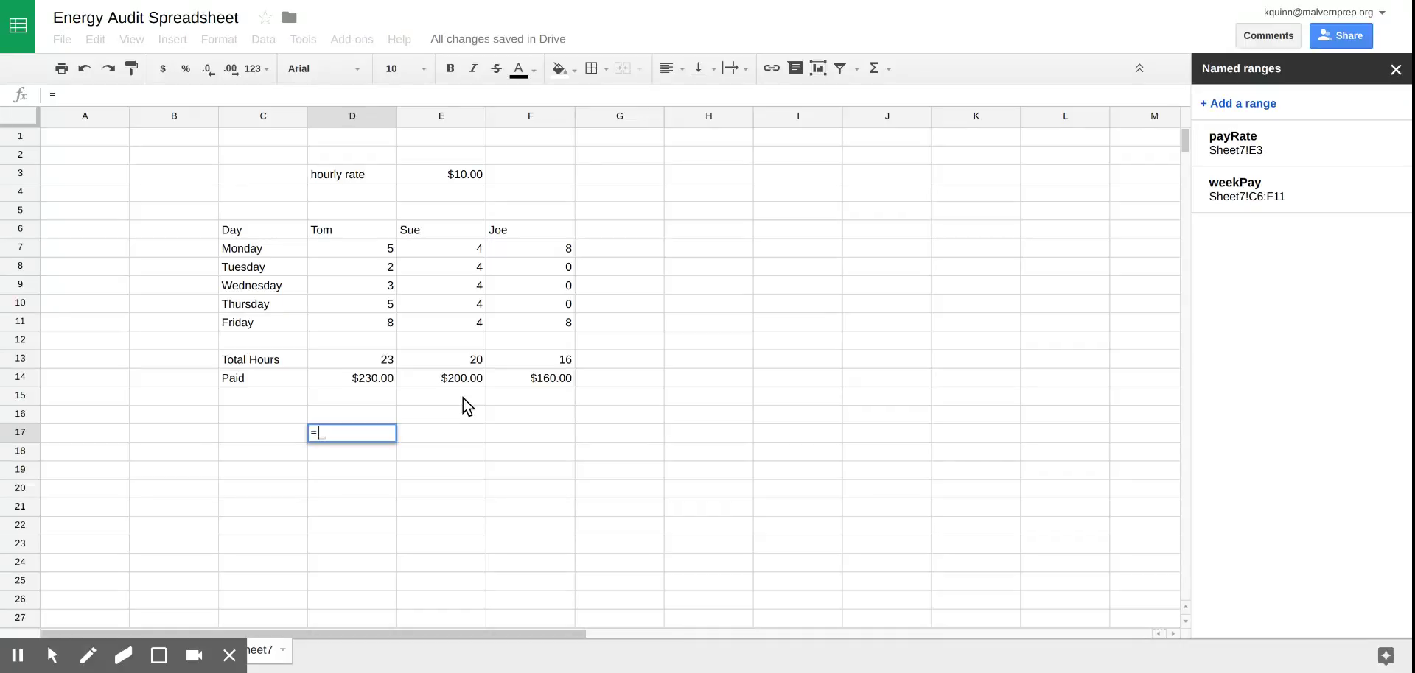
text(hloo)
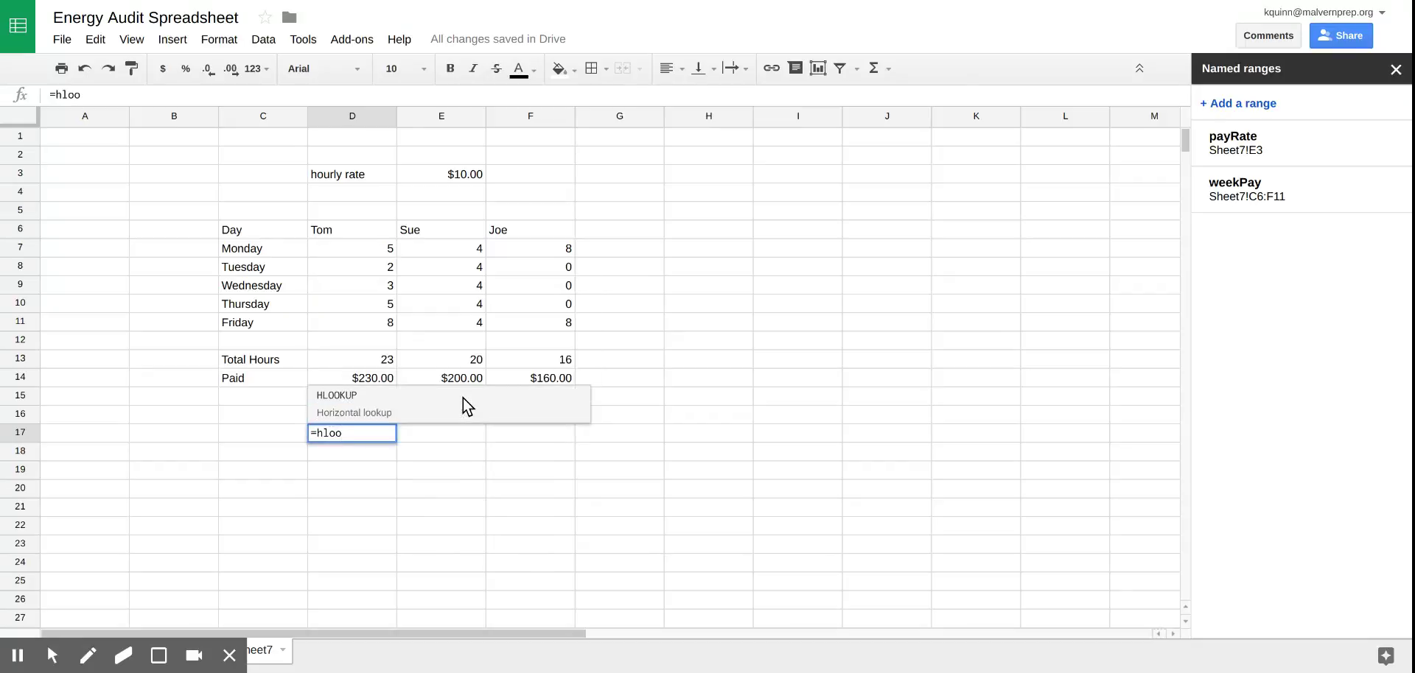
click(463, 398)
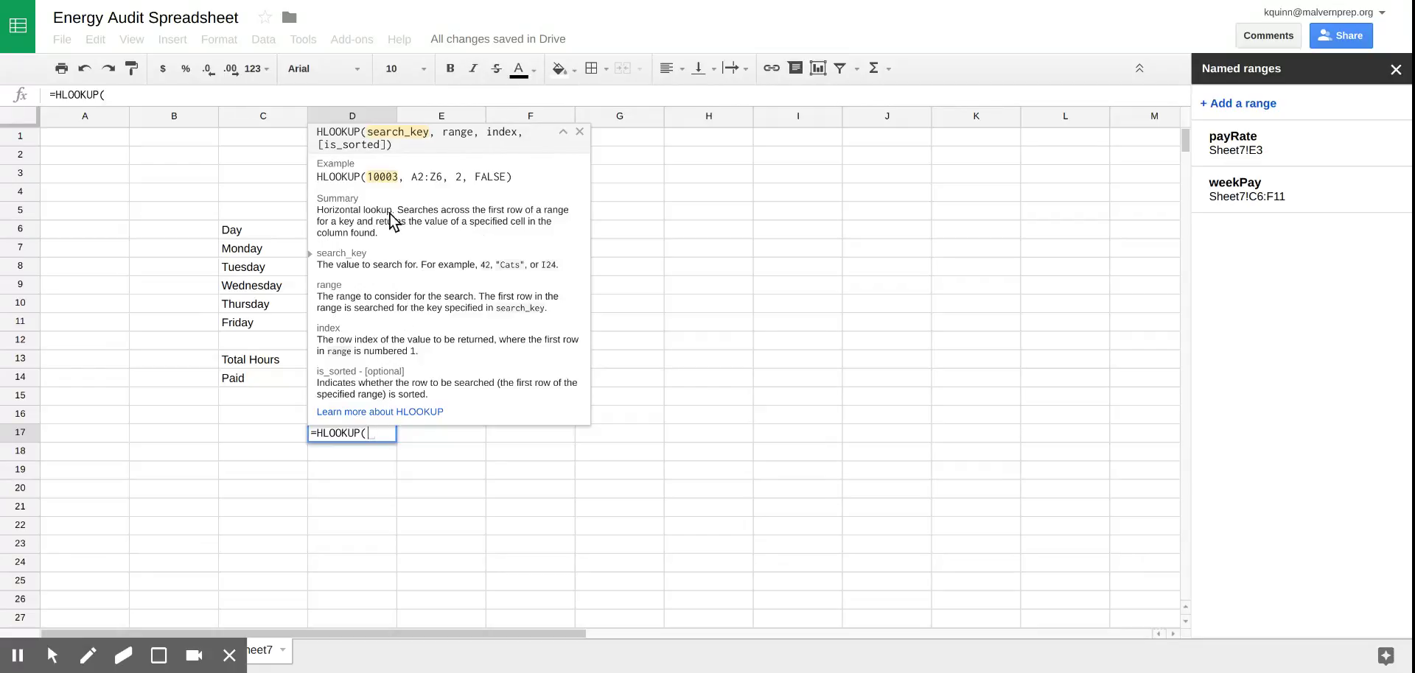
click(382, 435)
text(")
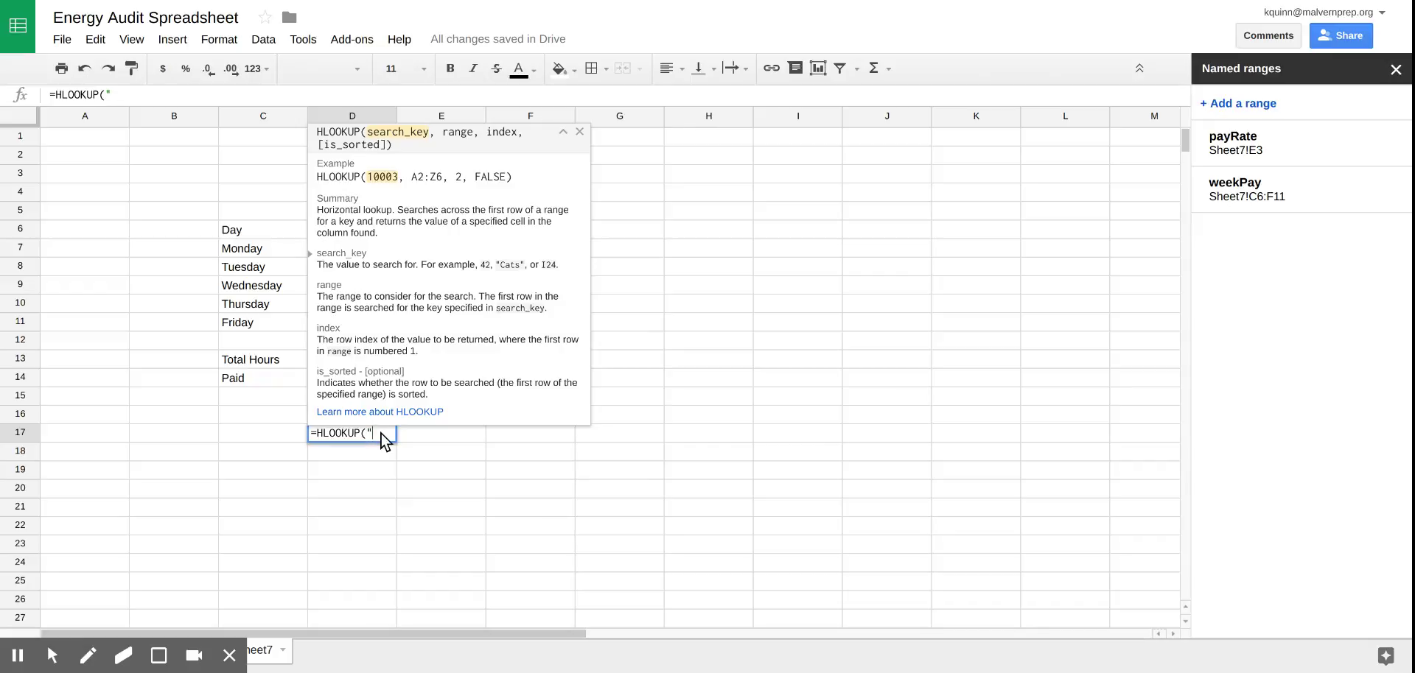
text(Tom",)
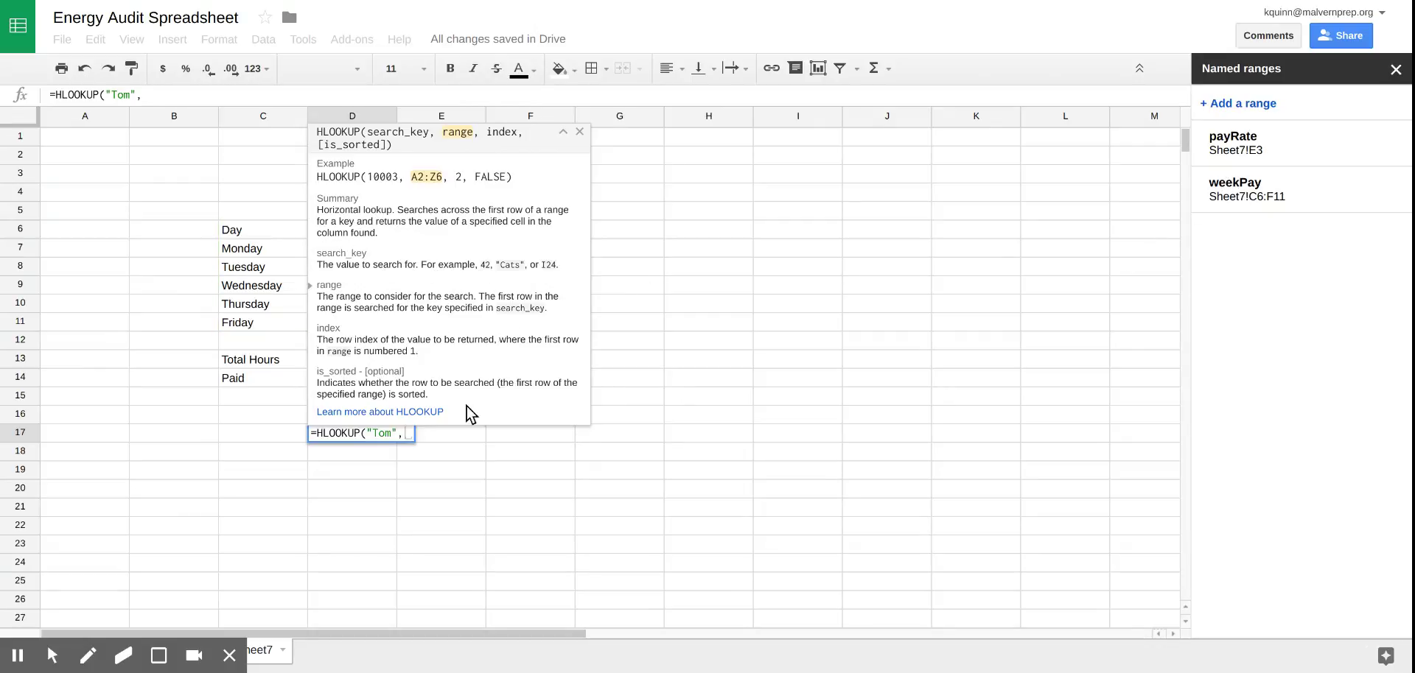
text(week)
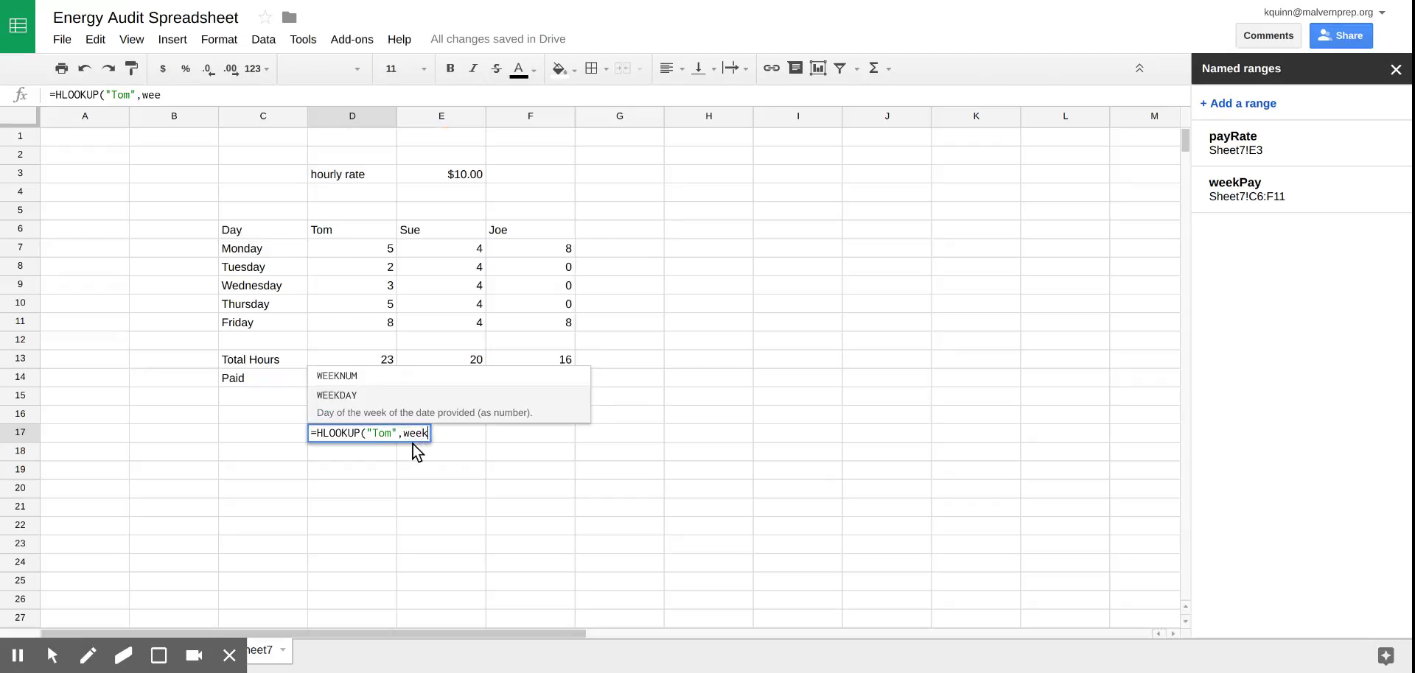
text(Pay)
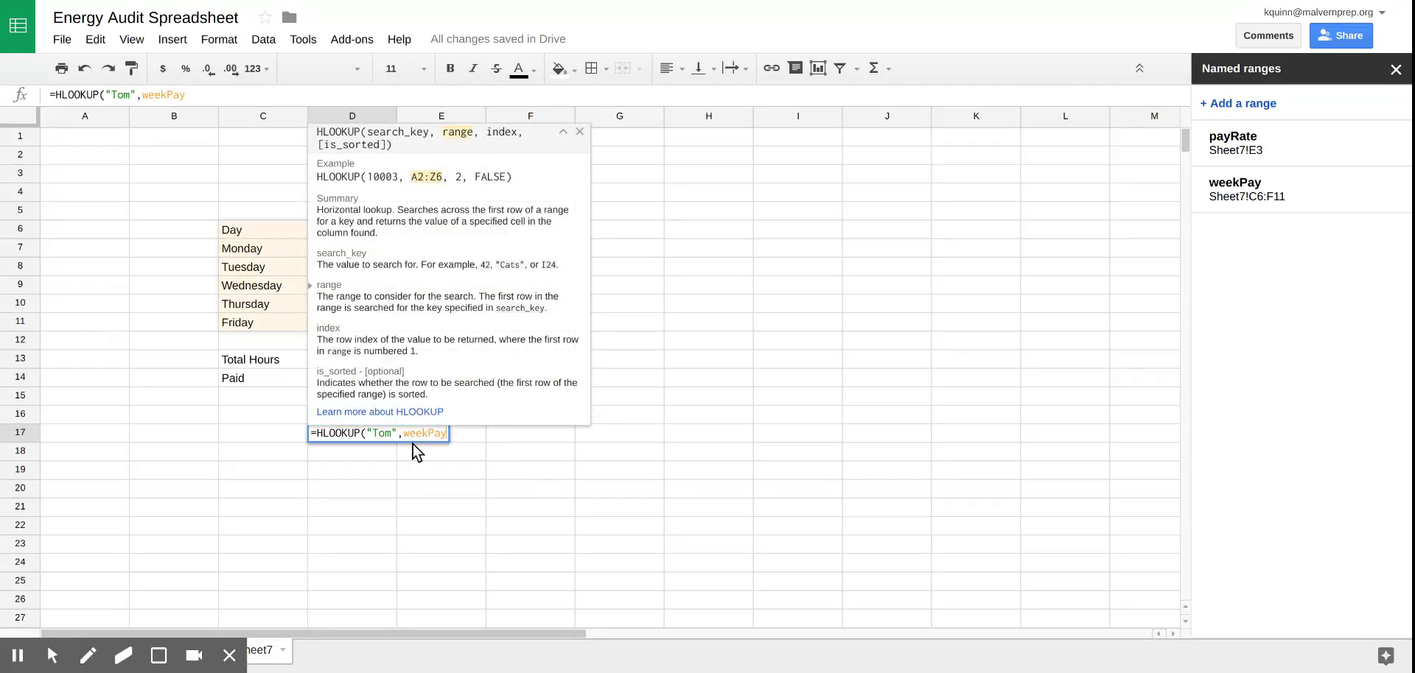
text(,2)
text(,2,)
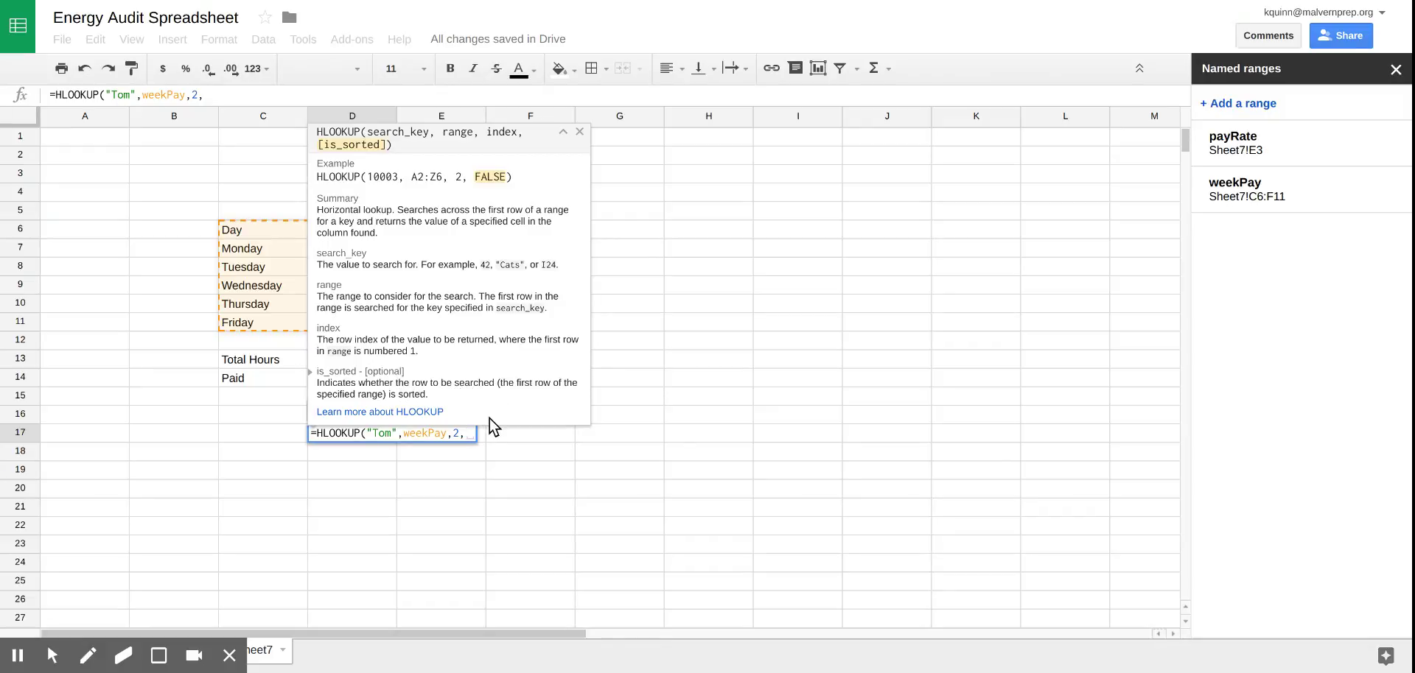
text(fasle))
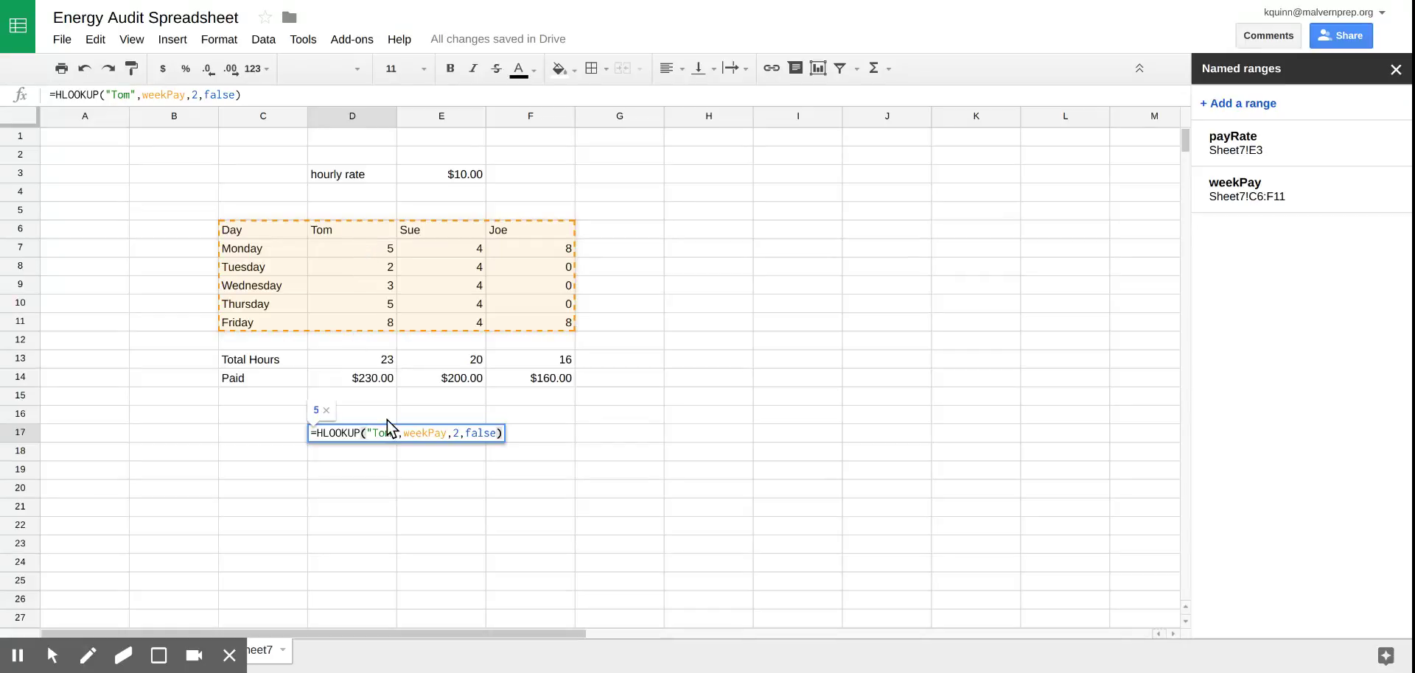
key(Return)
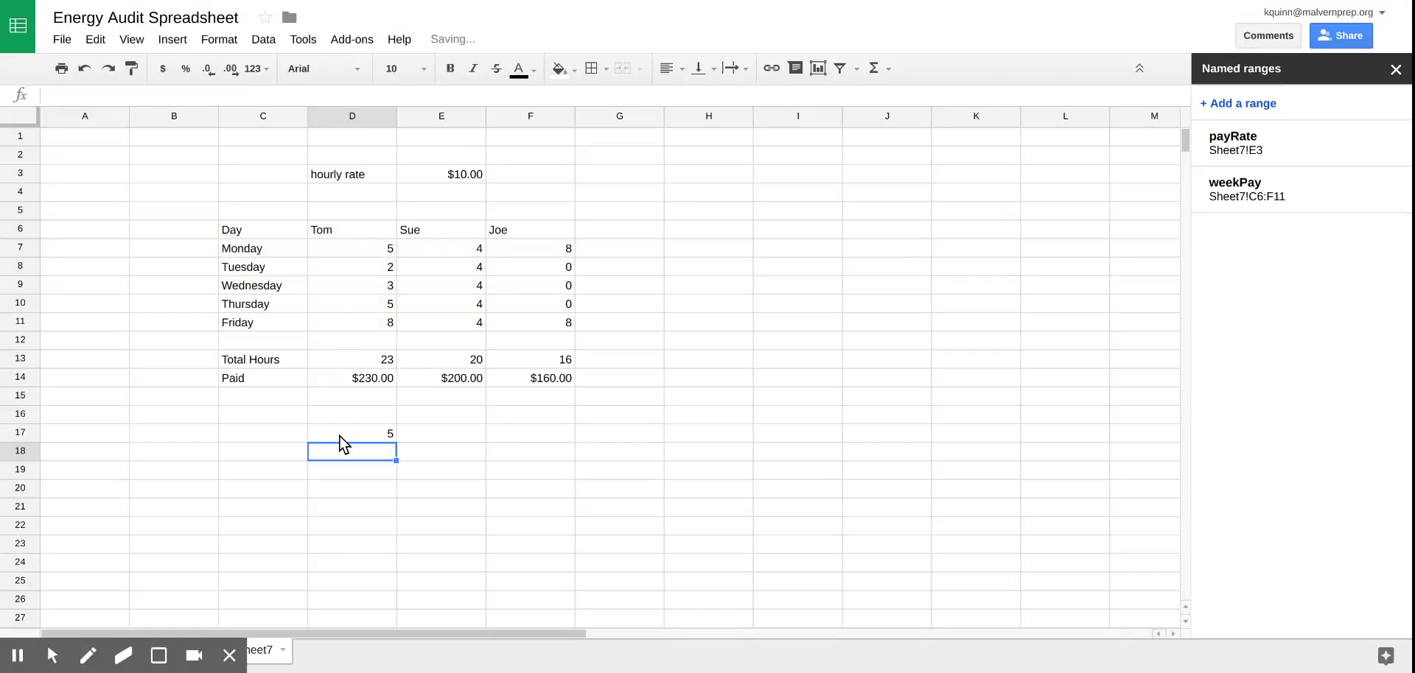
Change the row index in D17's HLOOKUP formula to 3
double_click(381, 438)
click(456, 432)
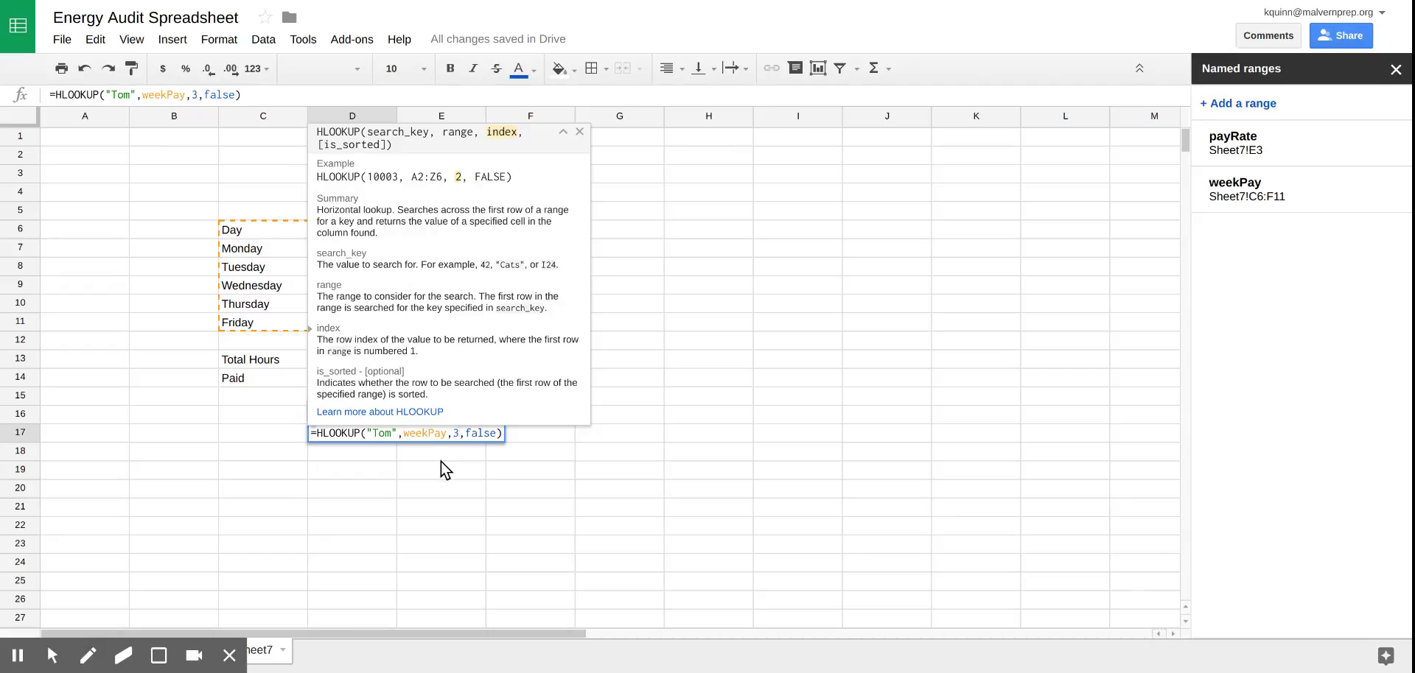
key(Return)
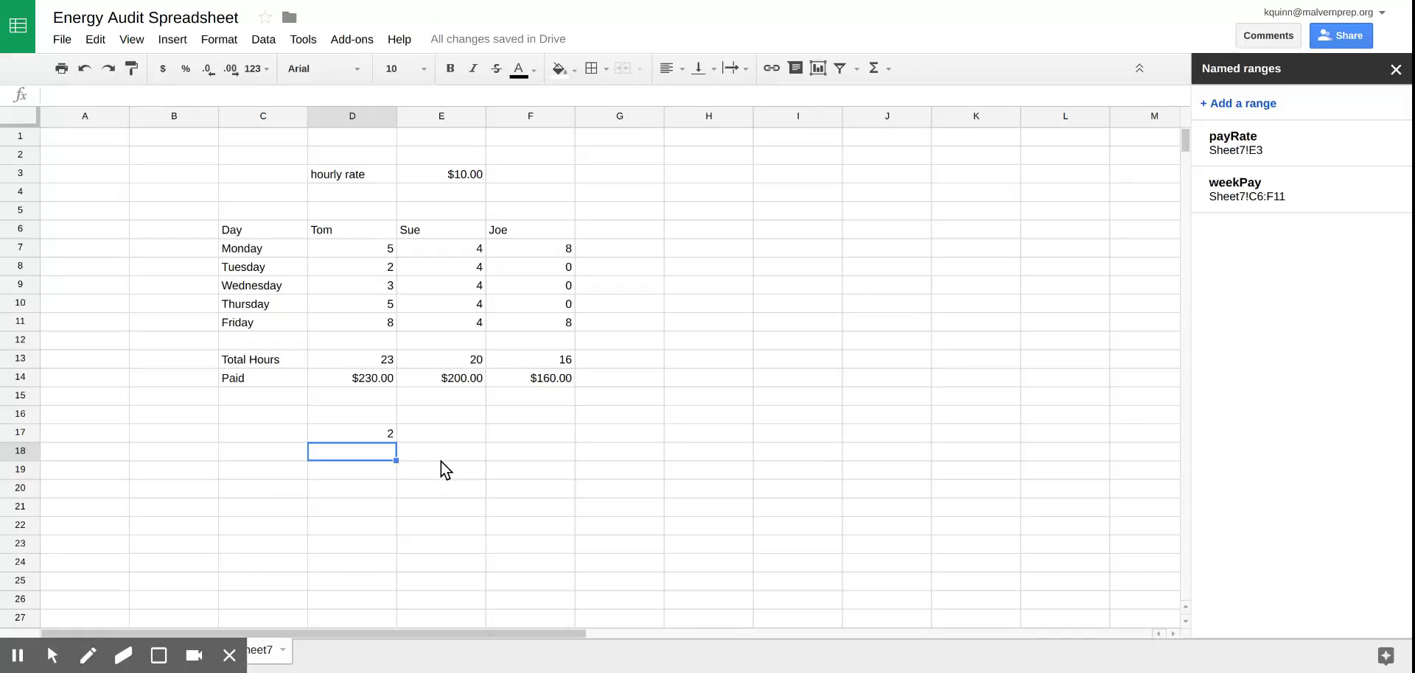
Replace the row index in D17's HLOOKUP formula with the name dayIndex
click(390, 434)
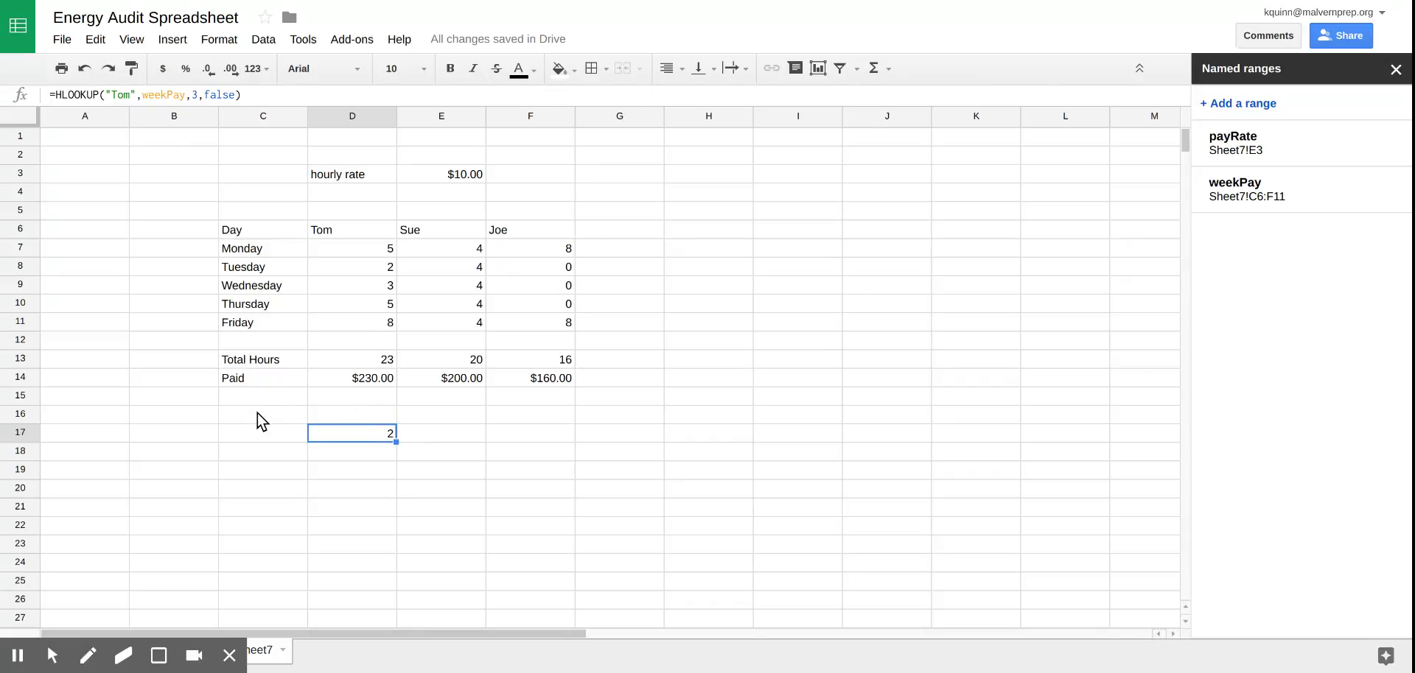
click(193, 96)
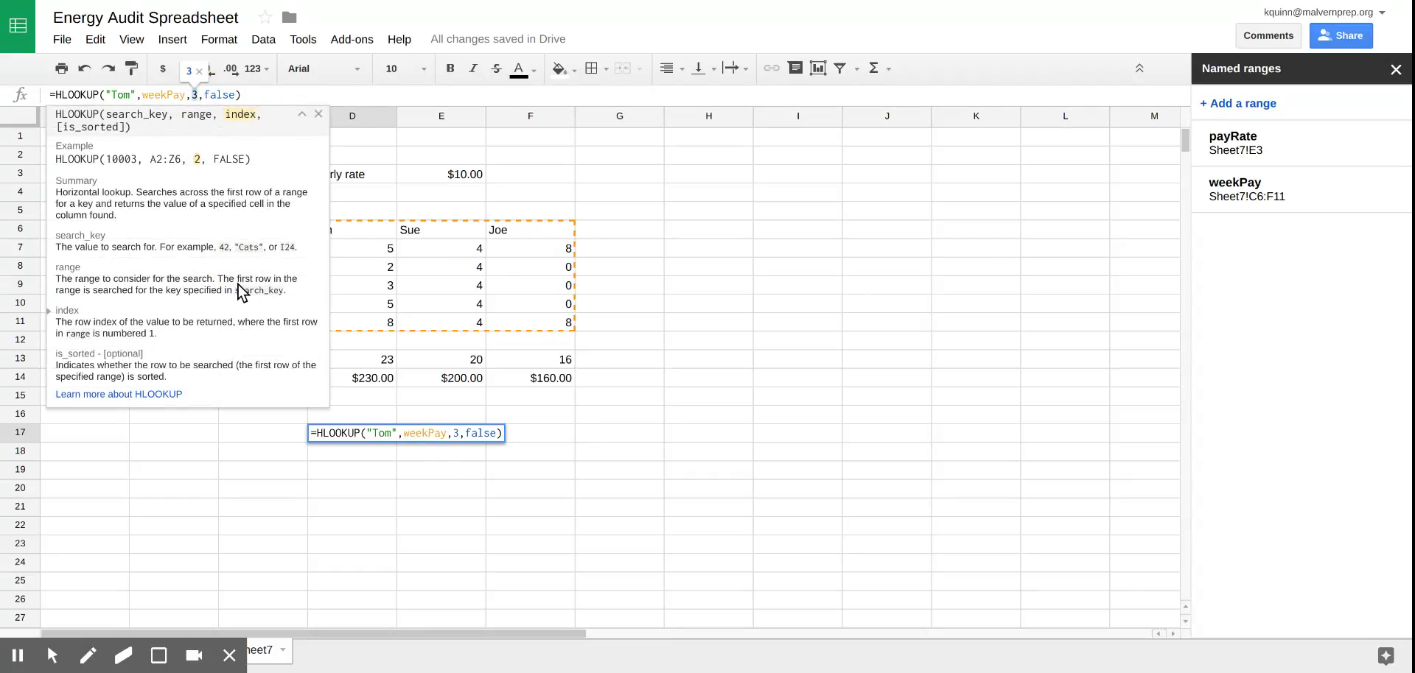
text(dayIndex)
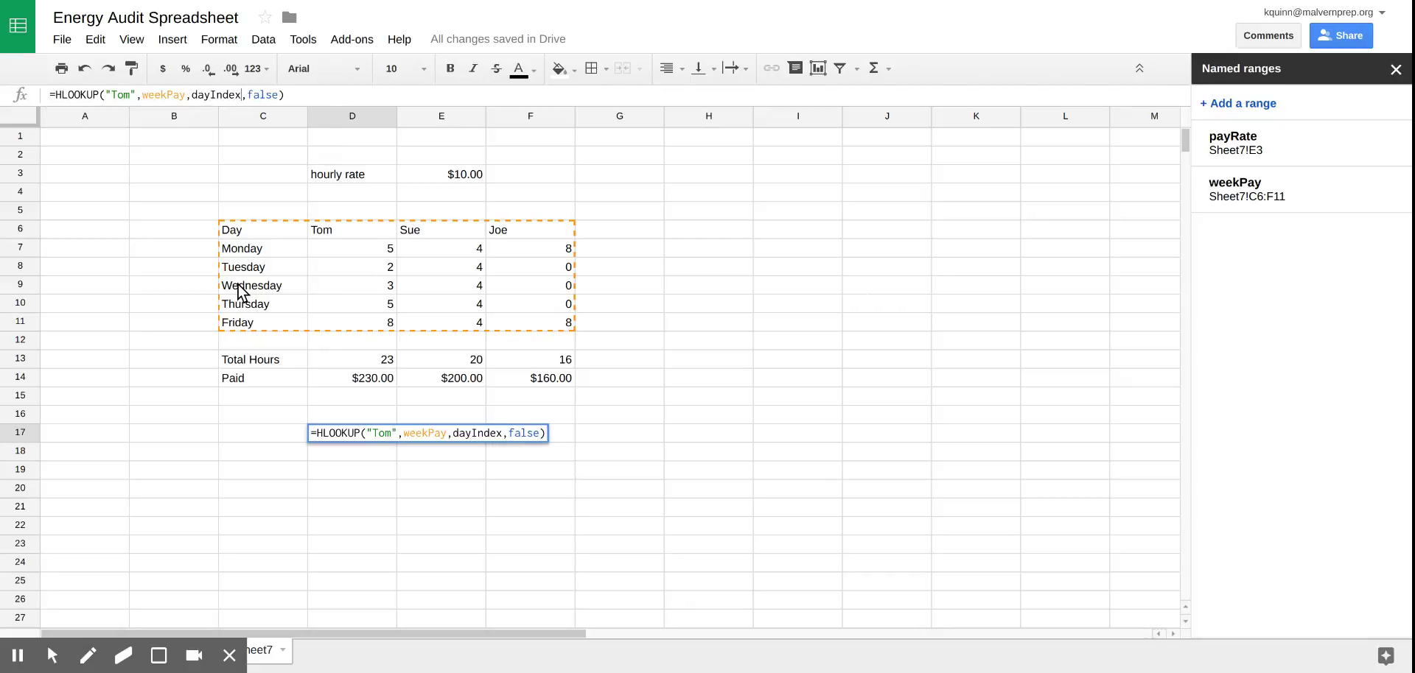
key(Return)
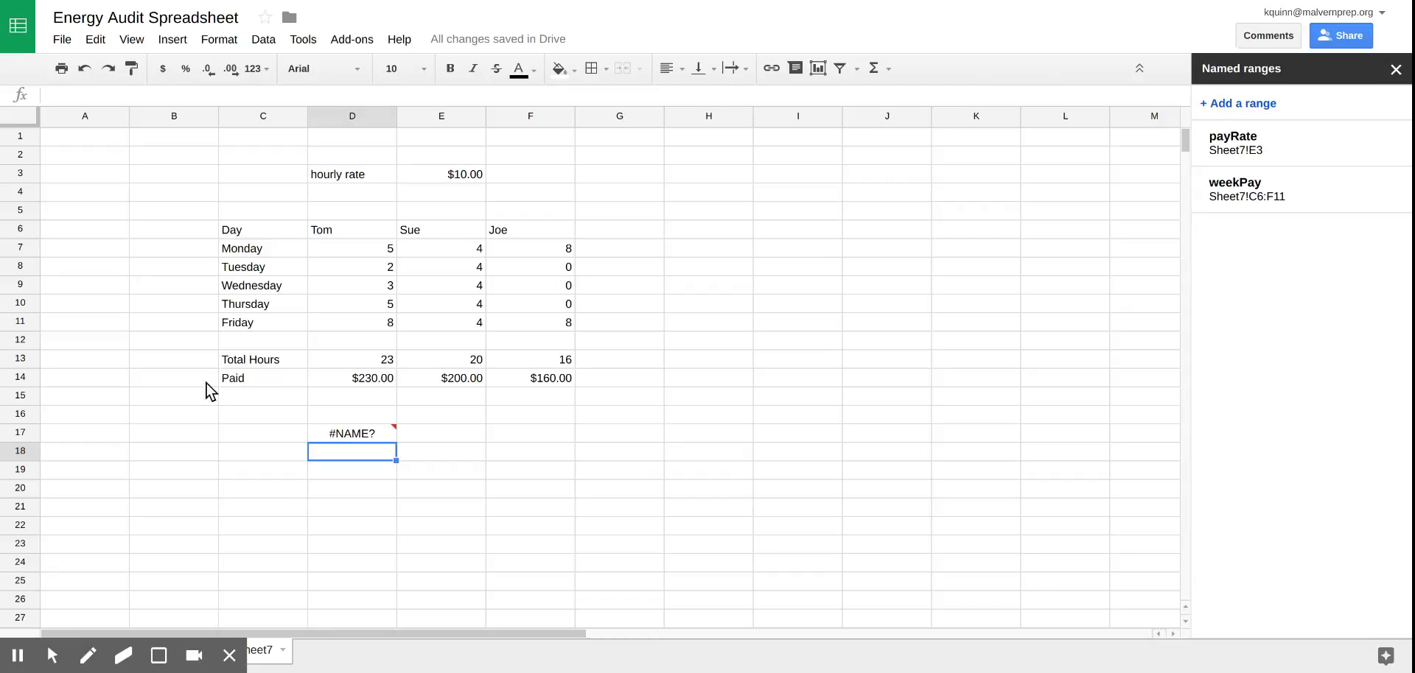
Enter the label dayIndex in D2 above the hourly rate, and the value 3 beside it in E2
click(153, 231)
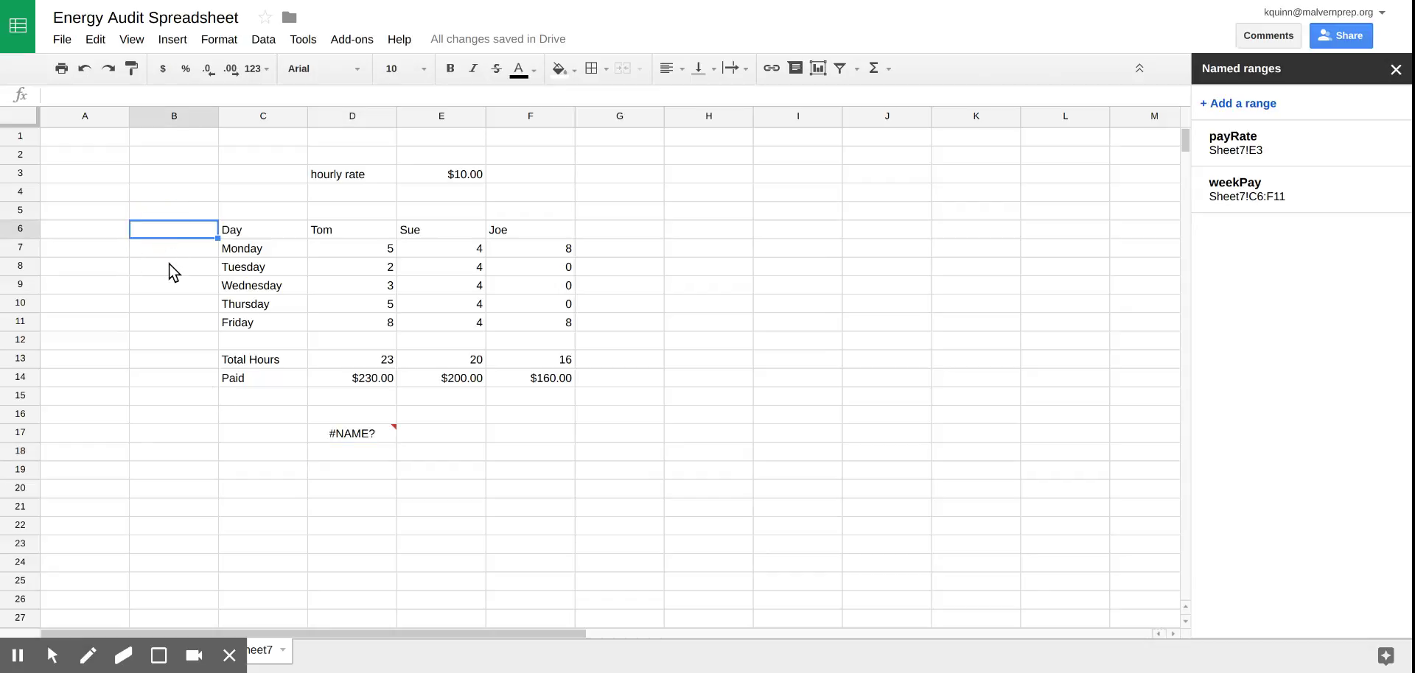
click(154, 256)
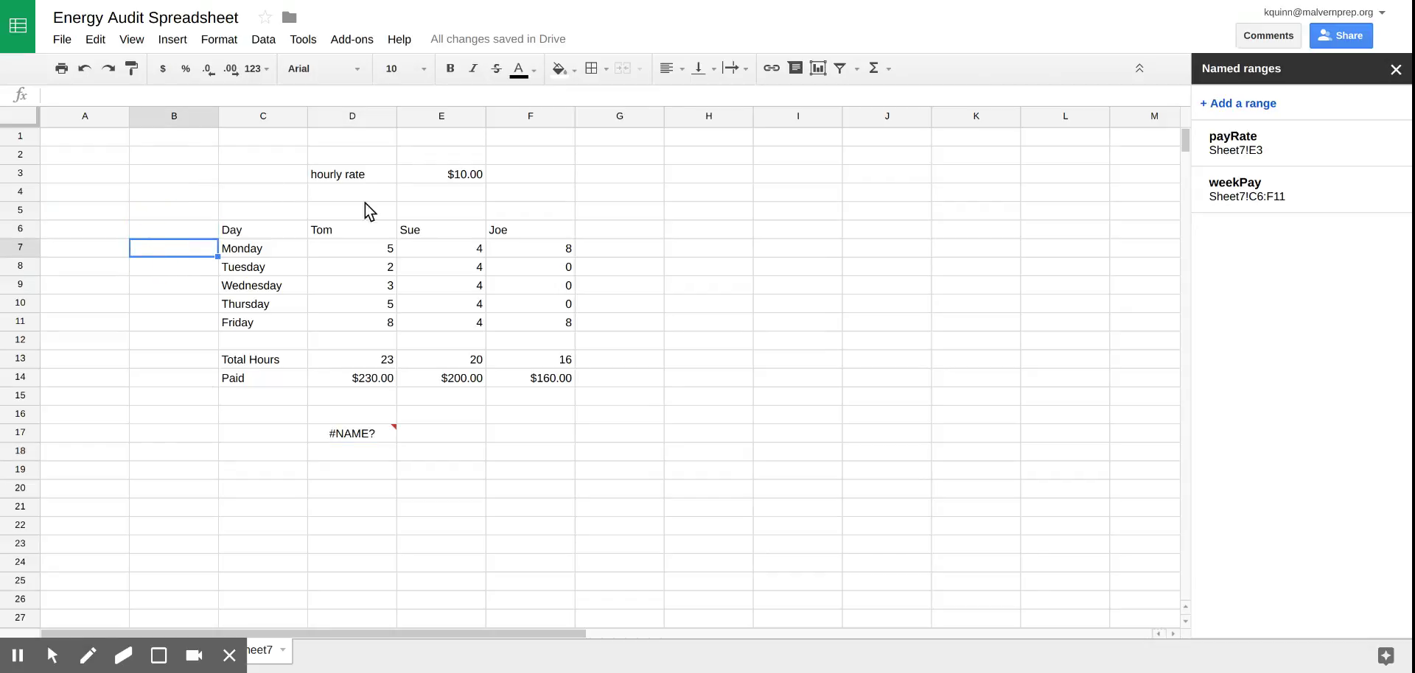
click(343, 156)
text(dayIn)
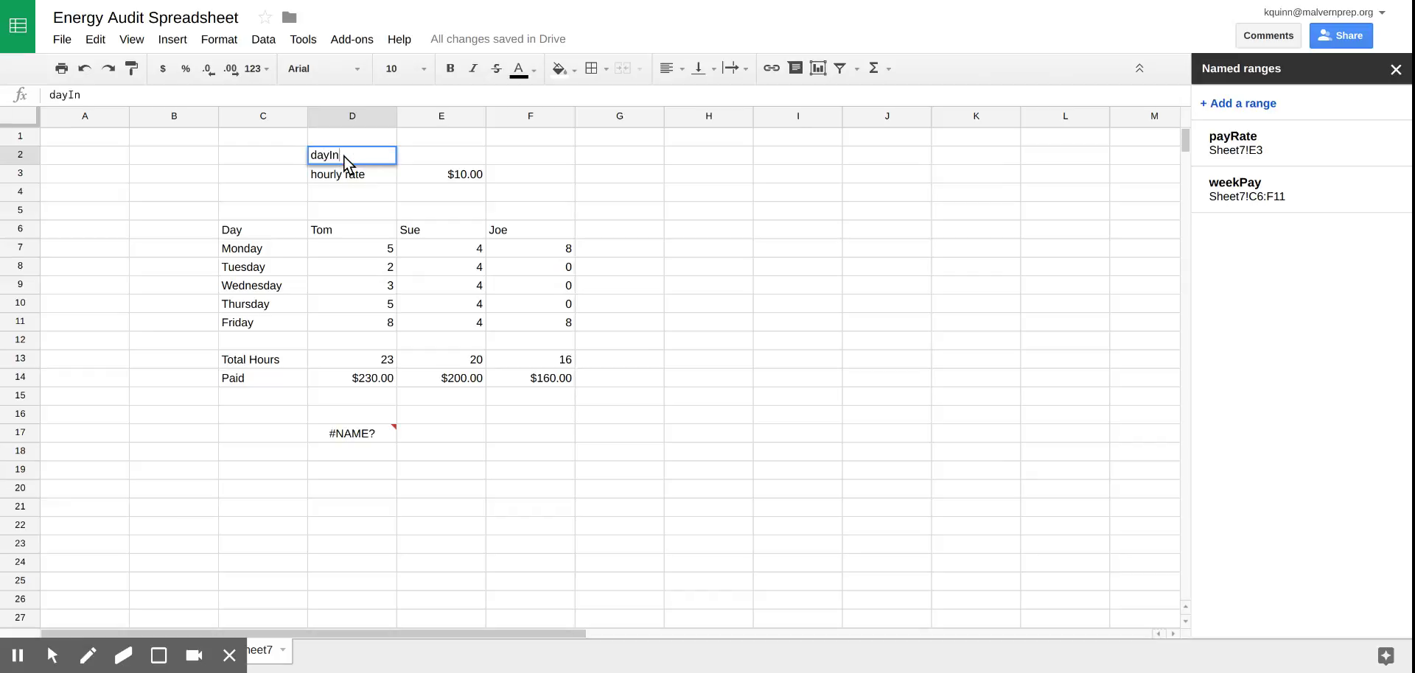
text(dex)
key(Return)
click(344, 156)
key(Right)
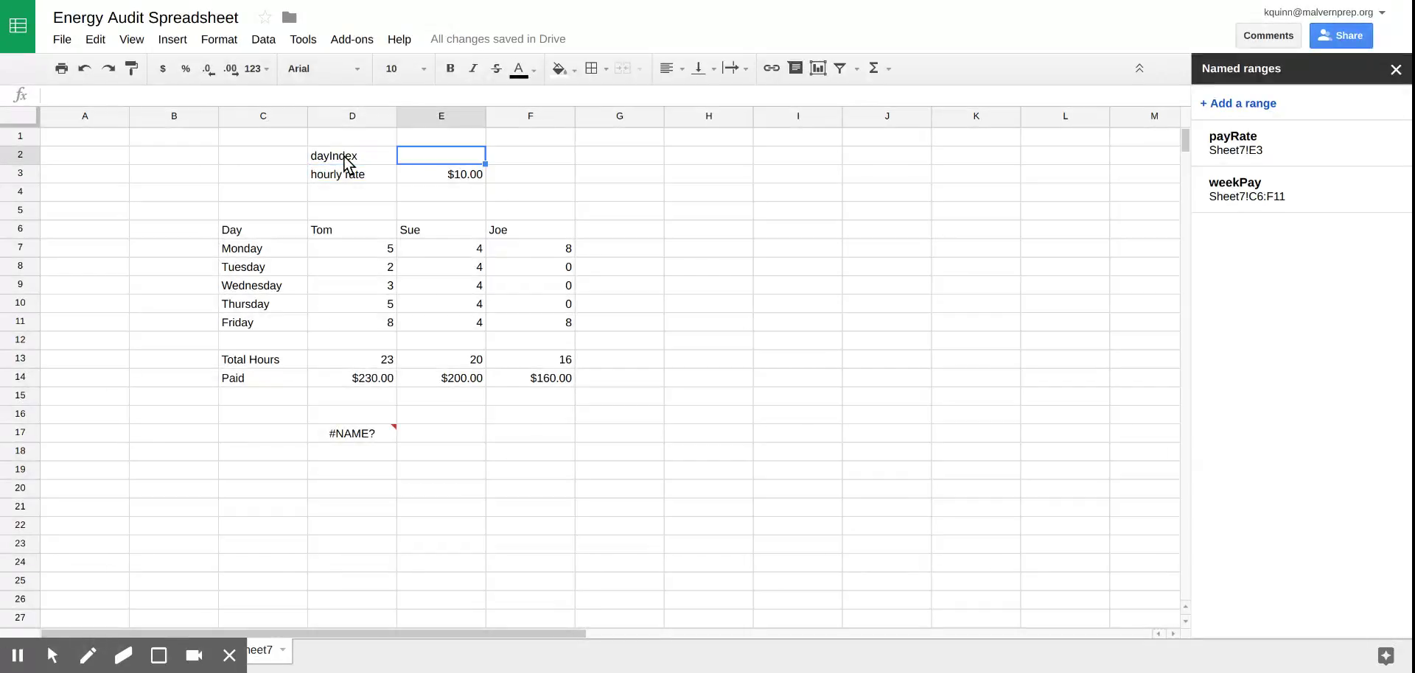
text(3)
key(Return)
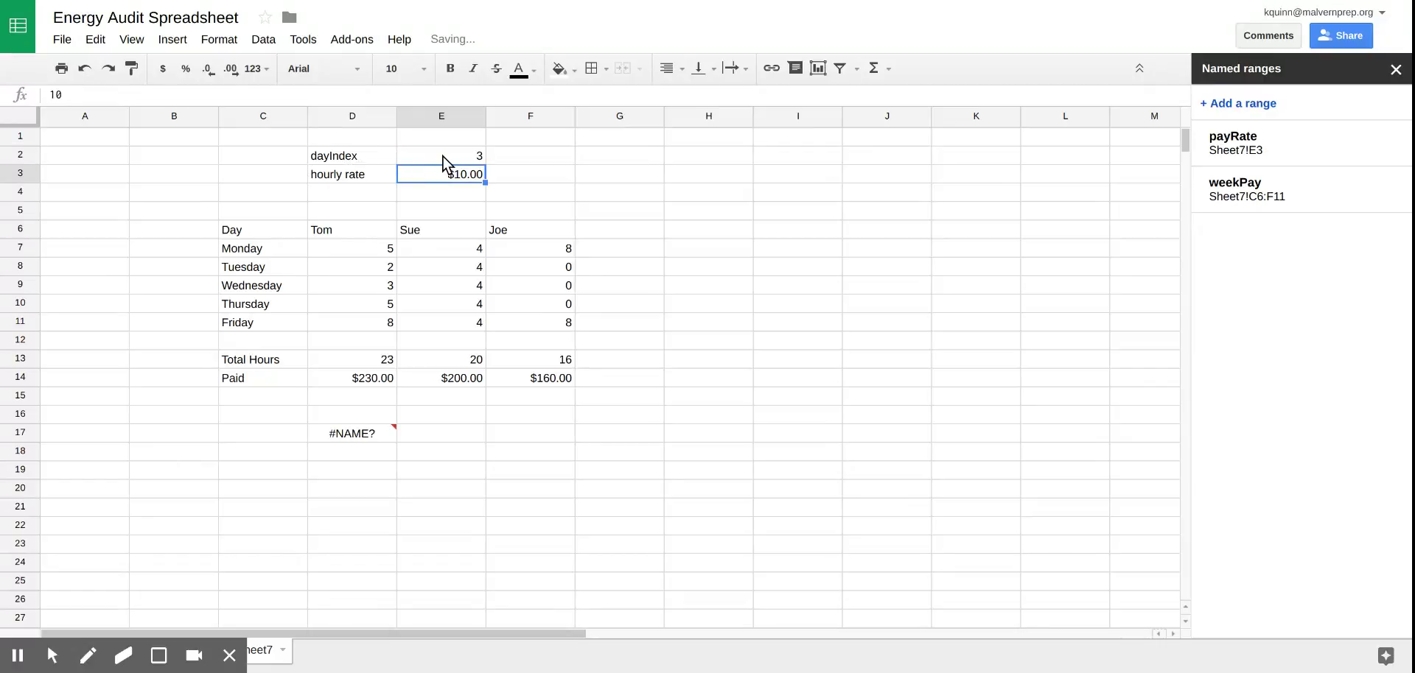
Define cell E2 as the named range dayIndex, and select D17 to check its lookup formula
click(465, 158)
click(1246, 103)
text(dayIndex)
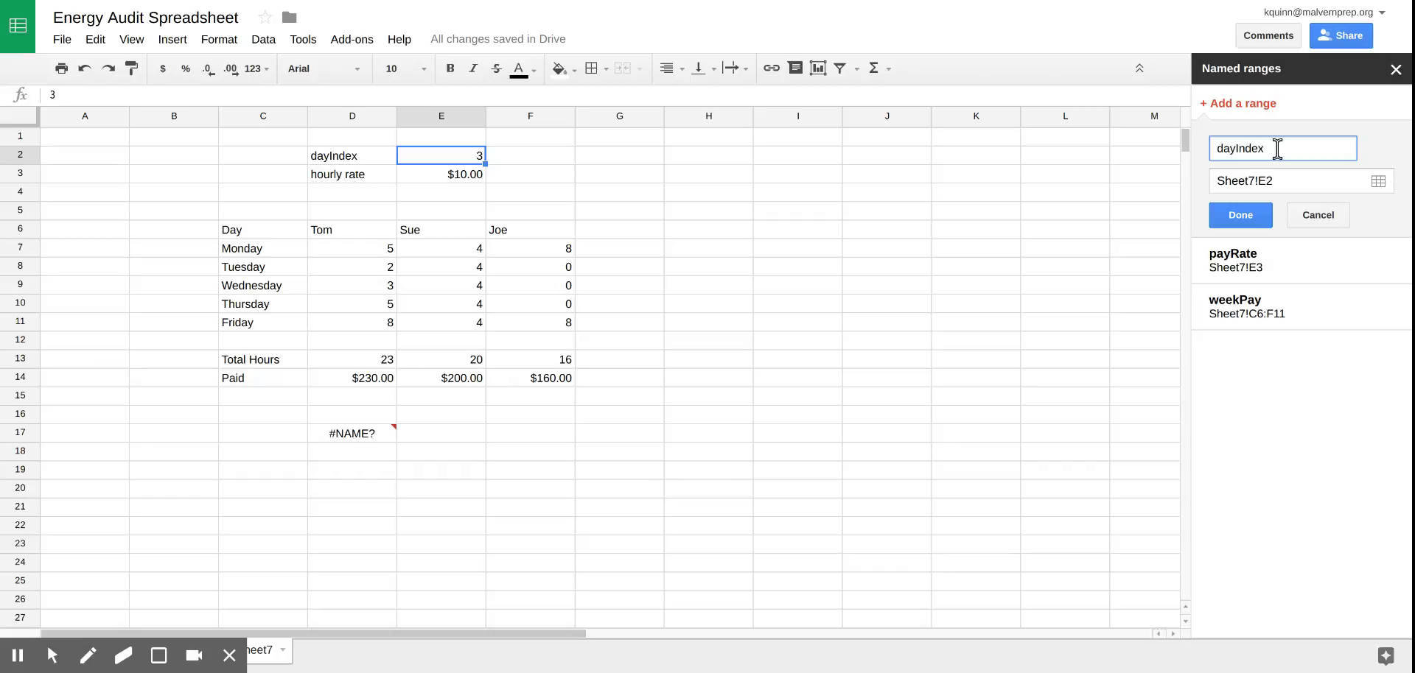
key(Return)
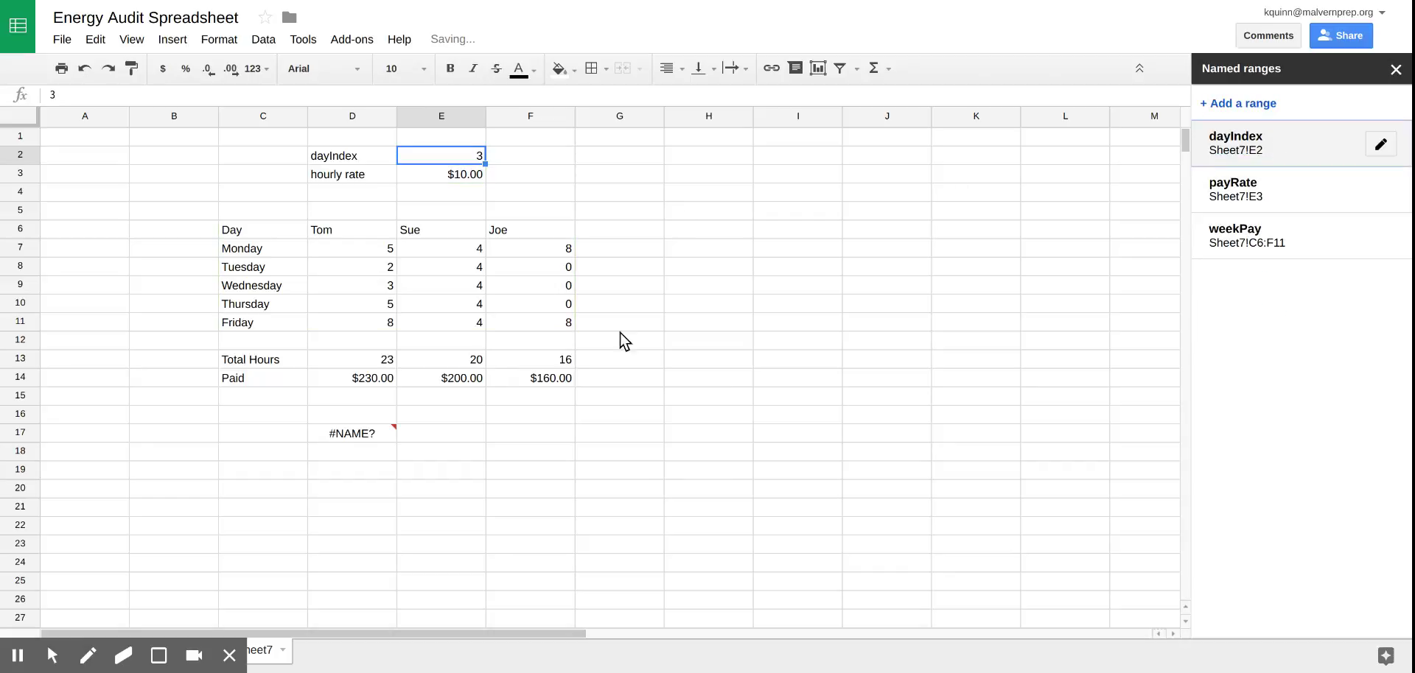
click(374, 437)
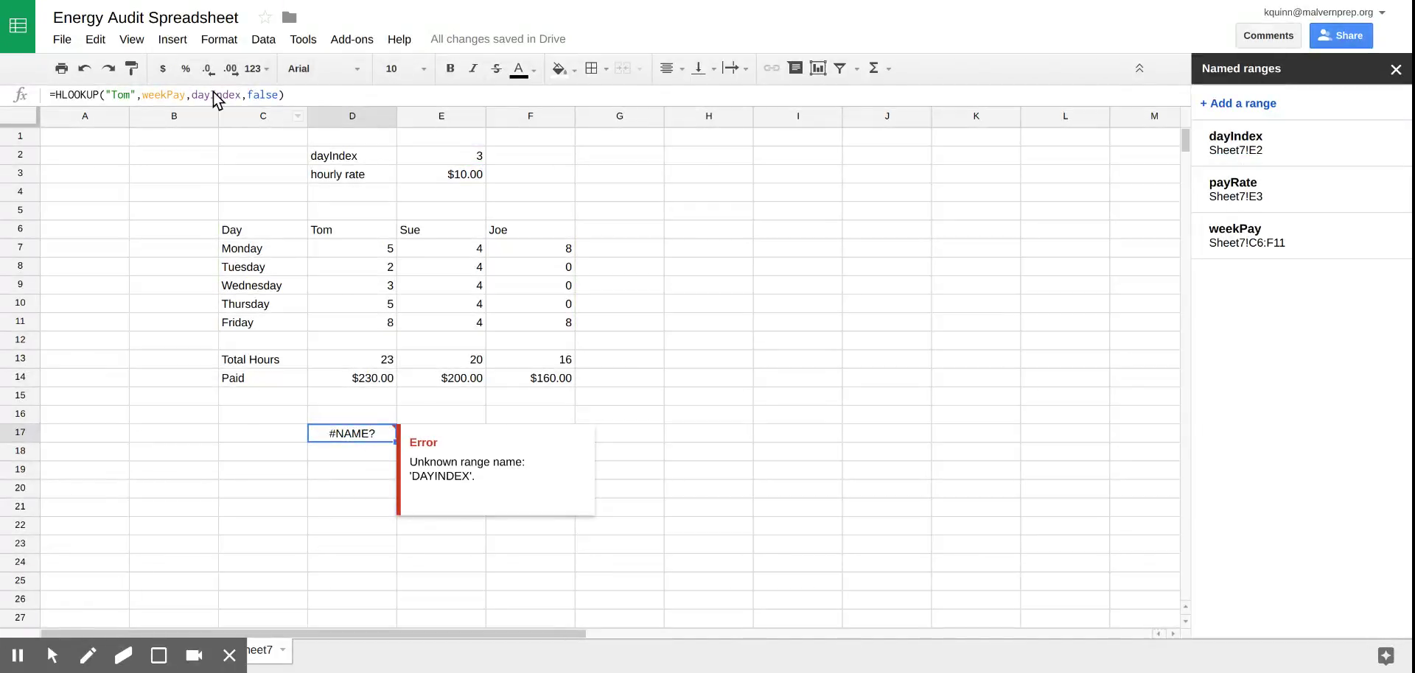
Try to refresh the HLOOKUP formula in D17 by reopening and re-entering it unchanged
key(Return)
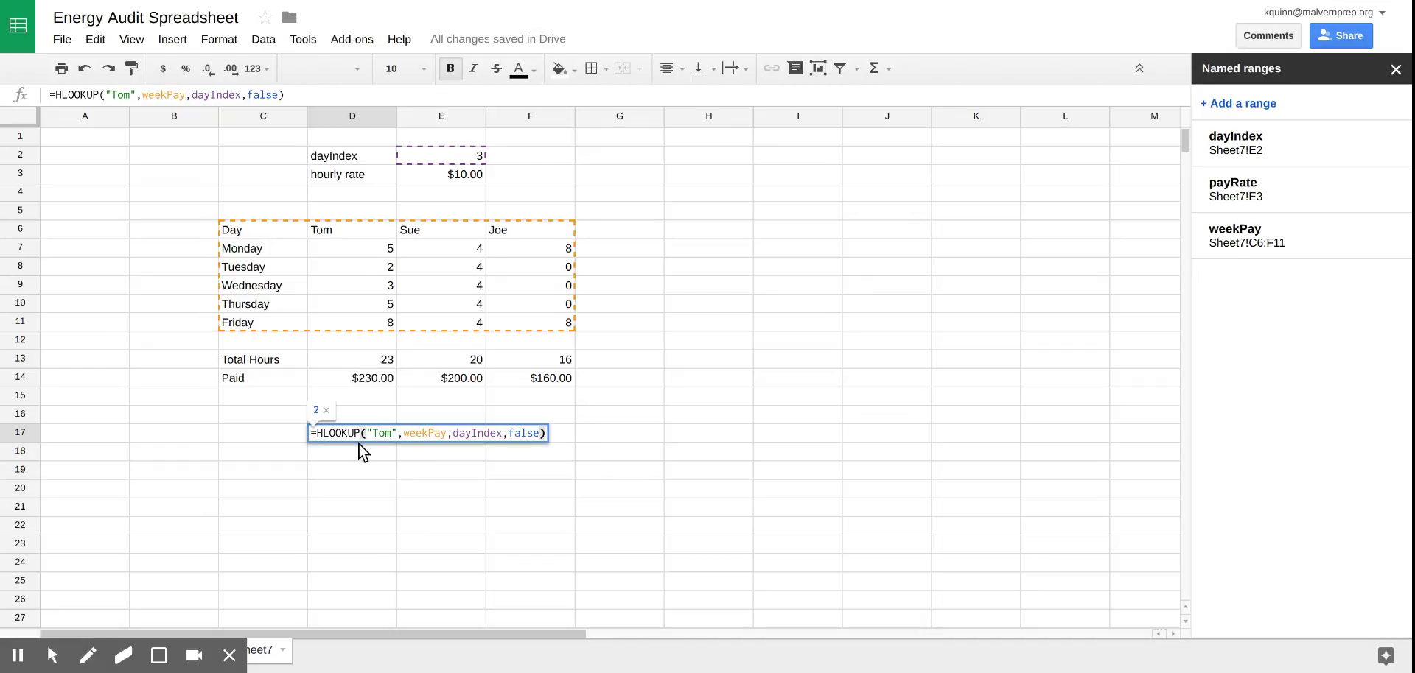
key(Return)
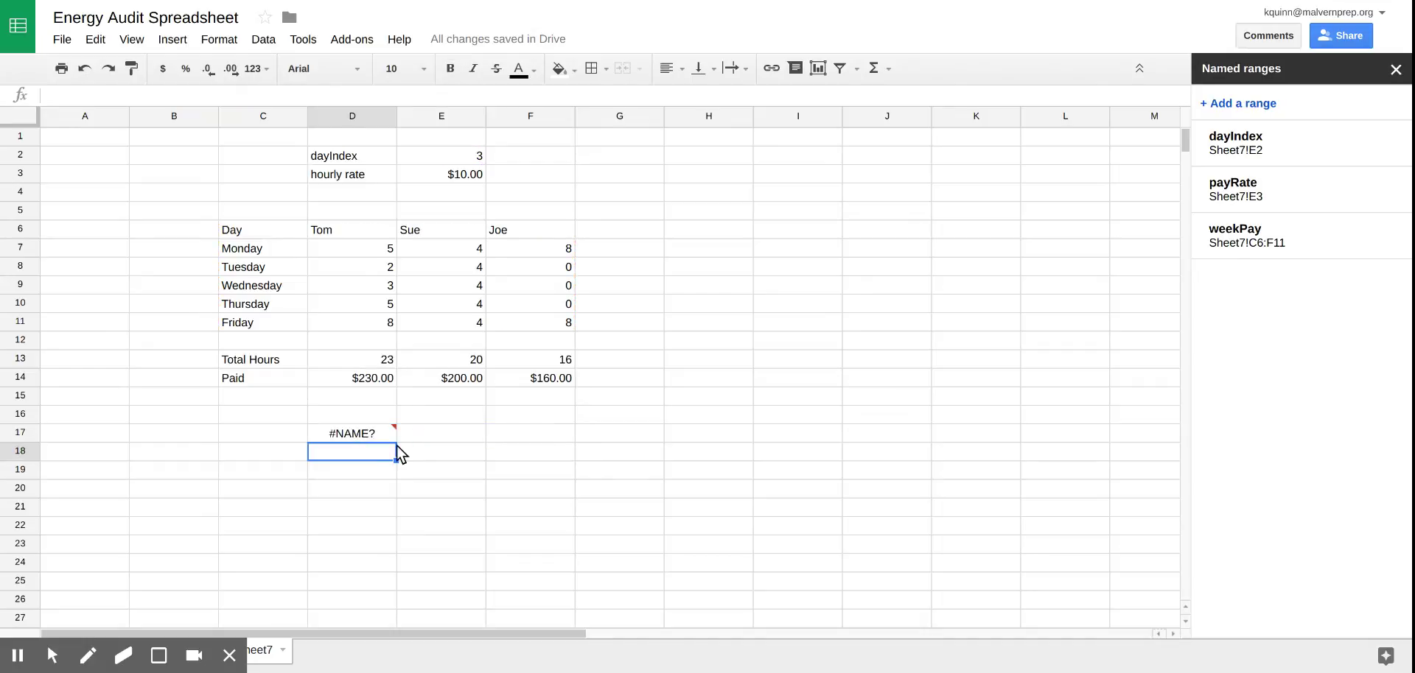
double_click(371, 434)
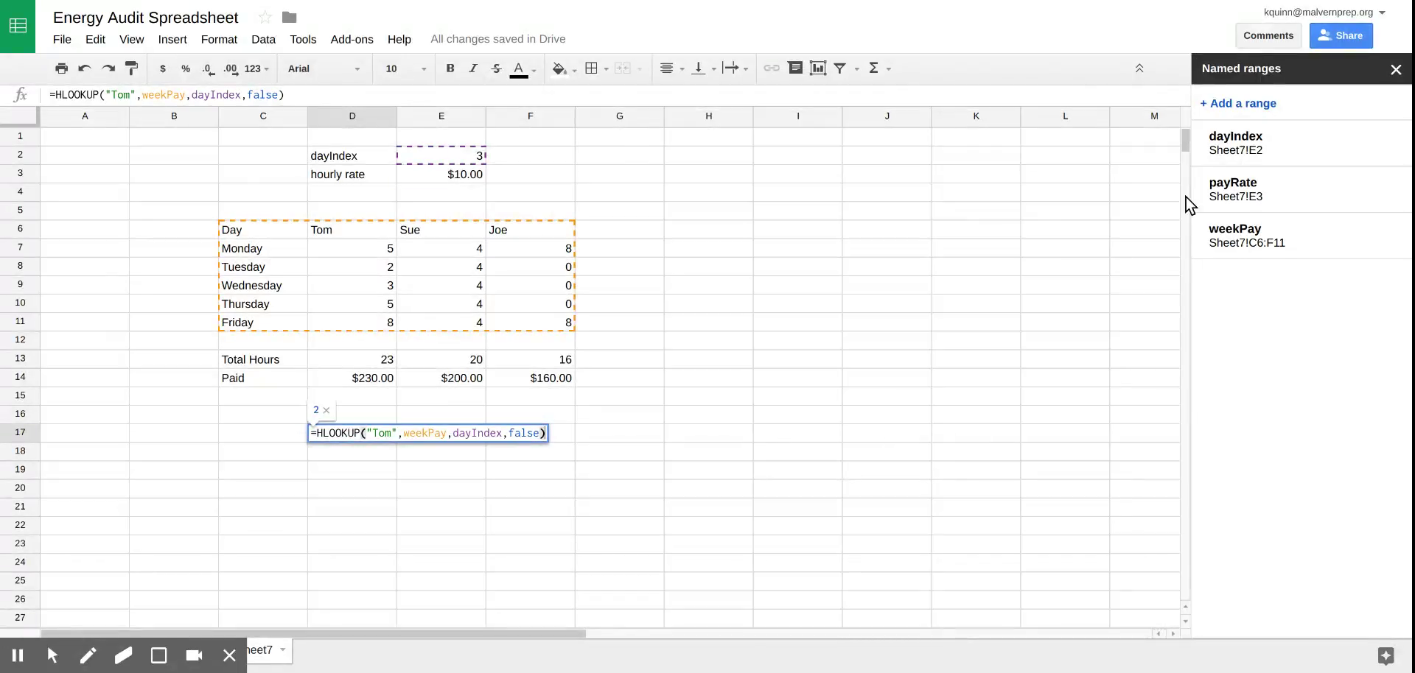
click(473, 479)
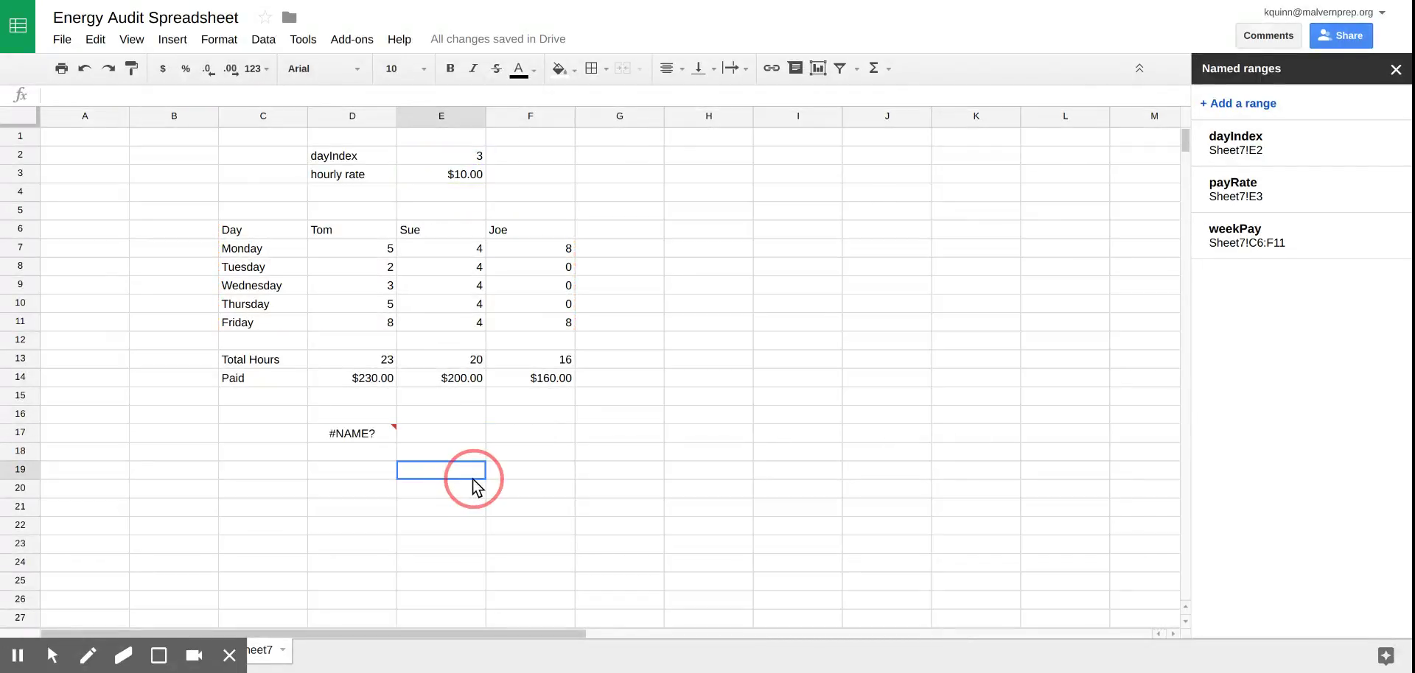
click(378, 431)
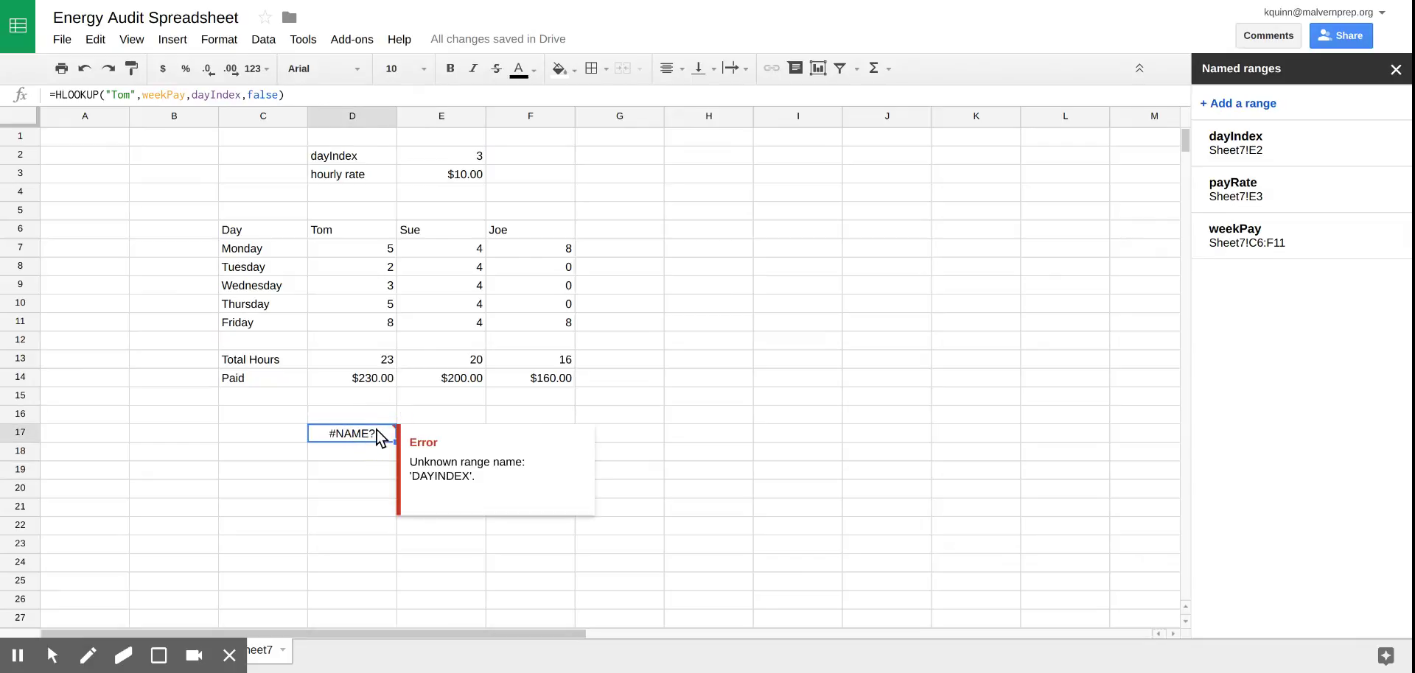
double_click(377, 430)
click(503, 433)
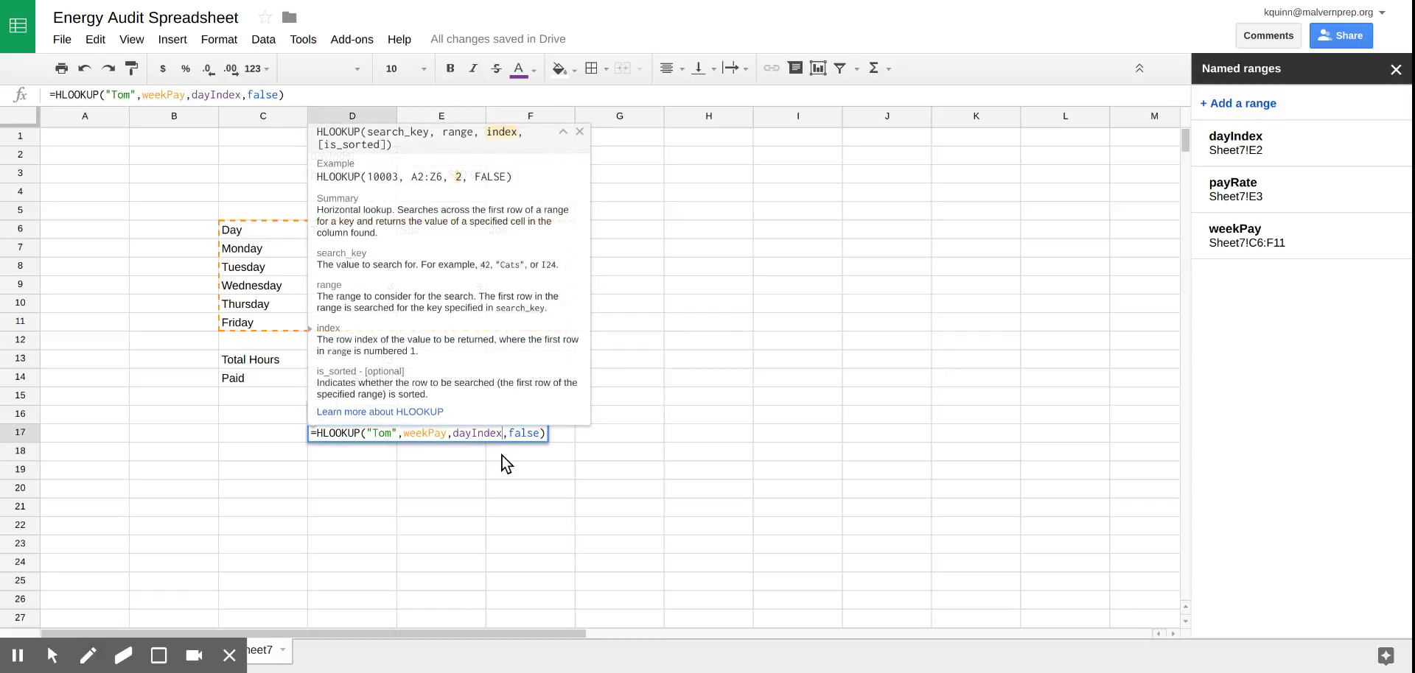
key(Return)
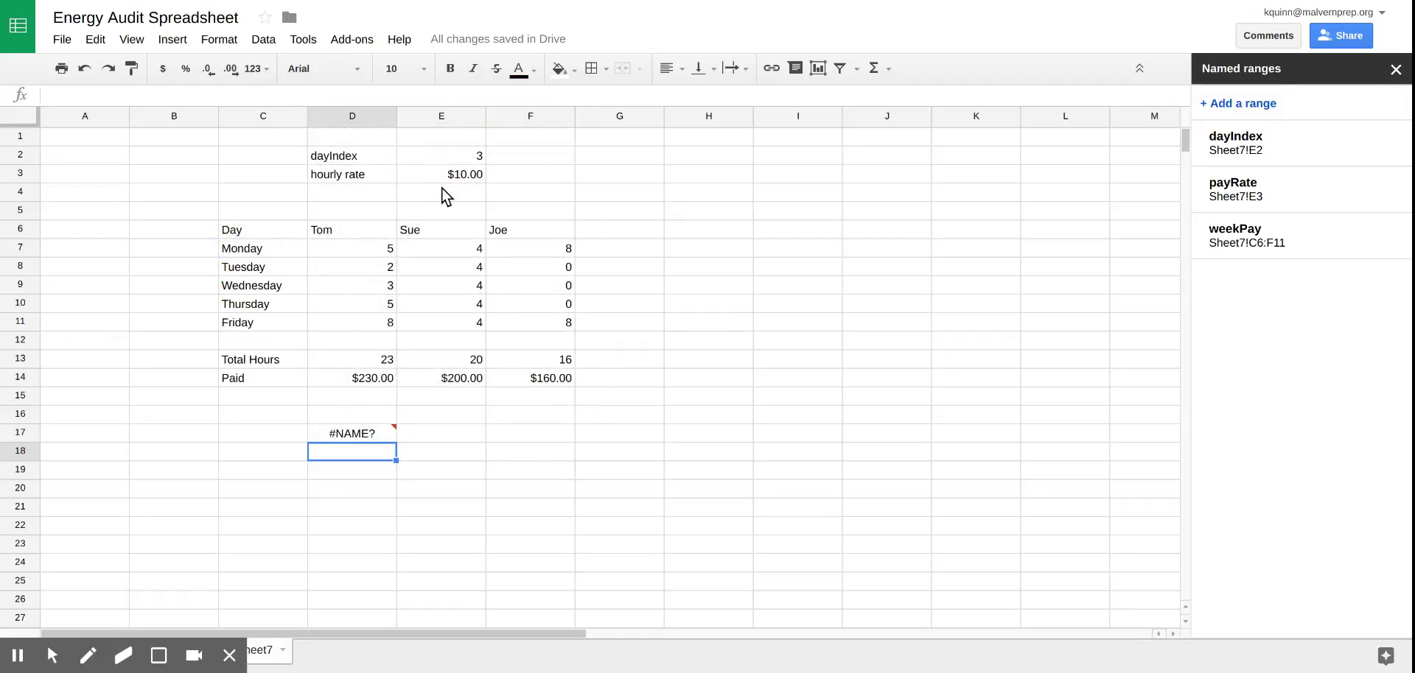
Check the definition of the named range dayIndex for cell E2 and save it again unchanged
click(442, 159)
click(1257, 151)
click(1380, 144)
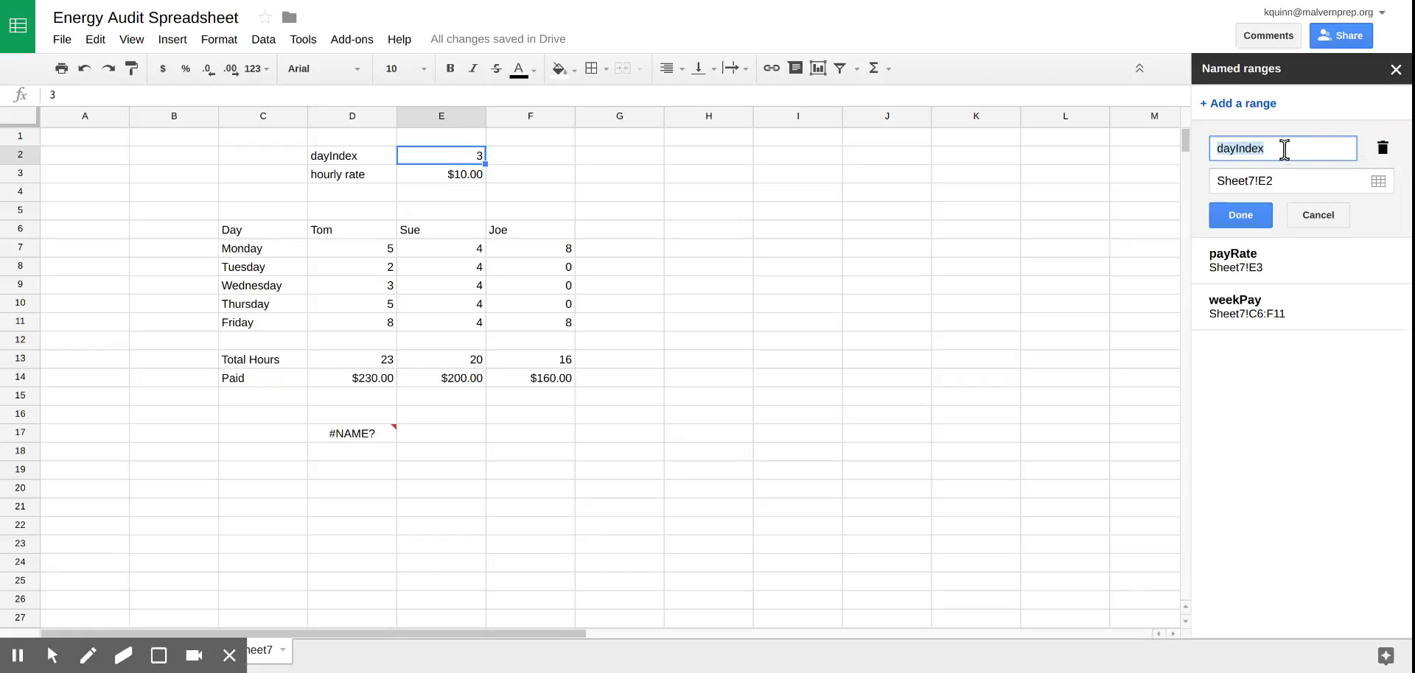
click(1252, 214)
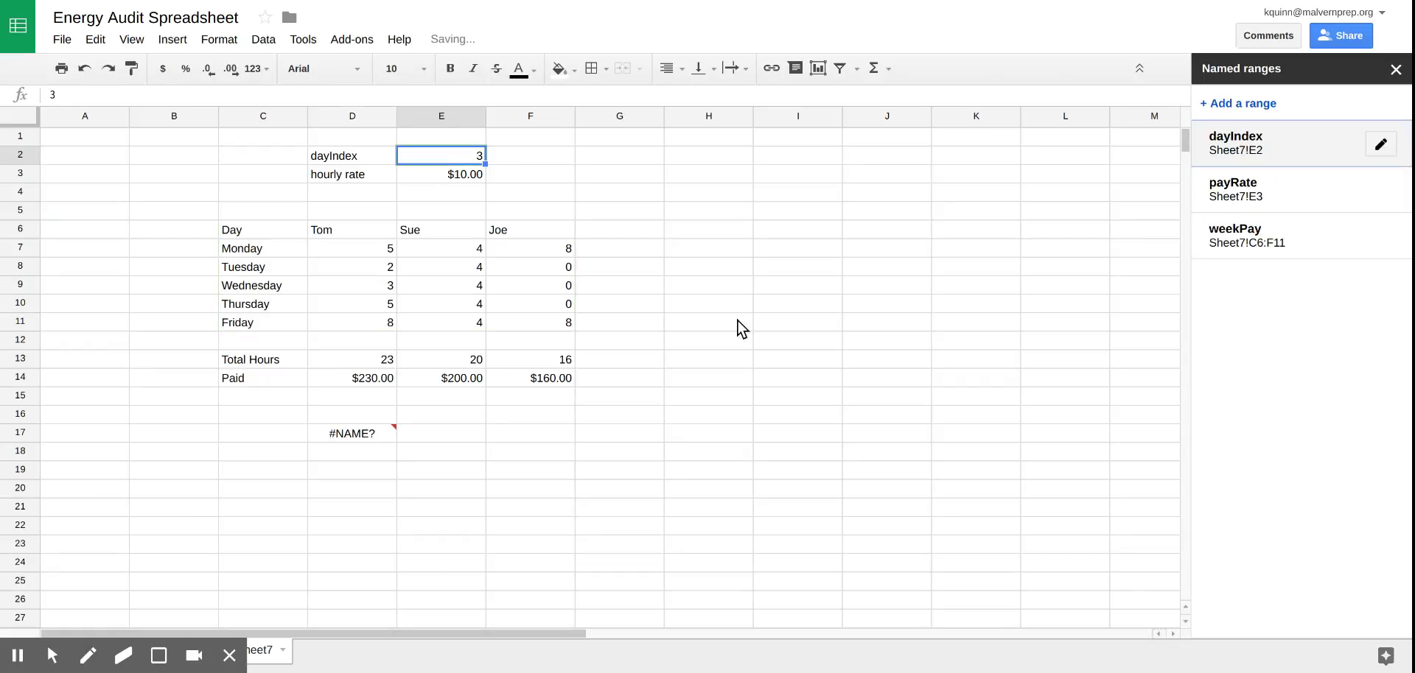
Cut the whole HLOOKUP formula out of D17, leave the cell empty, and paste the formula back into D17
click(368, 434)
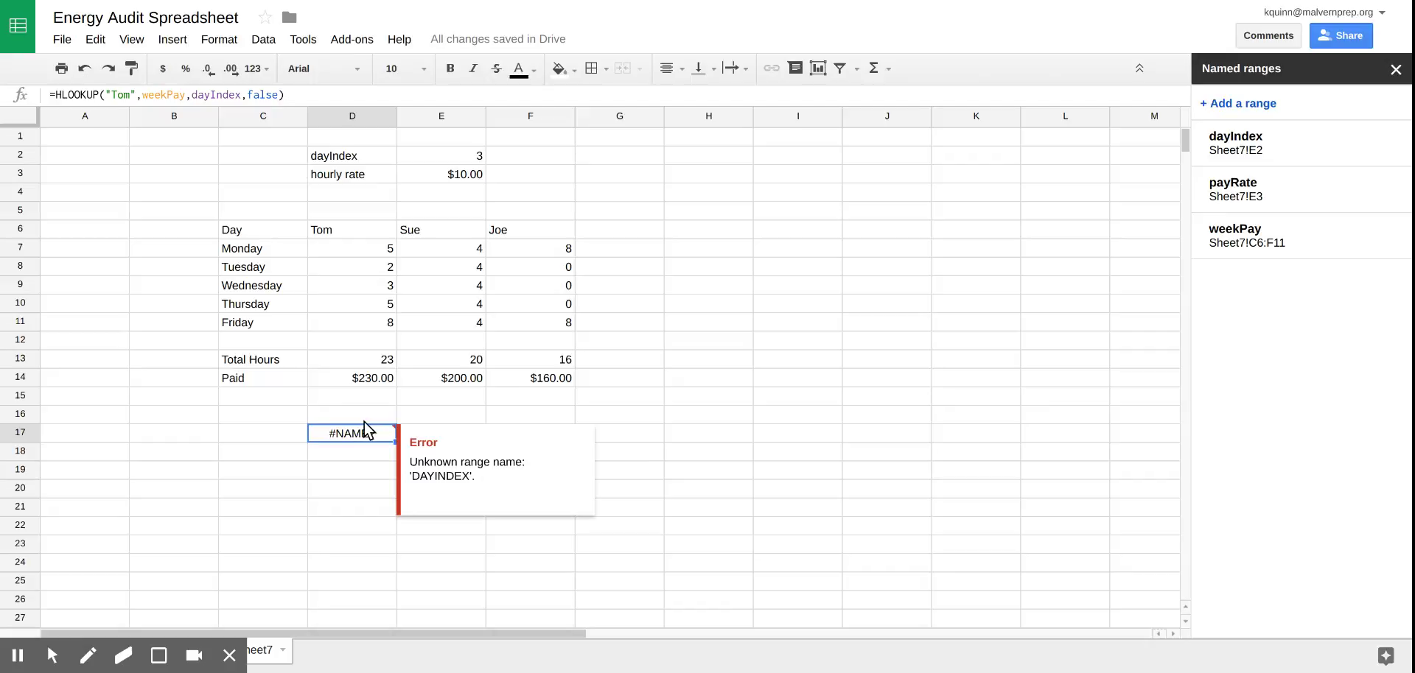
drag(284, 95, 52, 109)
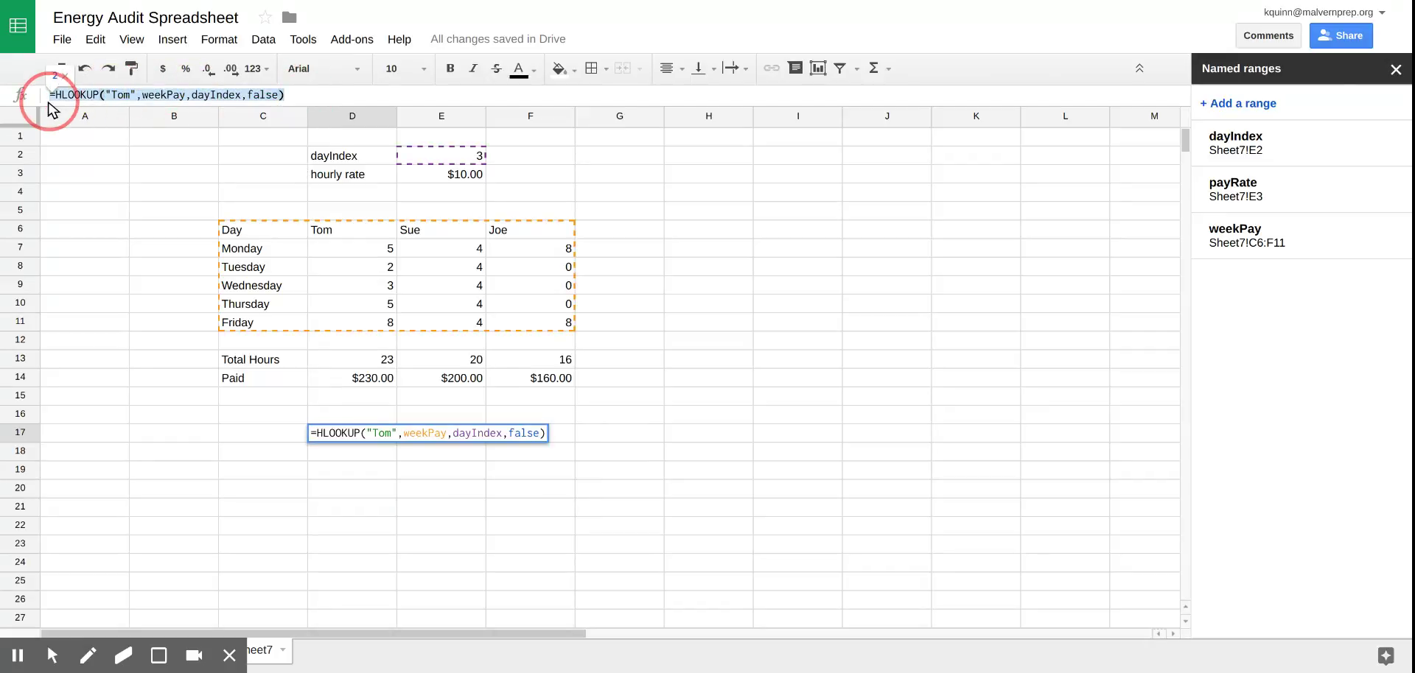
key(ctrl+x)
key(Return)
key(Up)
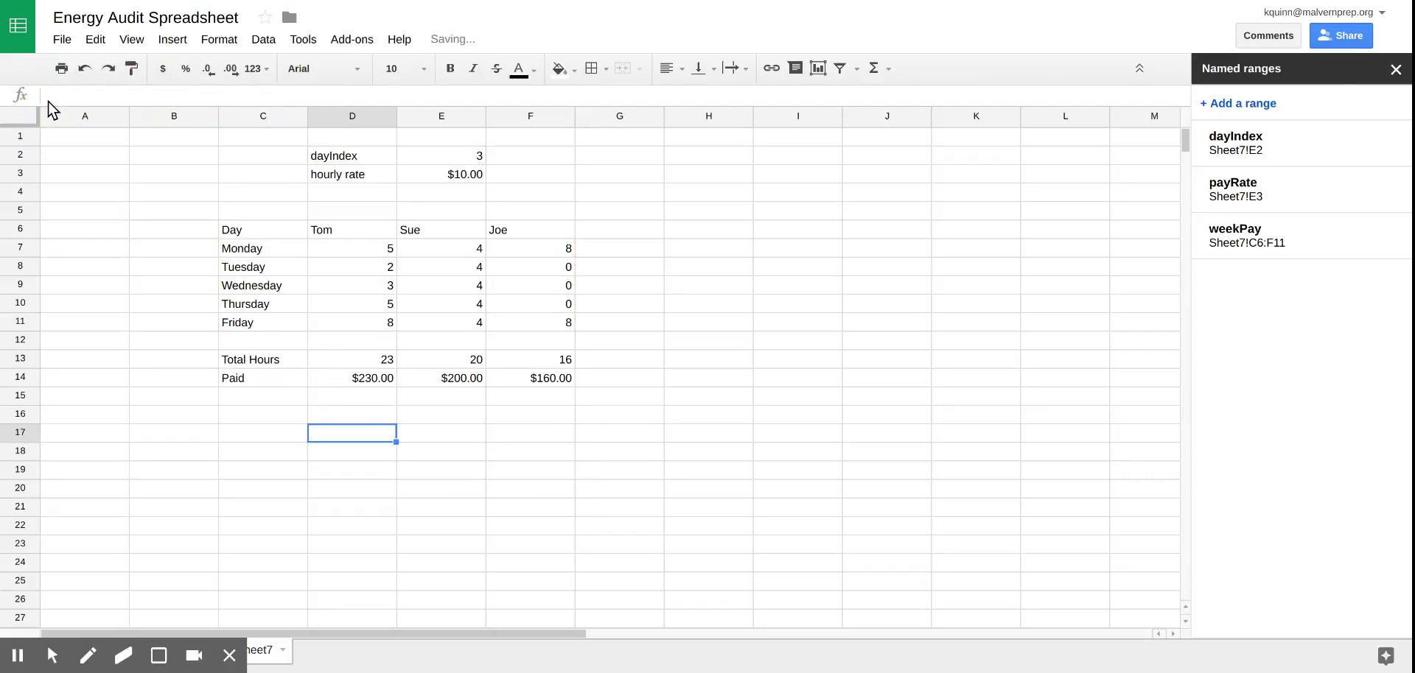
key(ctrl+v)
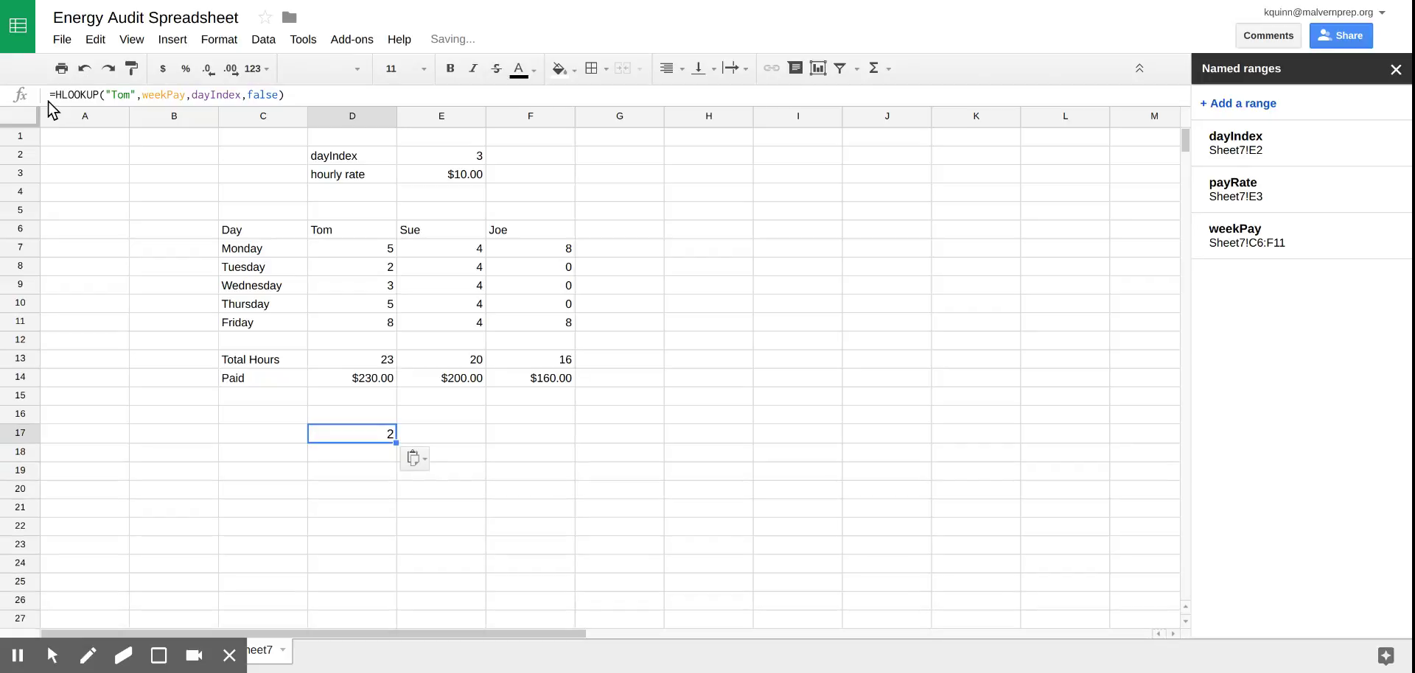
key(Return)
key(Return)
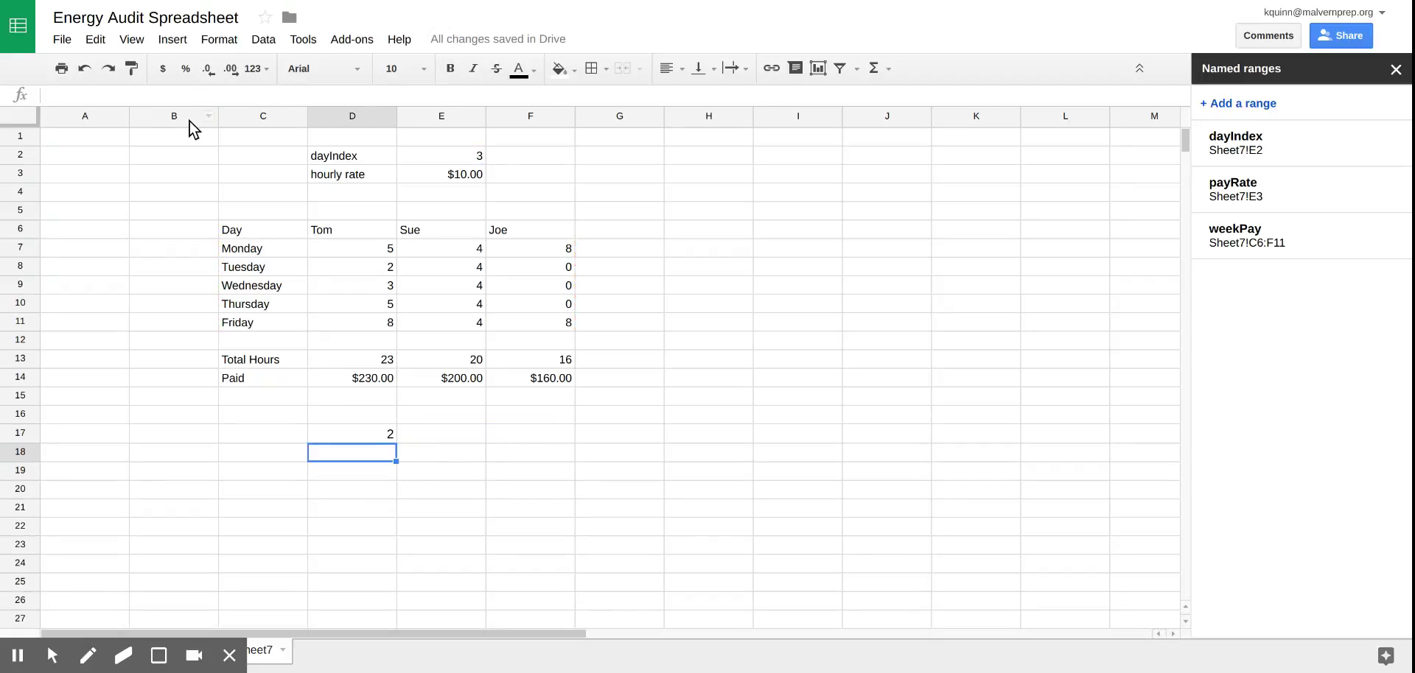
click(391, 436)
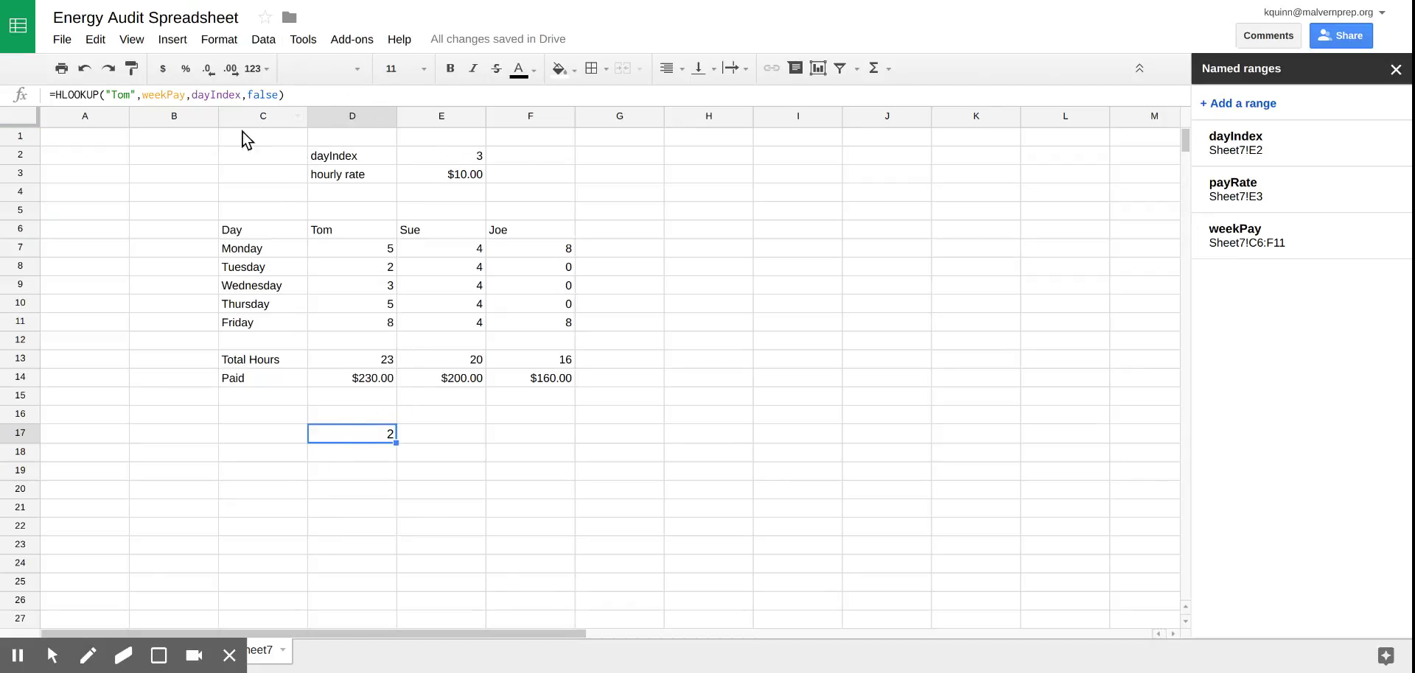
Set the dayIndex value in E2 to 4 and the hourly rate in E3 to 5
click(477, 157)
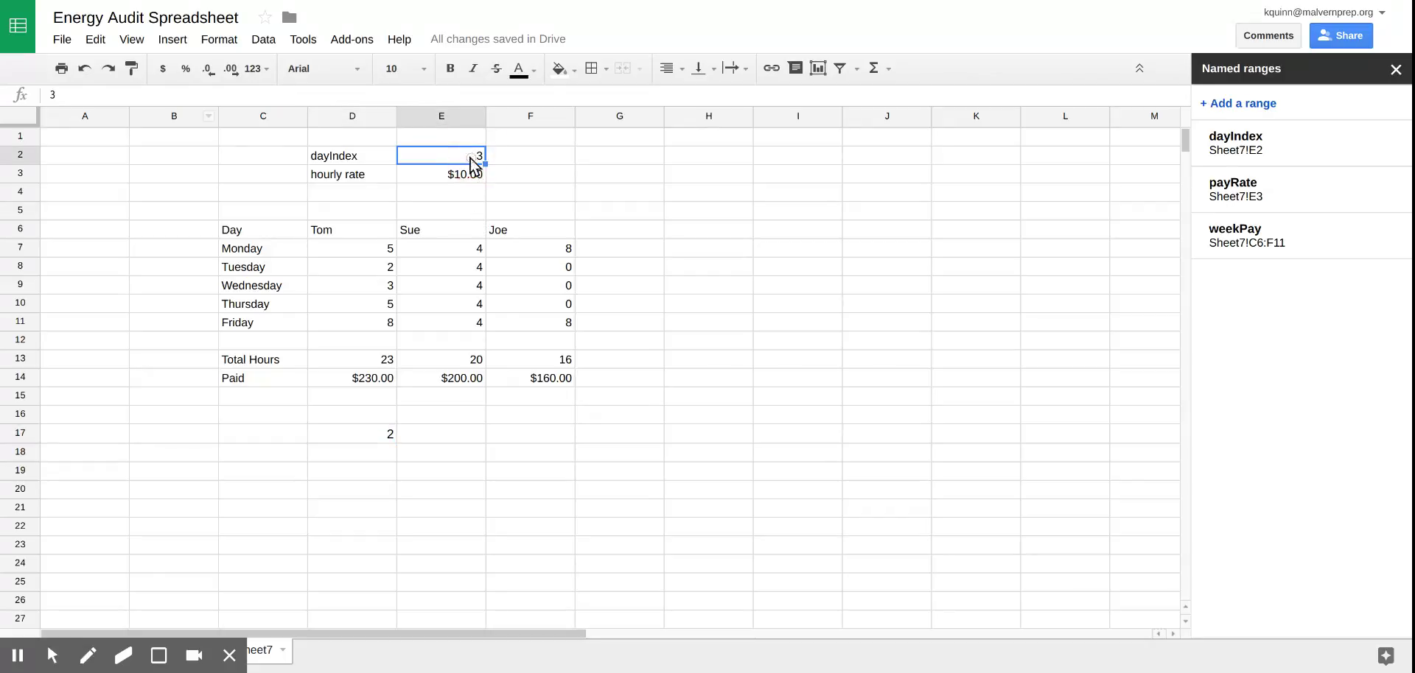
text(4)
key(Return)
text(5)
key(Return)
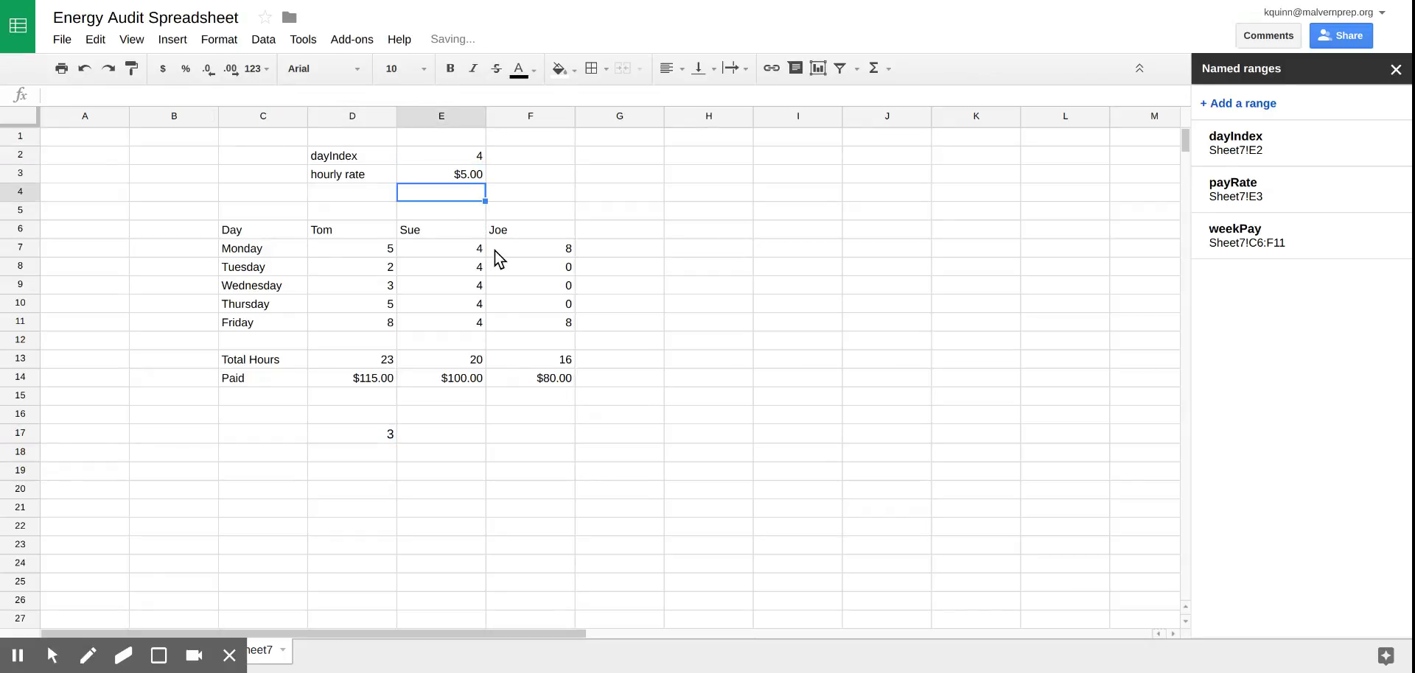
Test D17's lookup by setting the dayIndex value in E2 to 1, 2 and 3 in turn
key(Up)
key(Up)
text(1)
key(Return)
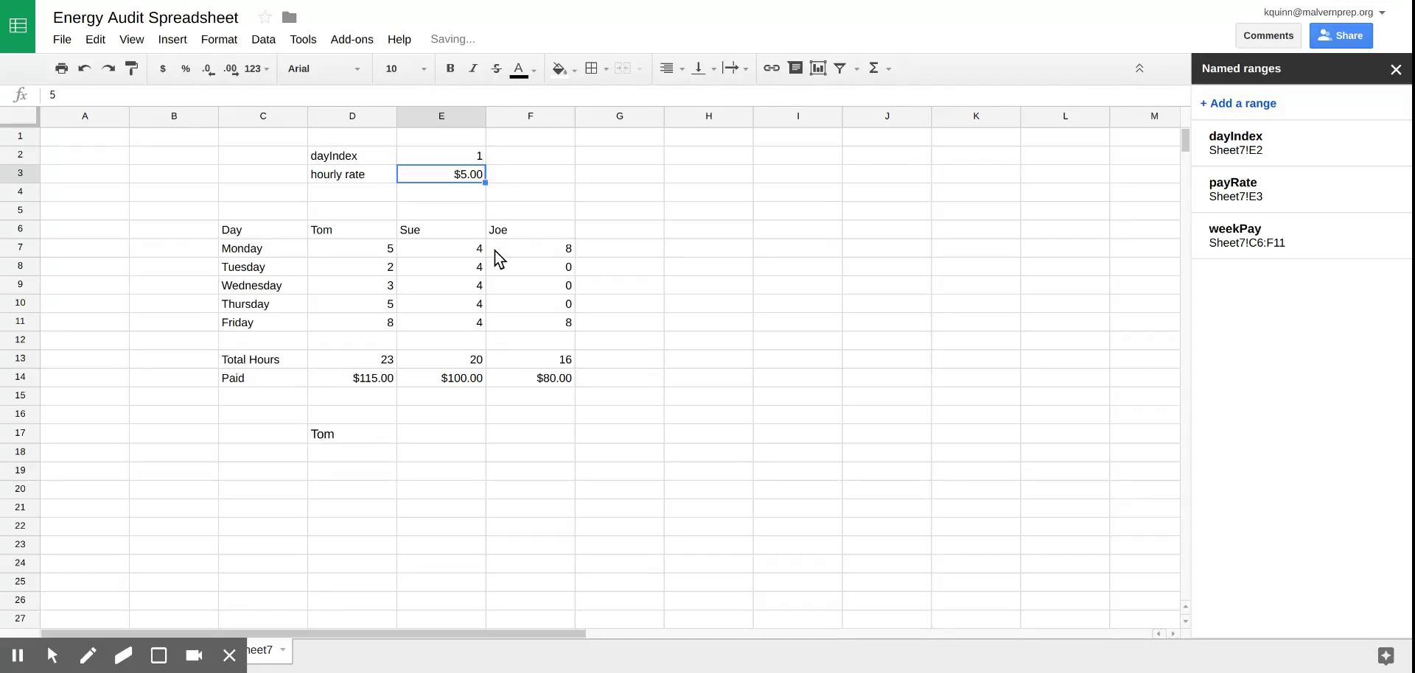
key(Up)
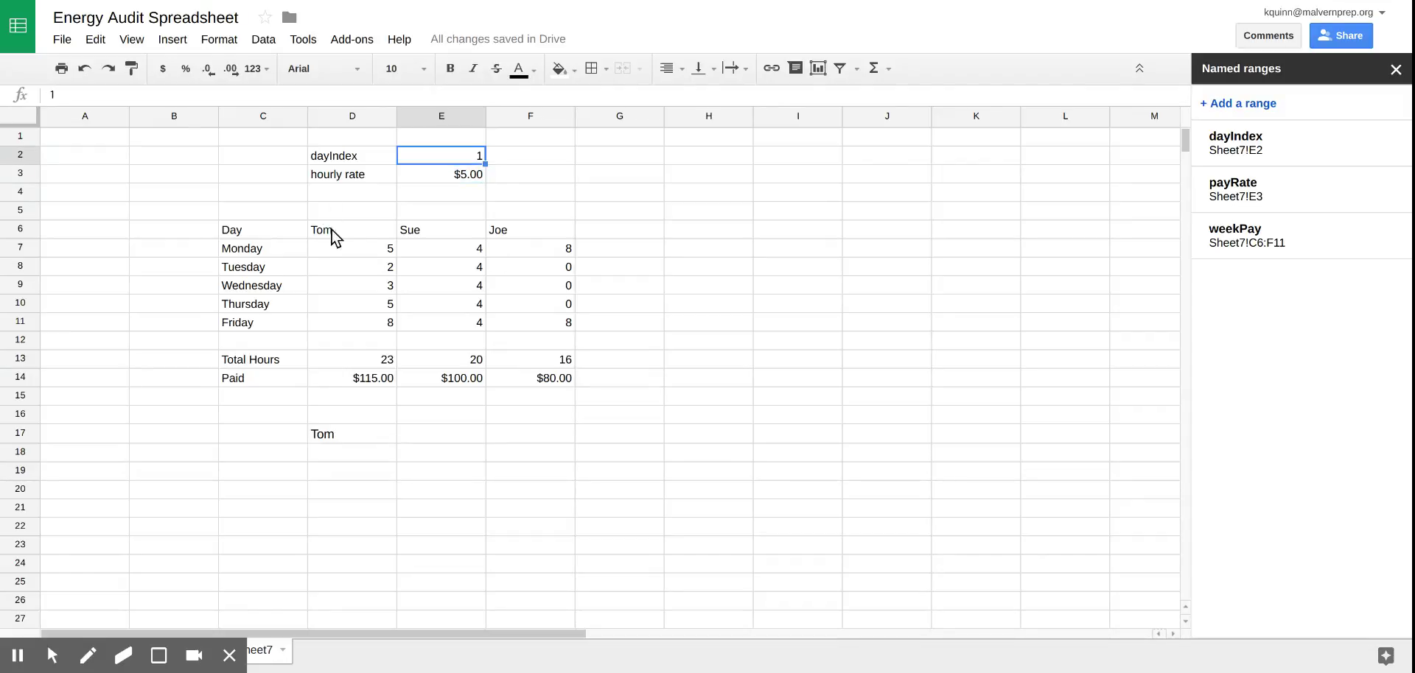
text(2)
key(Return)
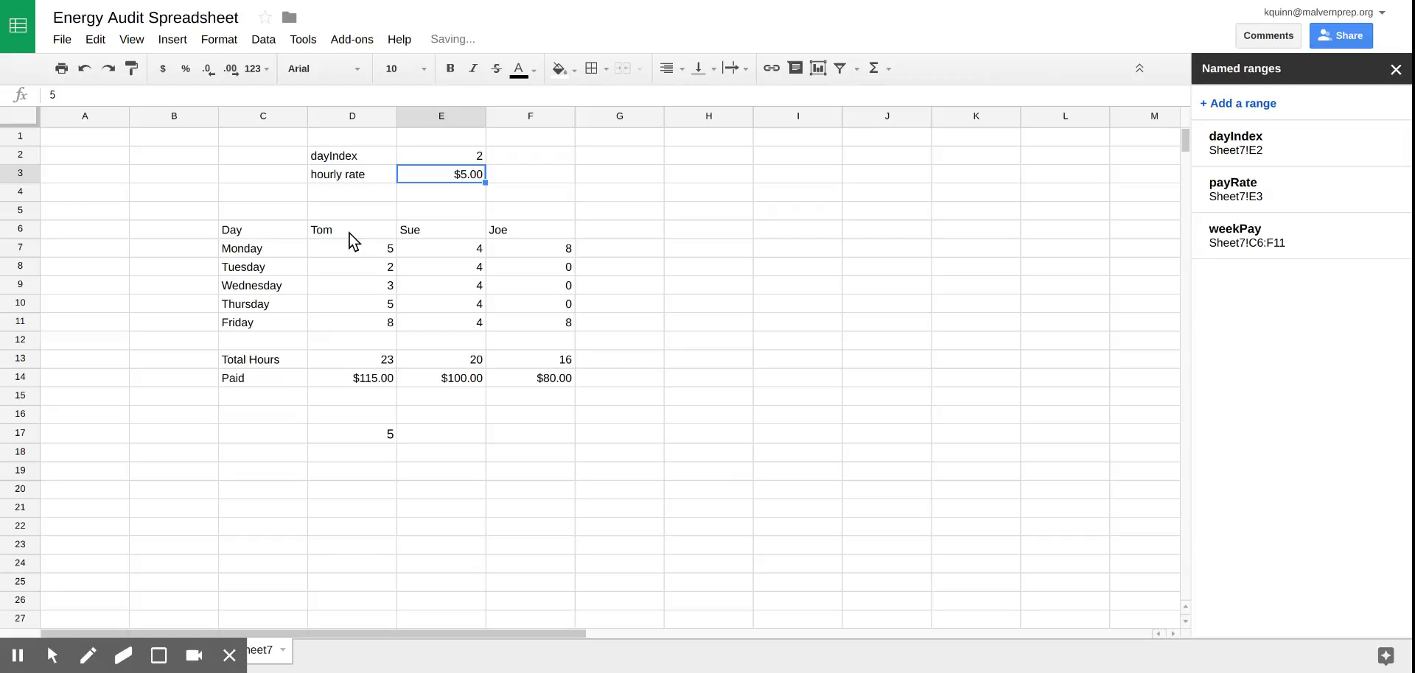
key(Up)
text(3)
key(Return)
key(Up)
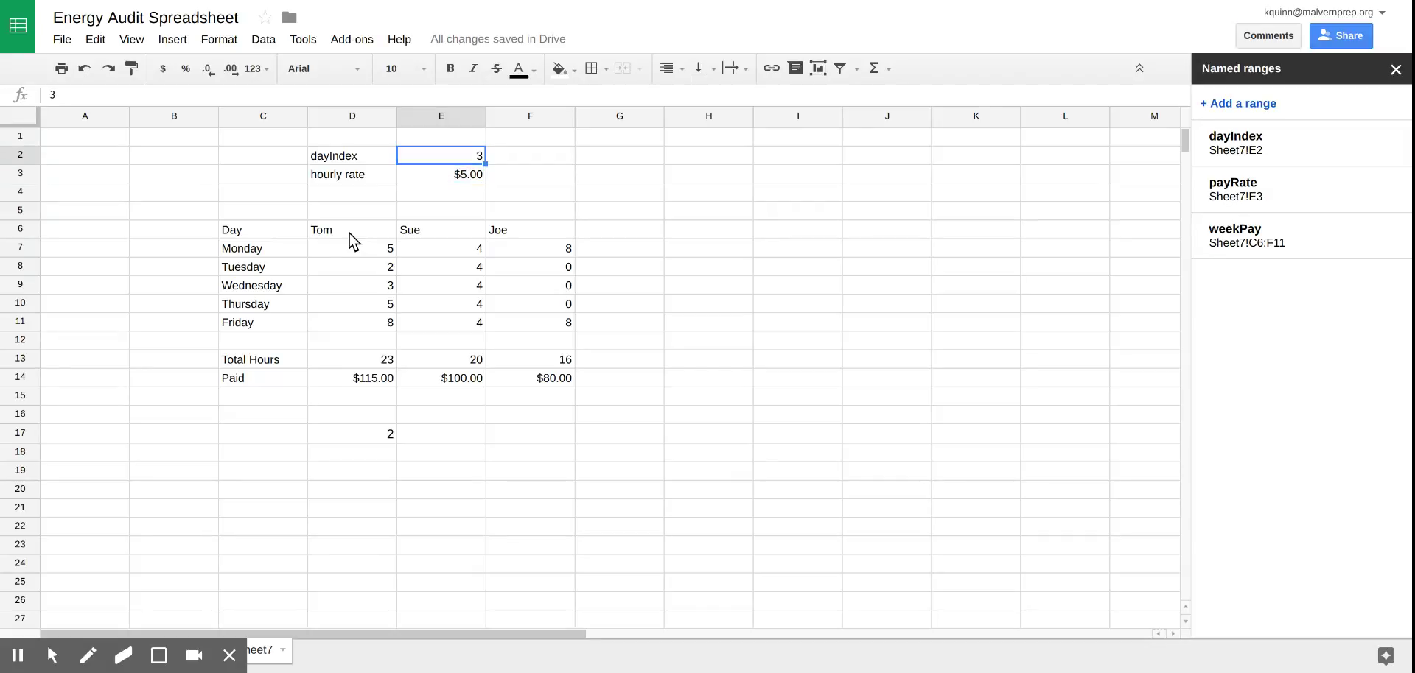
Replace the quoted search key in D17's HLOOKUP formula with a reference to header cell D6
click(381, 439)
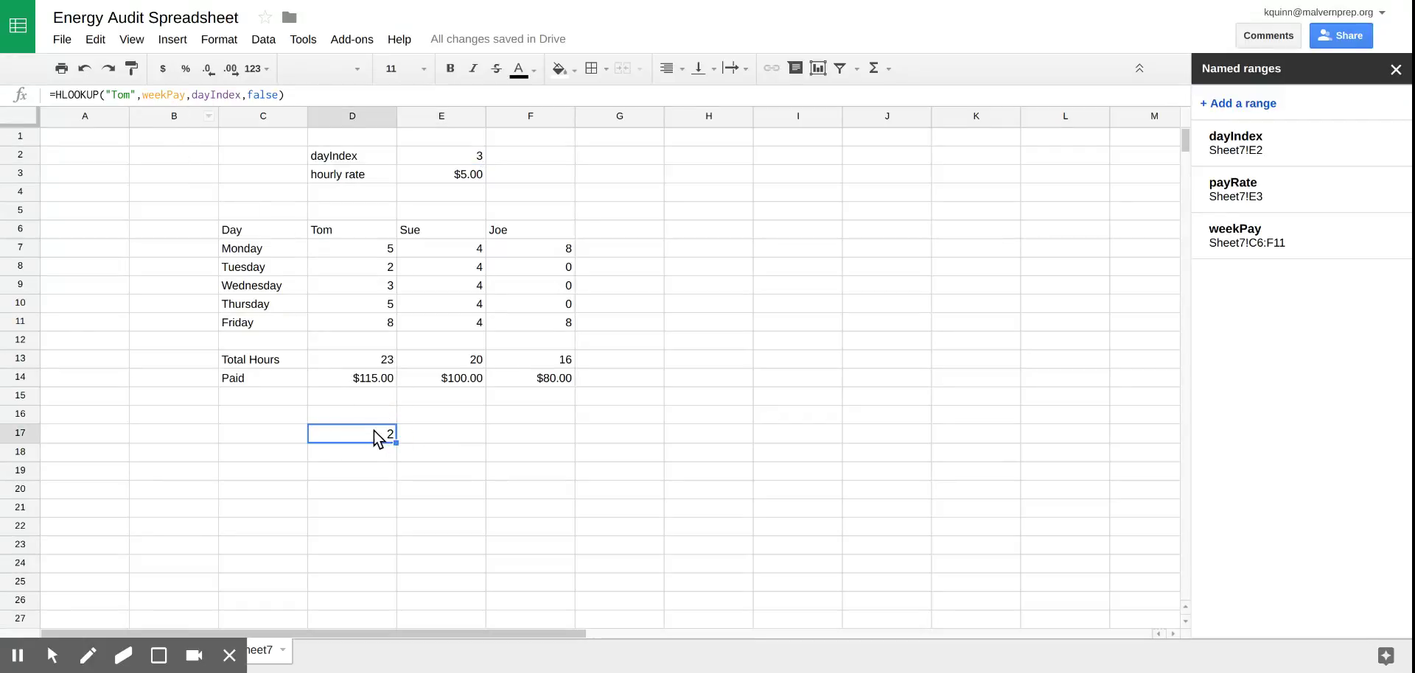
drag(135, 97, 111, 86)
double_click(112, 95)
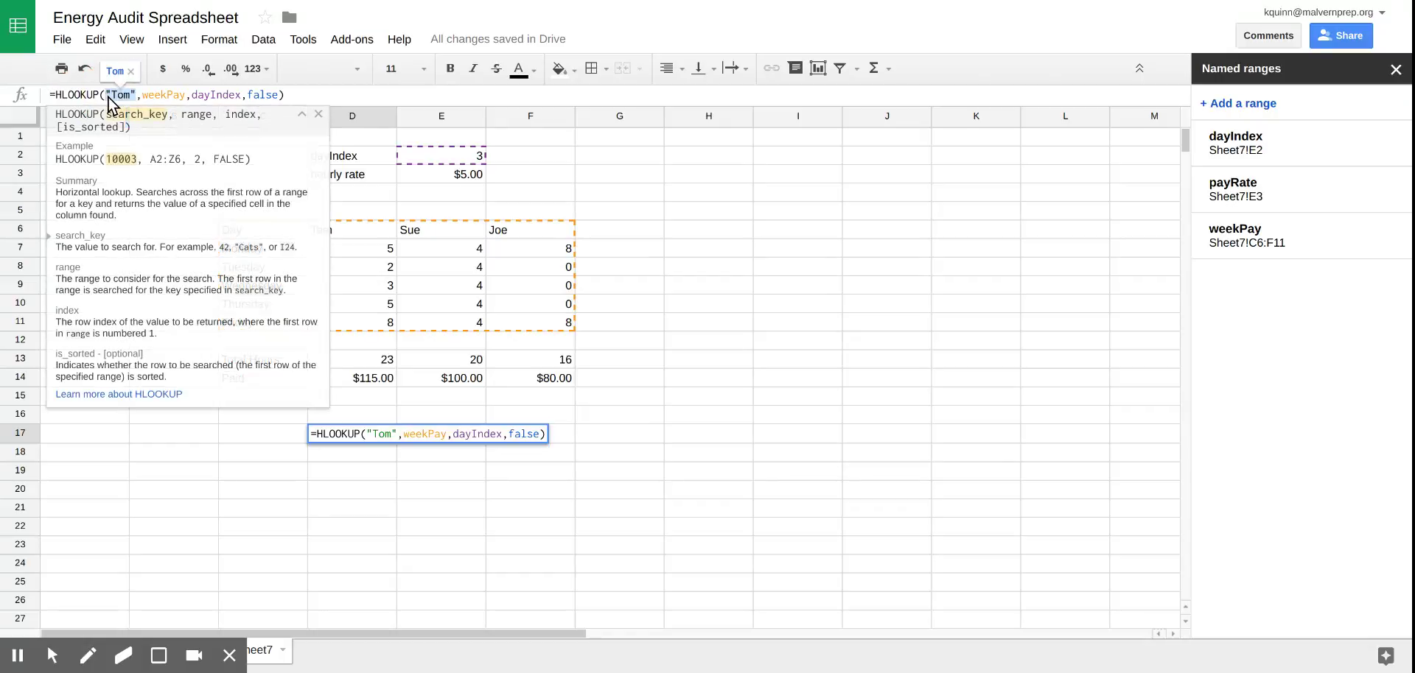
key(BackSpace)
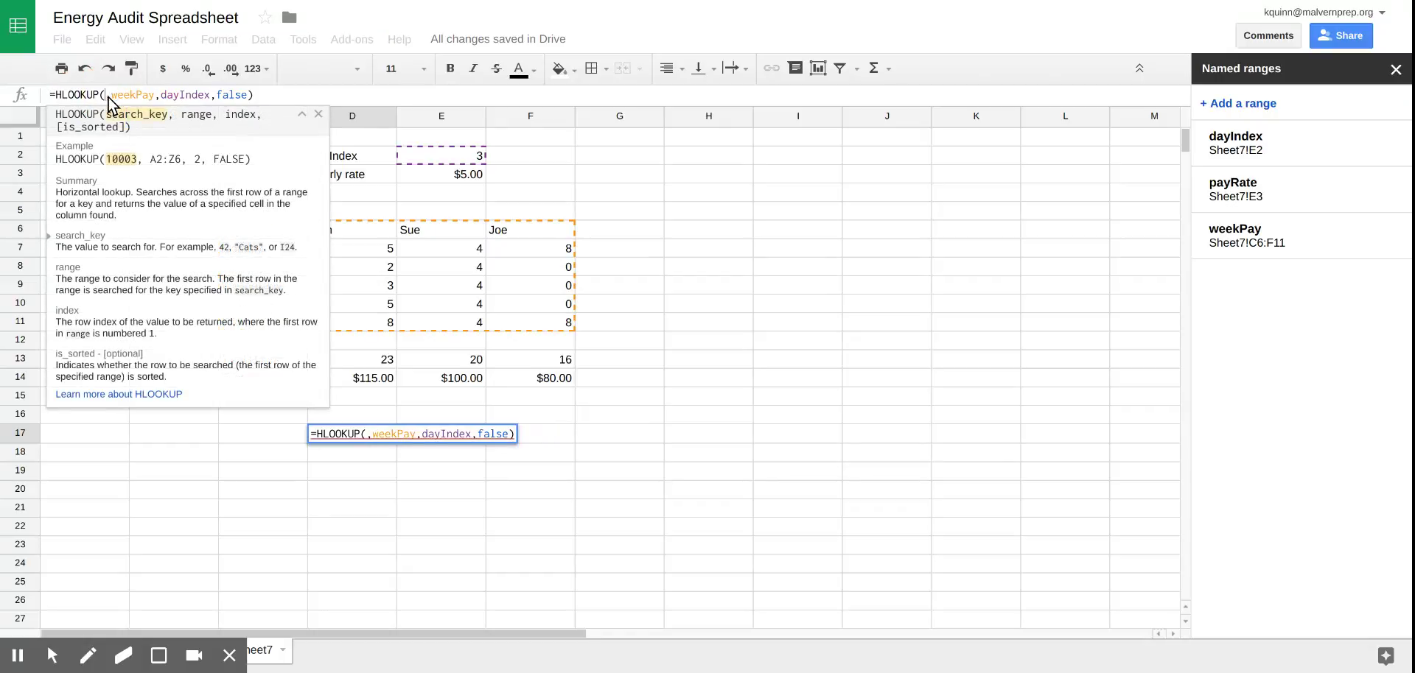
click(373, 228)
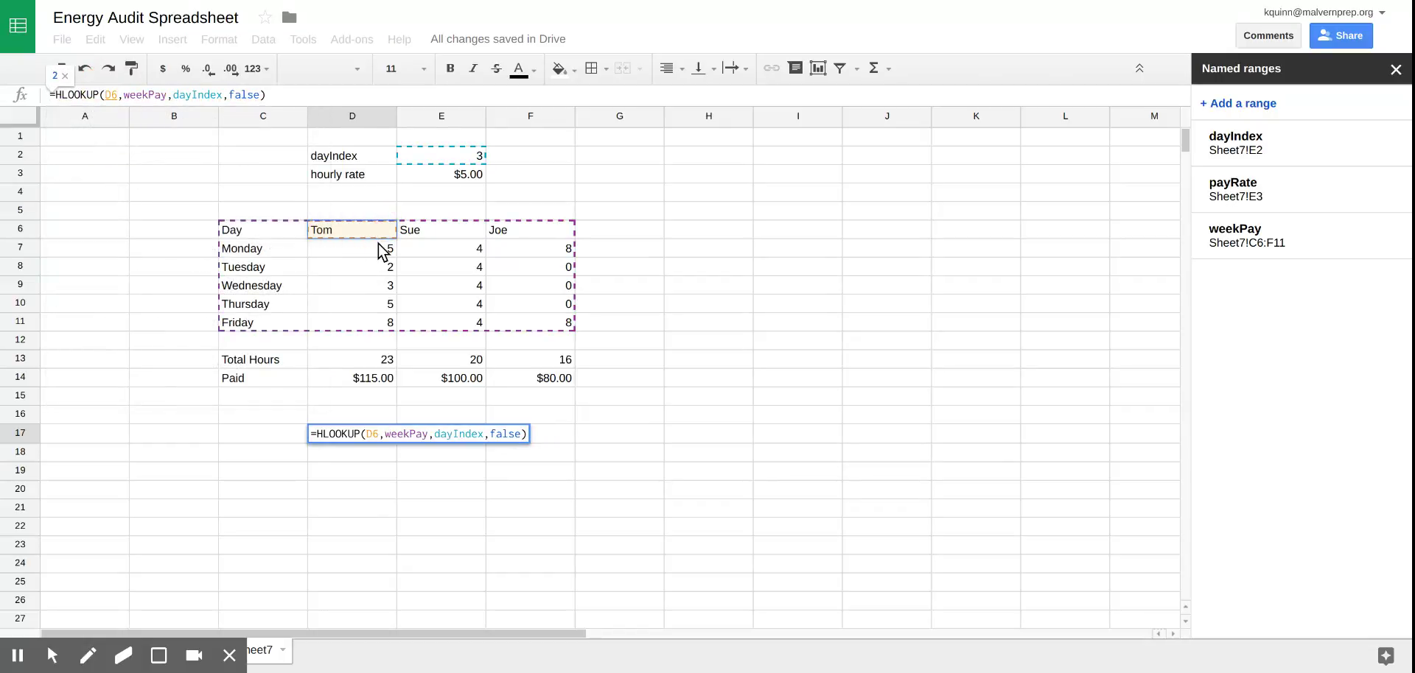
key(Return)
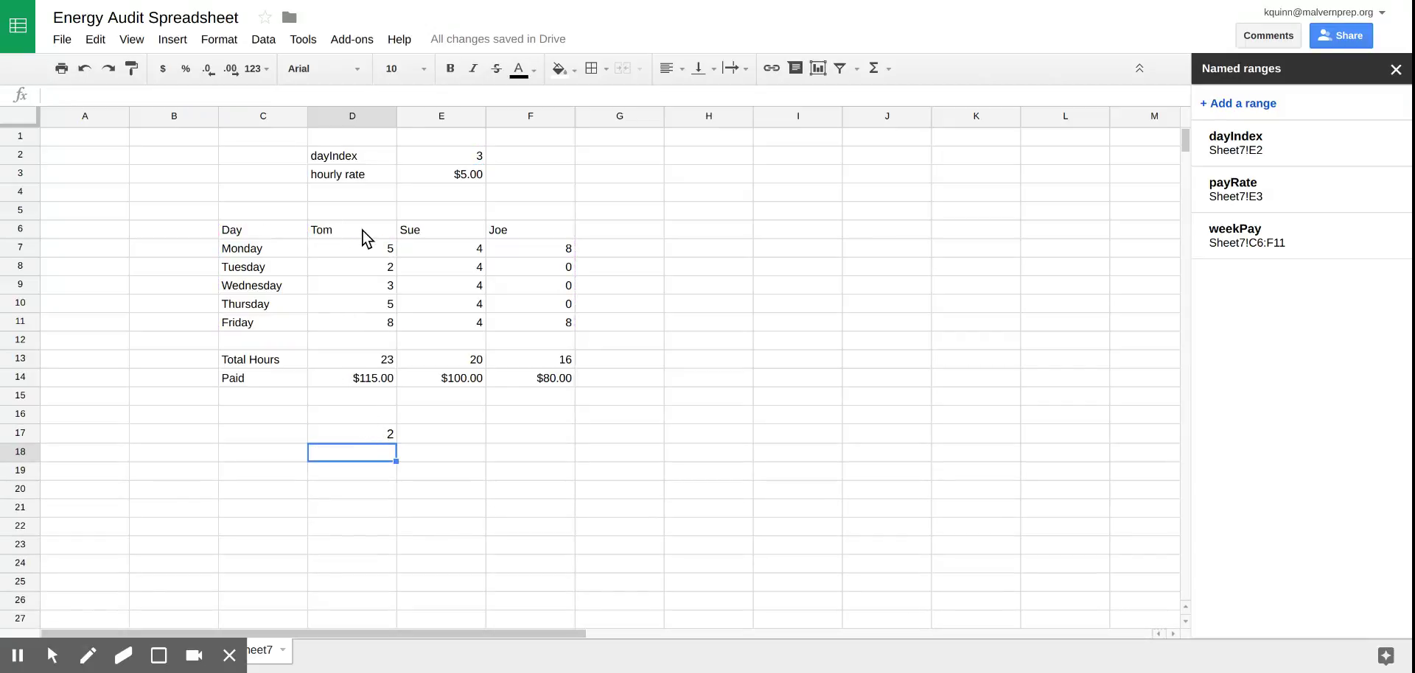
Fill the HLOOKUP formula from D17 across to E17 and F17
click(392, 436)
click(394, 440)
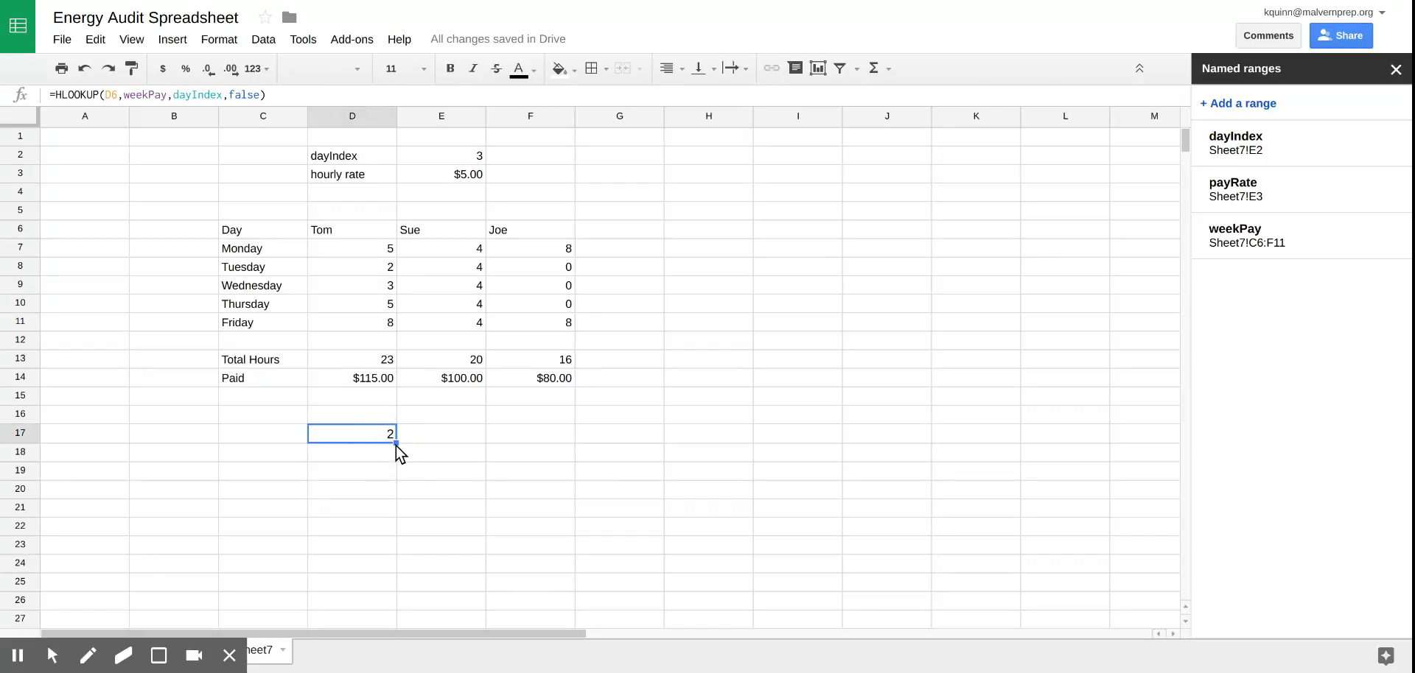
drag(399, 443, 520, 437)
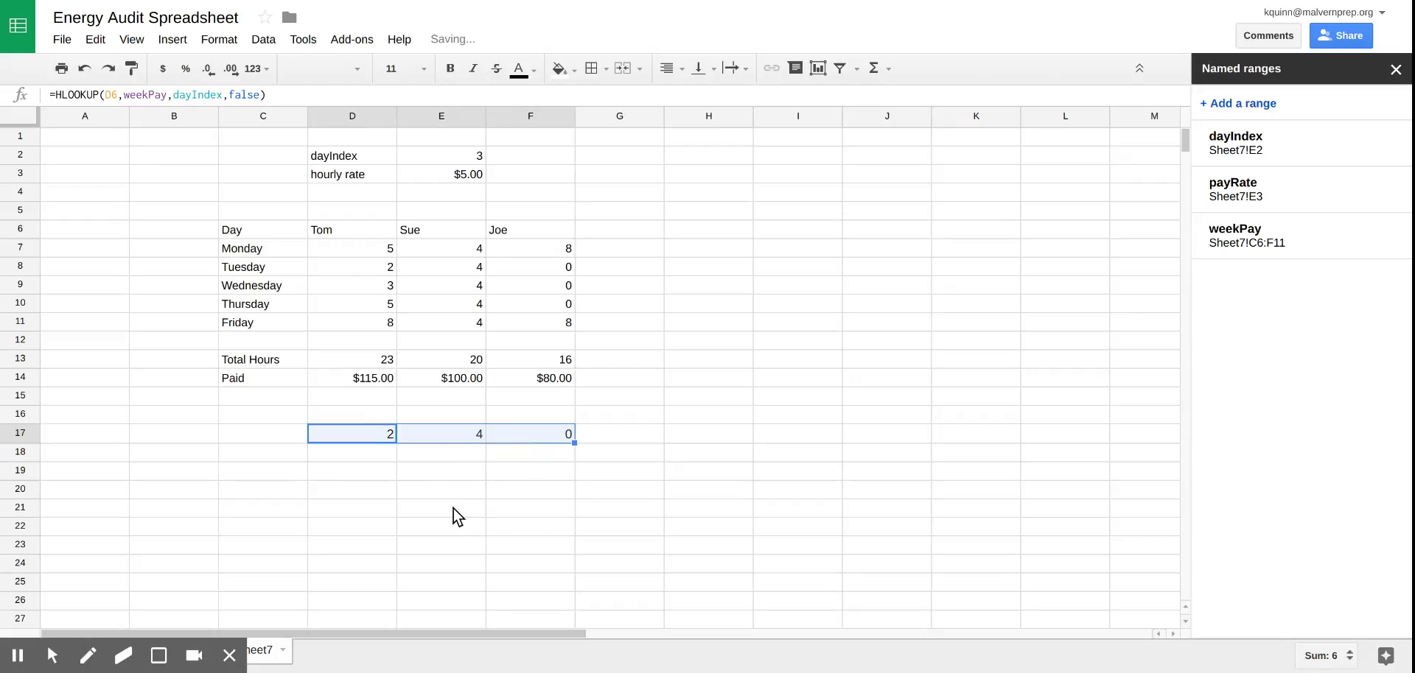
Set the dayIndex value in E2 to 2 and check the lookup results across D17:F17
click(449, 157)
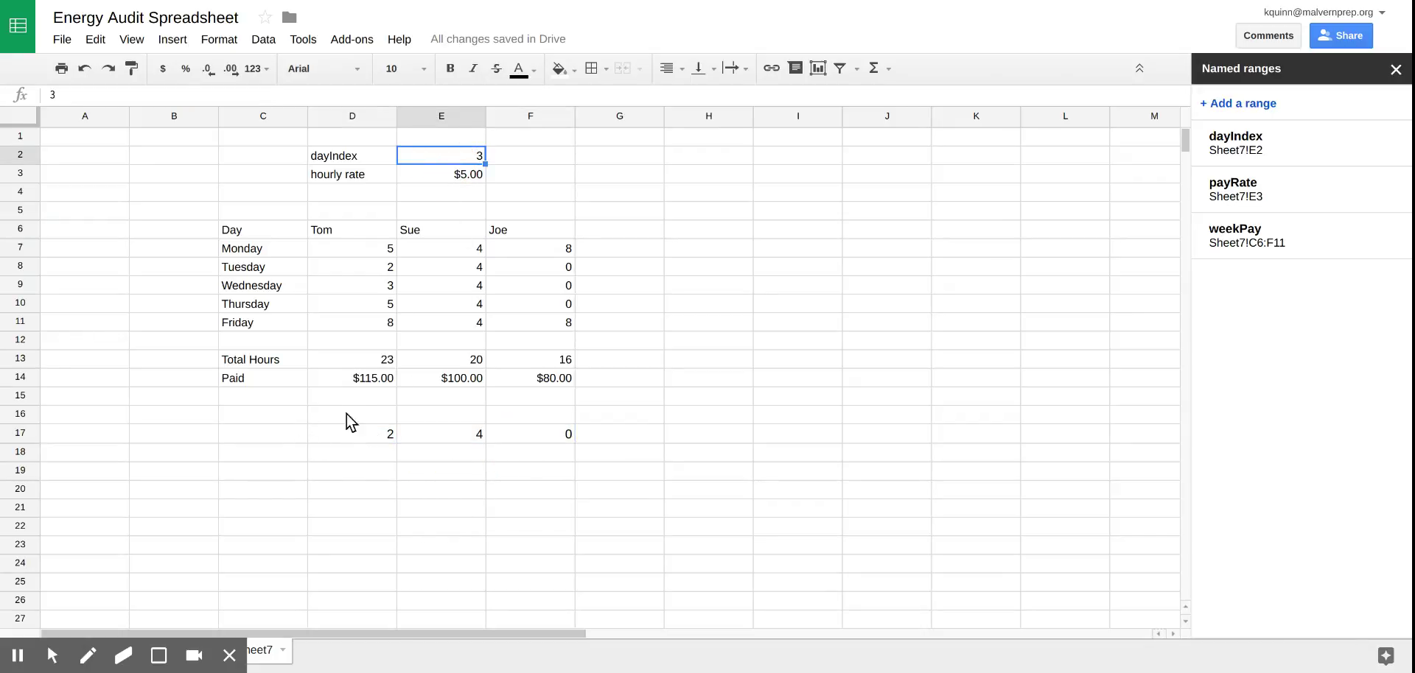
text(2)
key(Return)
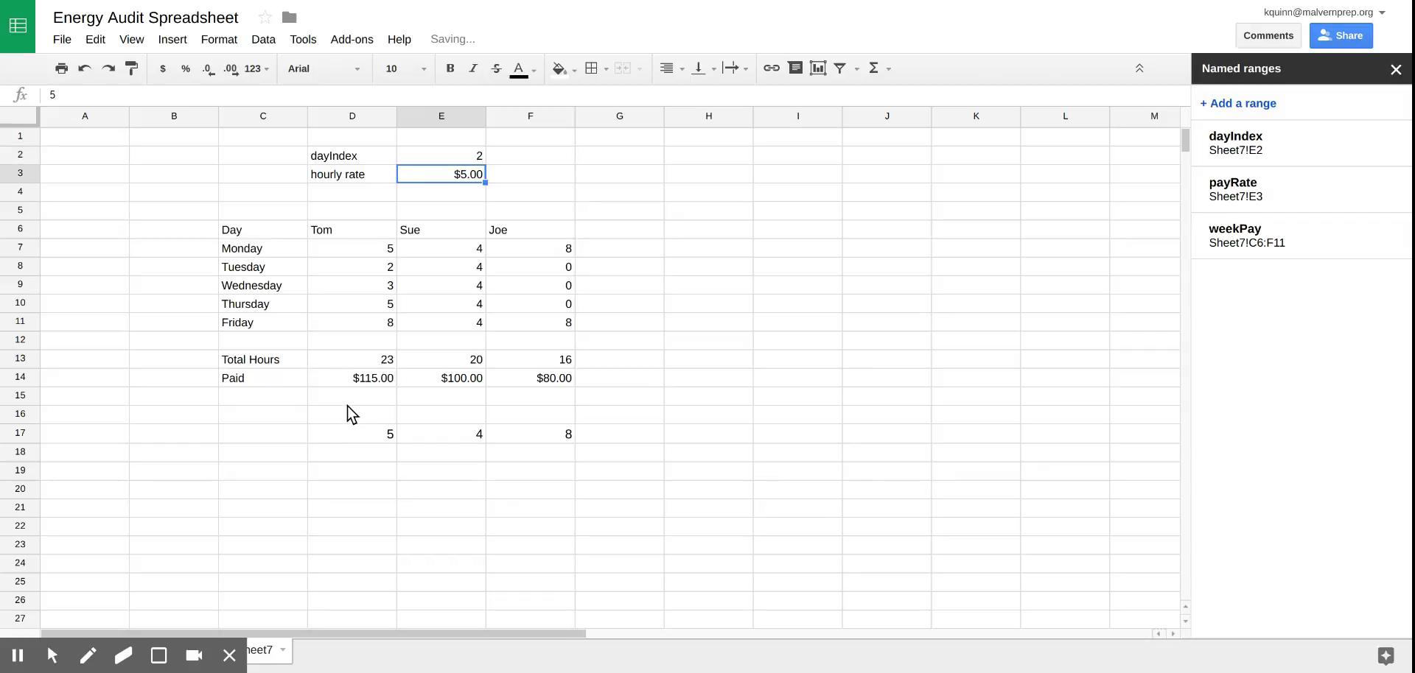
drag(388, 437, 546, 442)
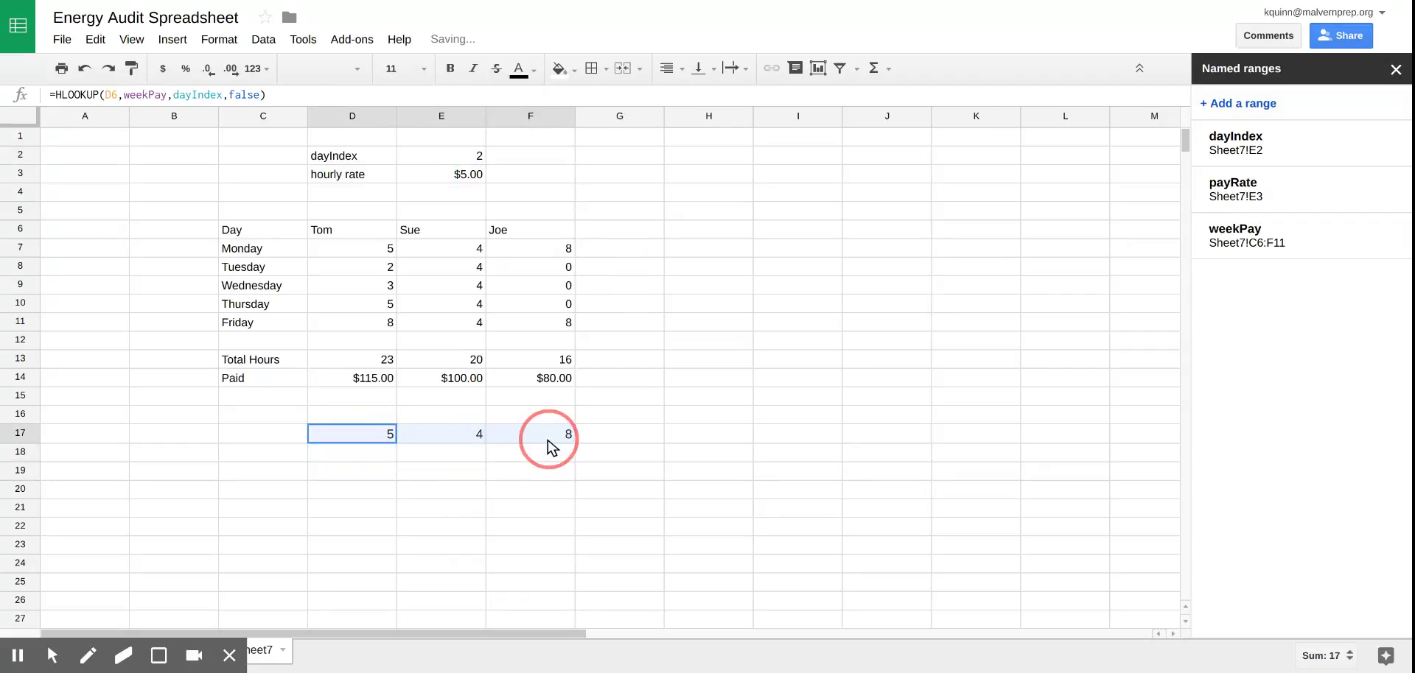
click(550, 489)
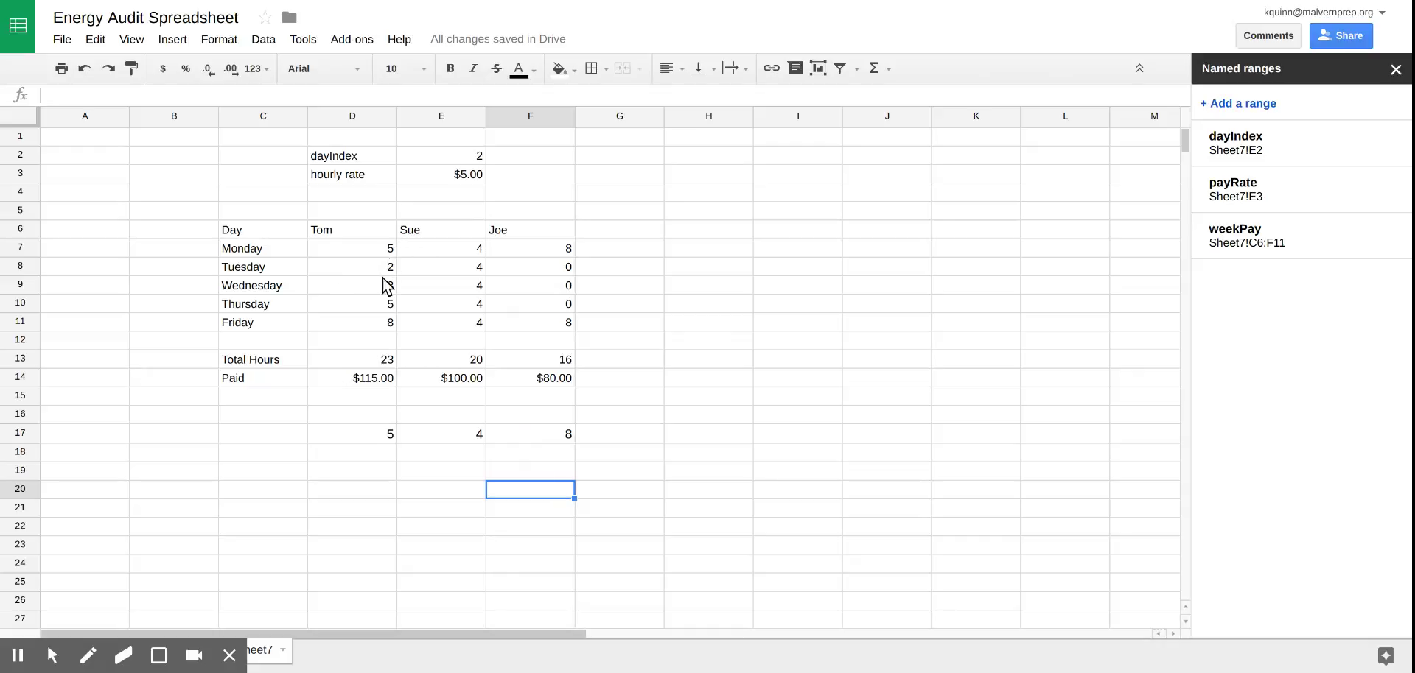